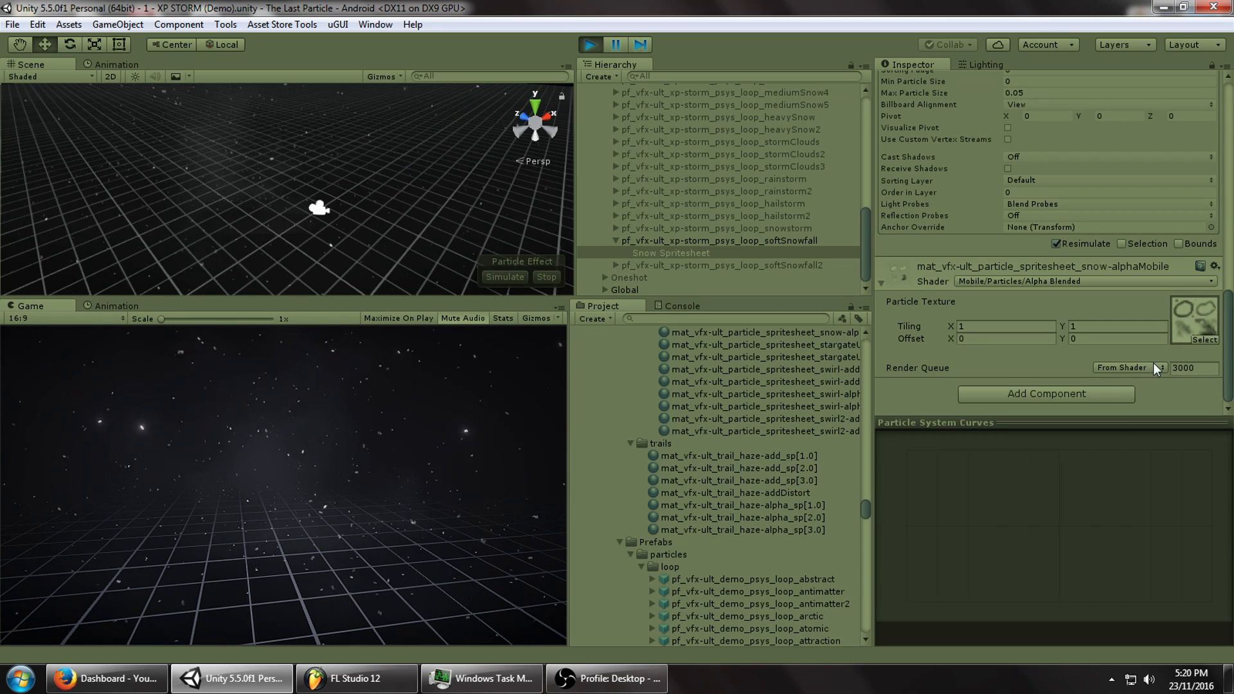
Undo the material change, then locate the Snow Sheet's particle texture in Project and open it.
{"action": "key", "text": "ctrl+z"}
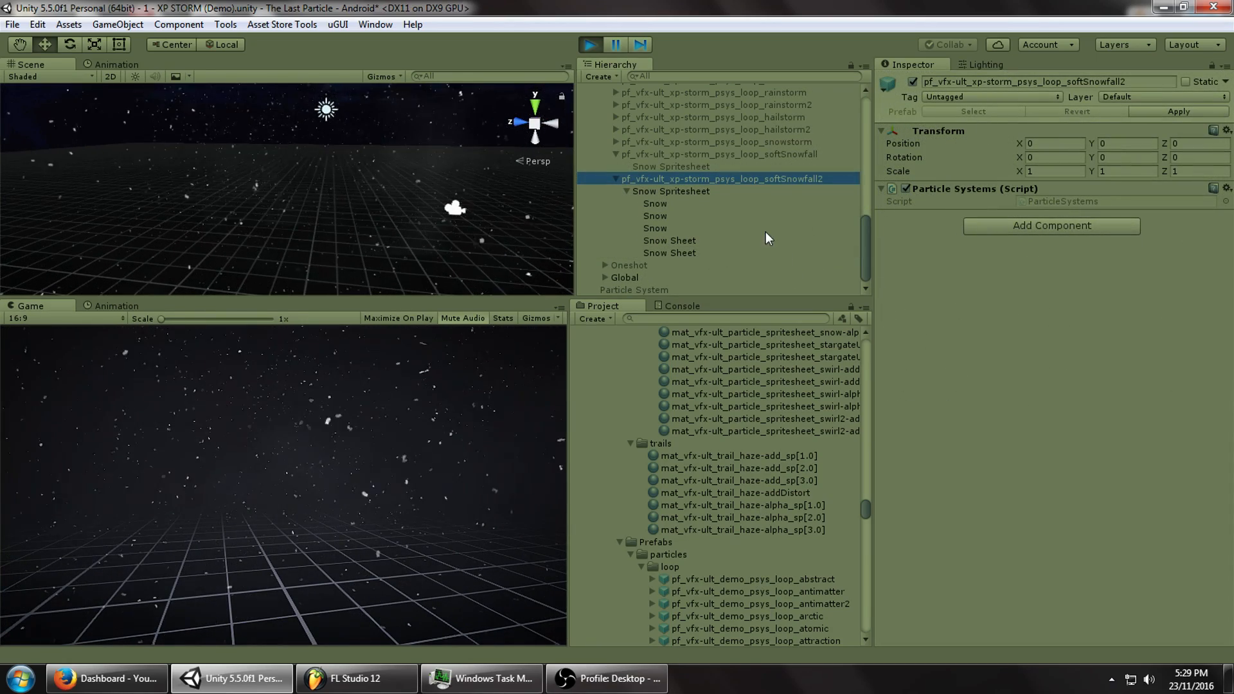
{"action": "left_click", "coordinate": [706, 239]}
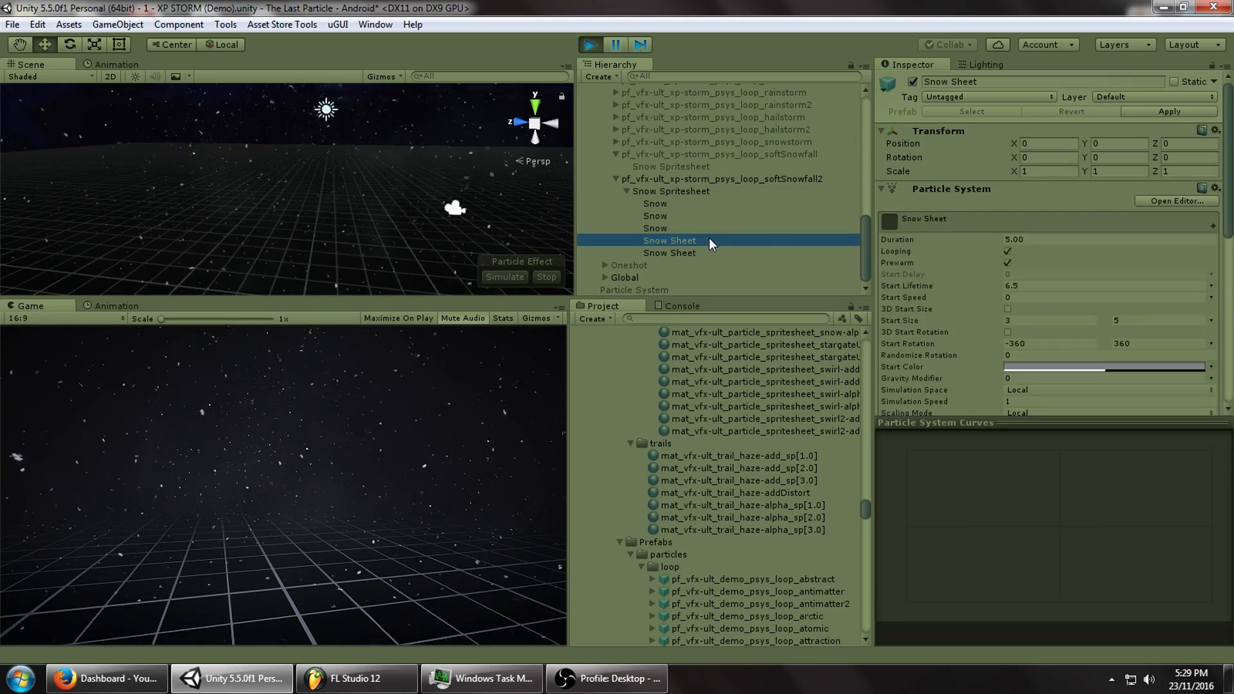
{"action": "left_click", "coordinate": [904, 364]}
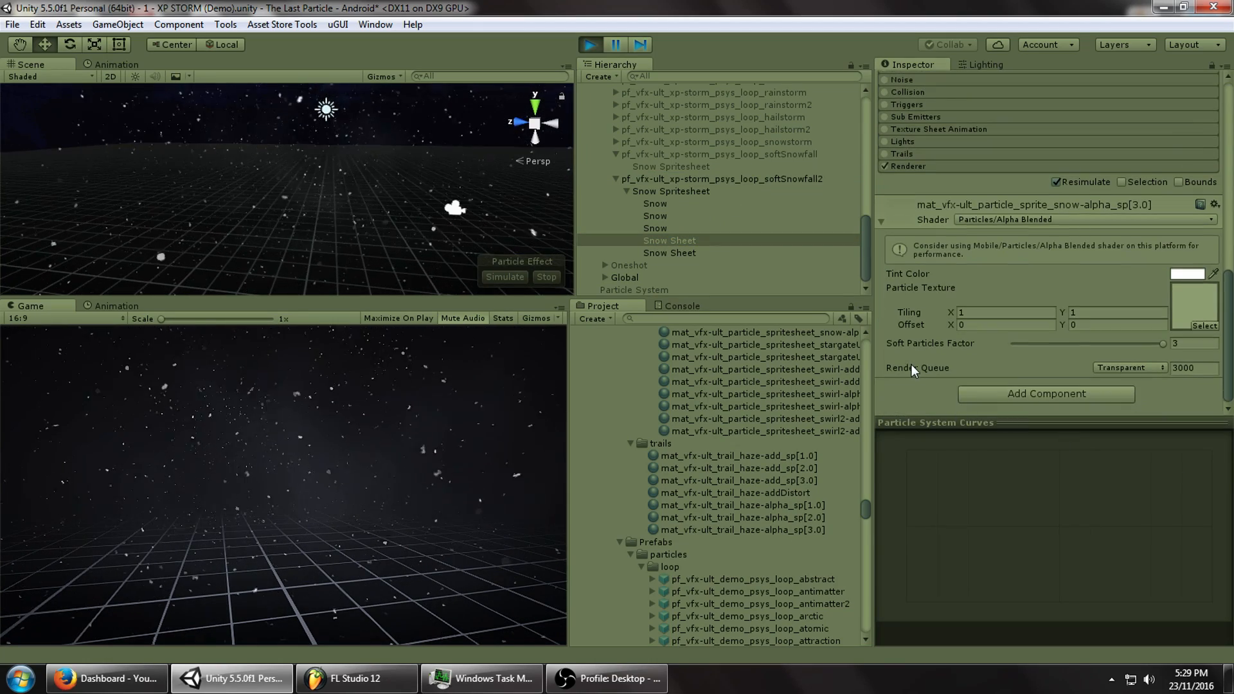
{"action": "left_click", "coordinate": [1183, 297]}
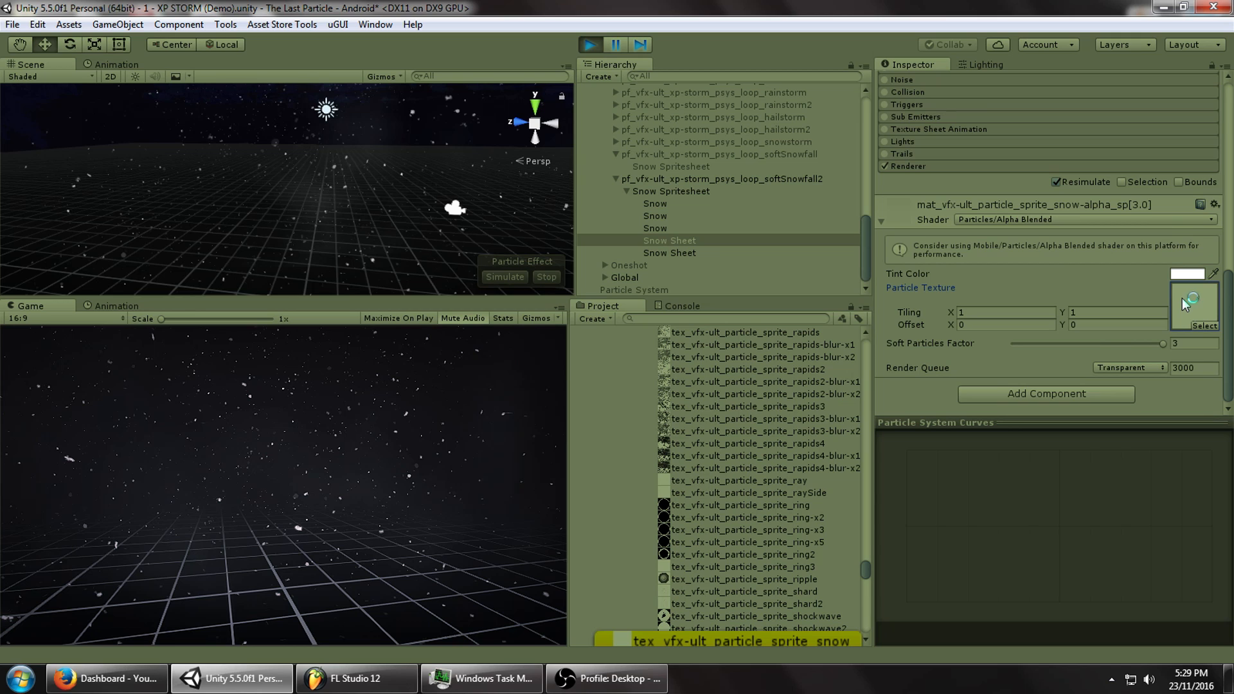
{"action": "double_click", "coordinate": [1183, 298]}
Move the Photo Viewer window showing the snow texture aside and go back to Unity.
{"action": "left_click_drag", "start_coordinate": [694, 7], "coordinate": [732, 76]}
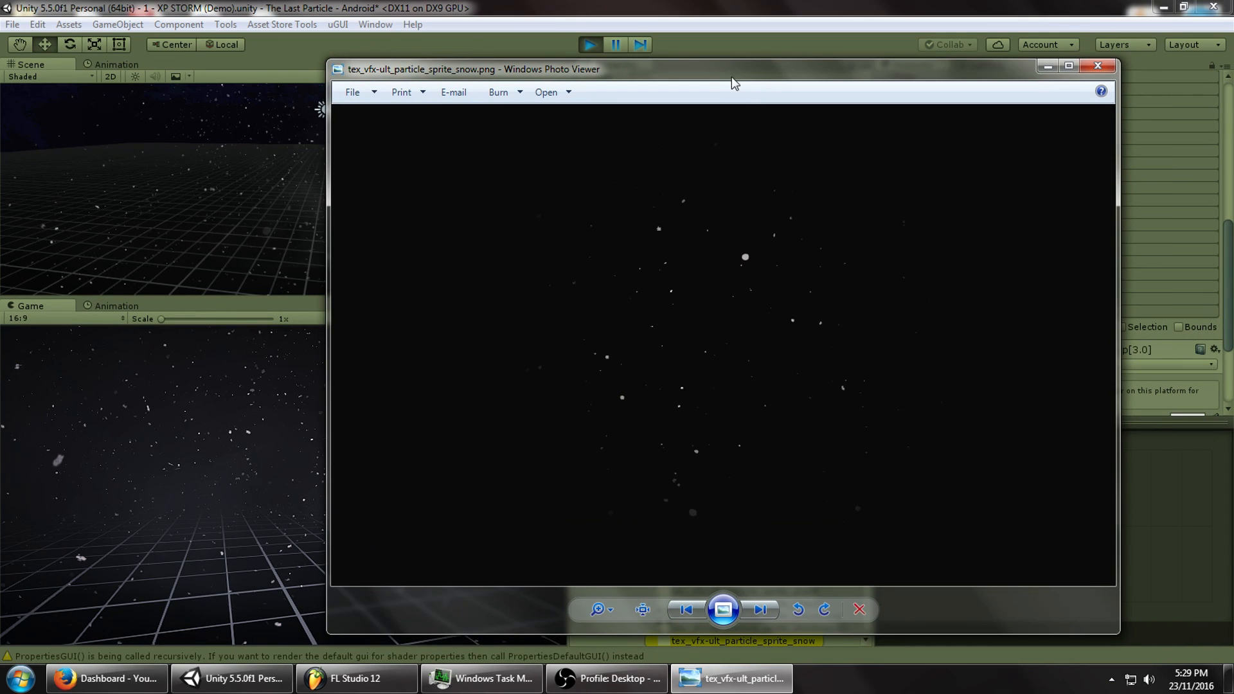
{"action": "left_click", "coordinate": [179, 425]}
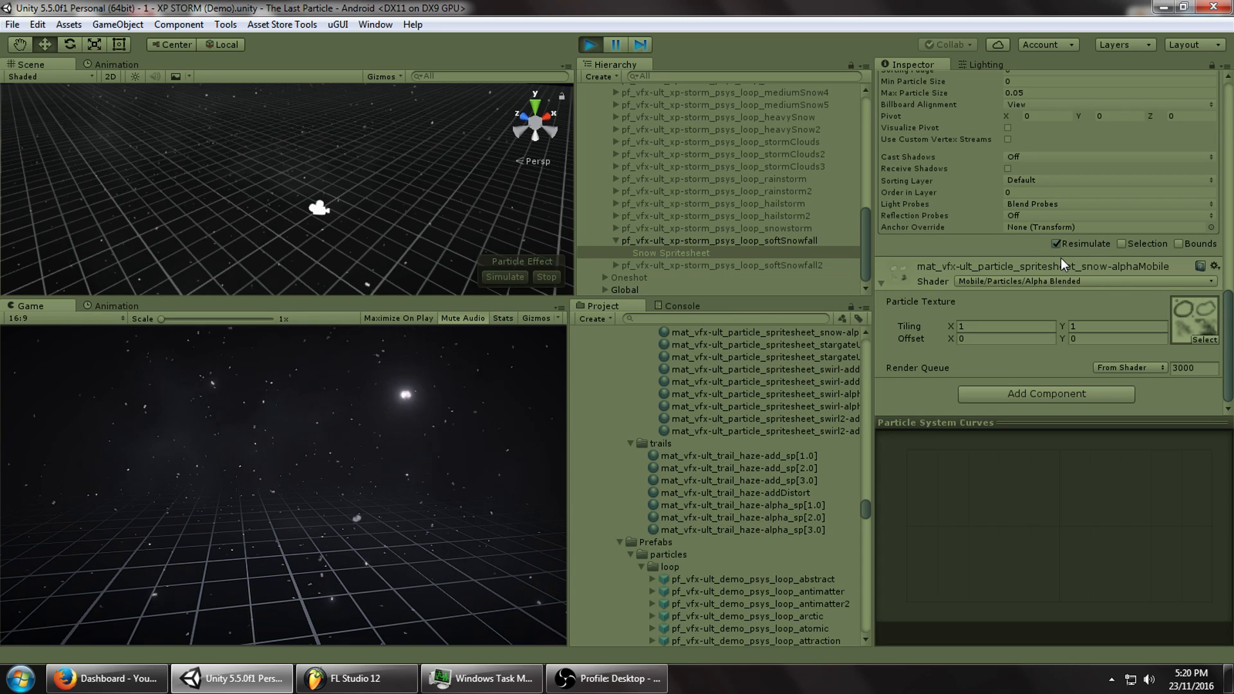
Stop Play mode and create a new Particle System in the scene.
{"action": "left_click", "coordinate": [589, 44]}
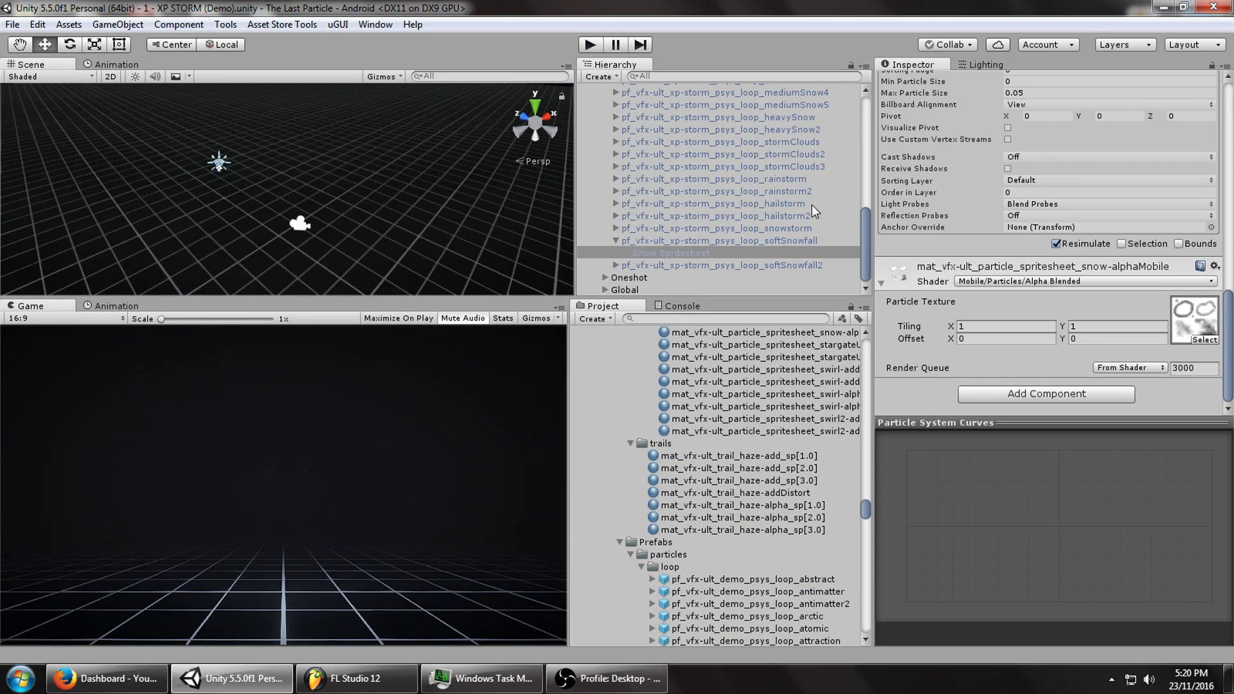
{"action": "scroll", "coordinate": [866, 224], "scroll_direction": "up", "scroll_amount": 10}
{"action": "left_click", "coordinate": [594, 114]}
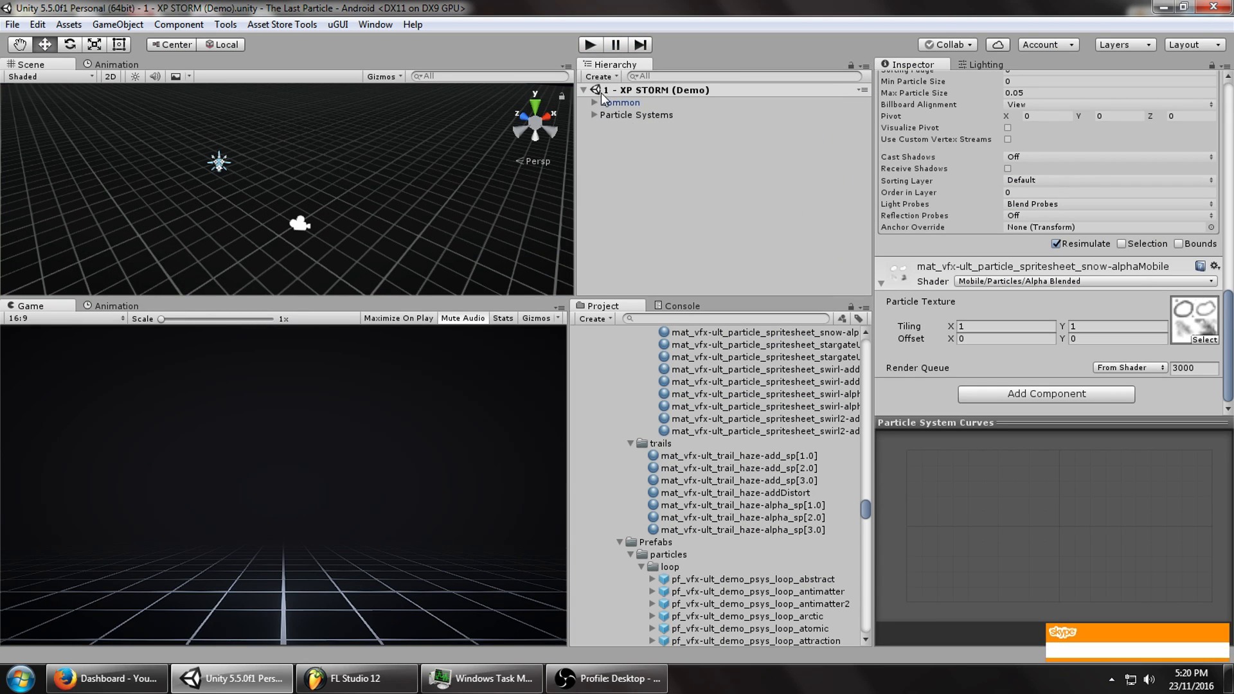
{"action": "left_click", "coordinate": [599, 77]}
{"action": "left_click", "coordinate": [666, 232]}
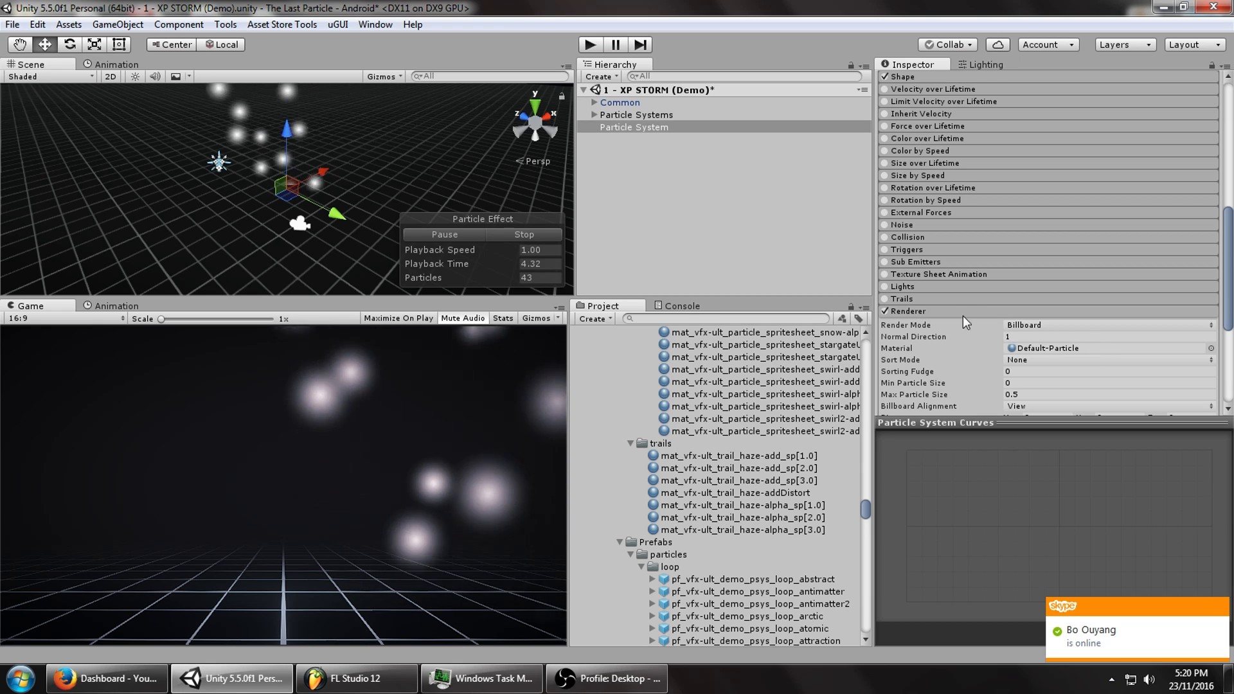
Set the new particle system's emitter Shape to Box.
{"action": "left_click", "coordinate": [951, 311]}
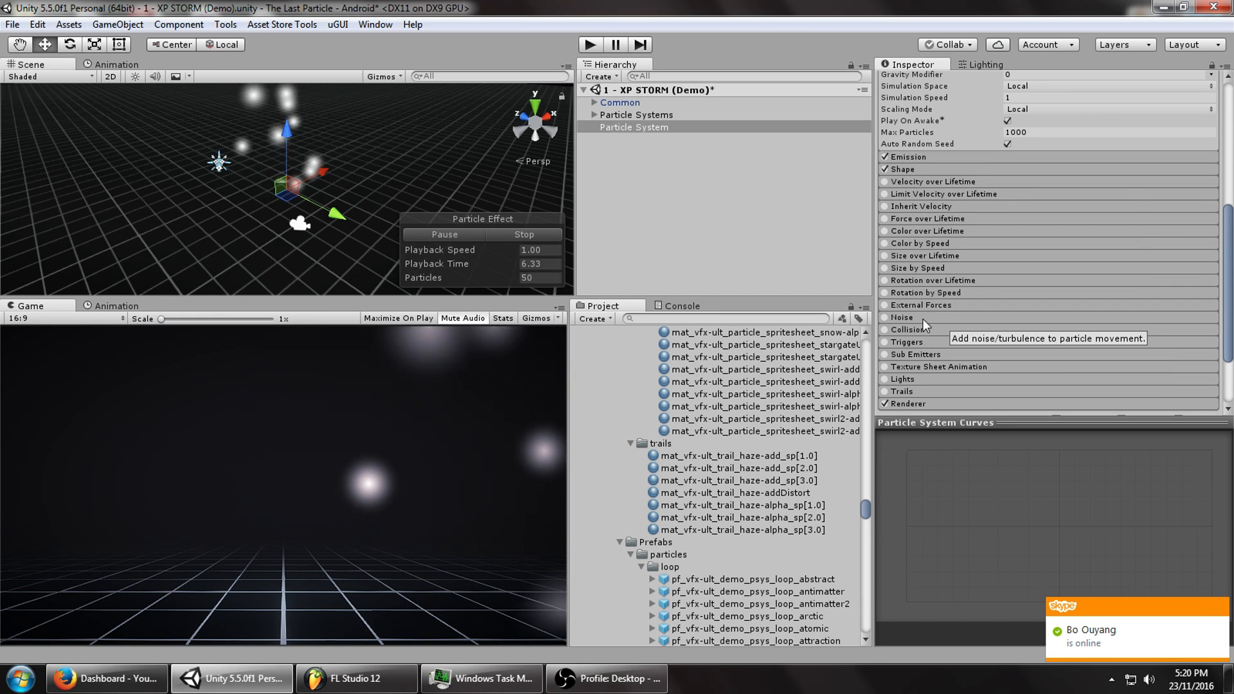
{"action": "scroll", "coordinate": [951, 321], "scroll_direction": "up", "scroll_amount": 5}
{"action": "scroll", "coordinate": [933, 330], "scroll_direction": "down", "scroll_amount": 3}
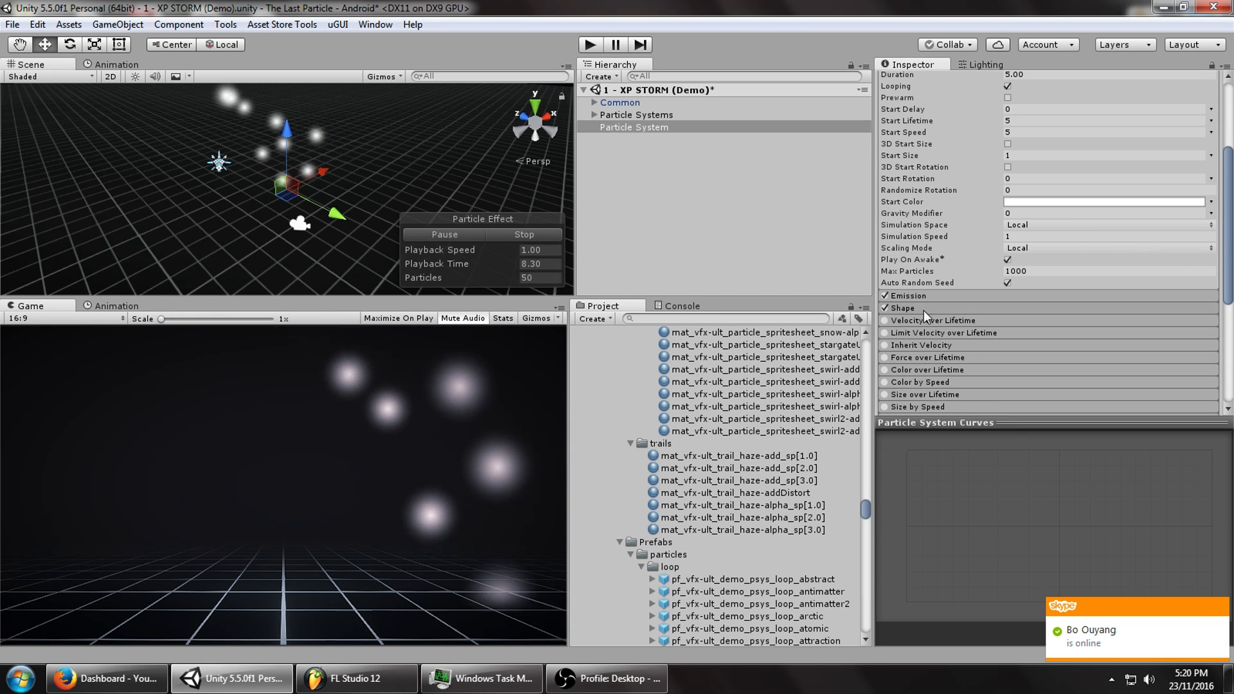
{"action": "left_click", "coordinate": [924, 310]}
{"action": "left_click", "coordinate": [1054, 322]}
{"action": "left_click", "coordinate": [1050, 388]}
{"action": "left_click_drag", "start_coordinate": [380, 218], "coordinate": [365, 197], "text": "alt"}
{"action": "scroll", "coordinate": [1087, 119], "scroll_direction": "up", "scroll_amount": 4}
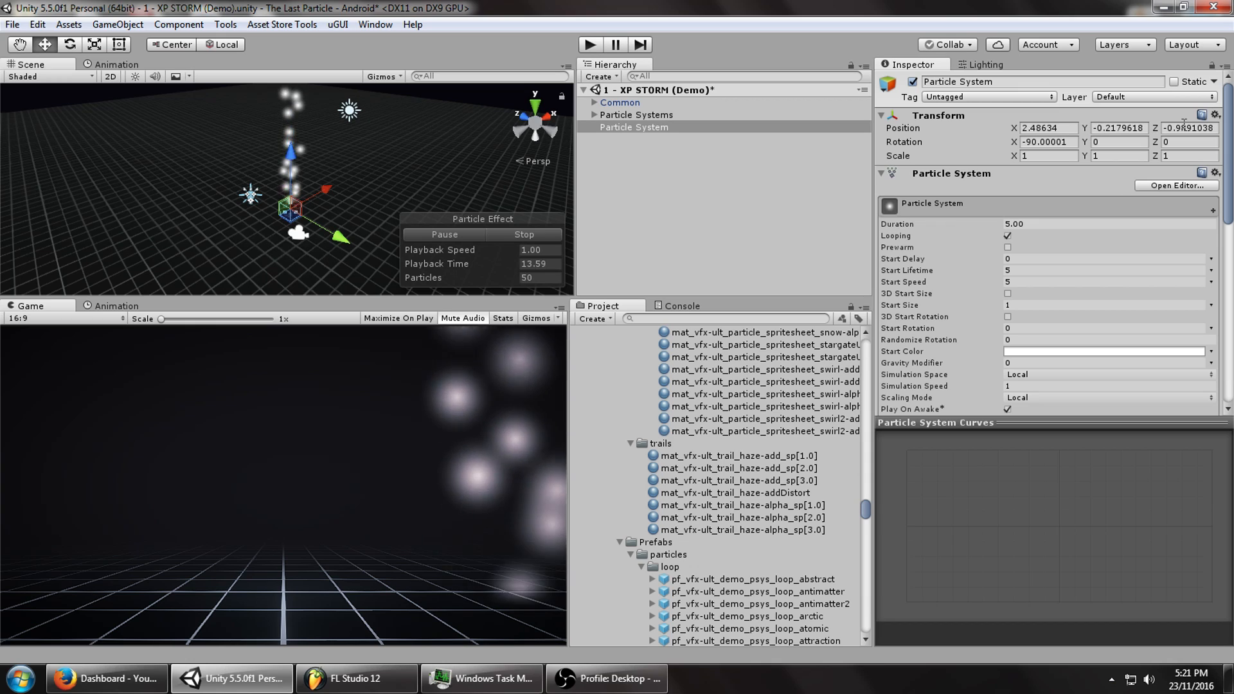
Reset the particle system's Transform and set its Position Y to 10.
{"action": "right_click", "coordinate": [1091, 116]}
{"action": "left_click", "coordinate": [1093, 130]}
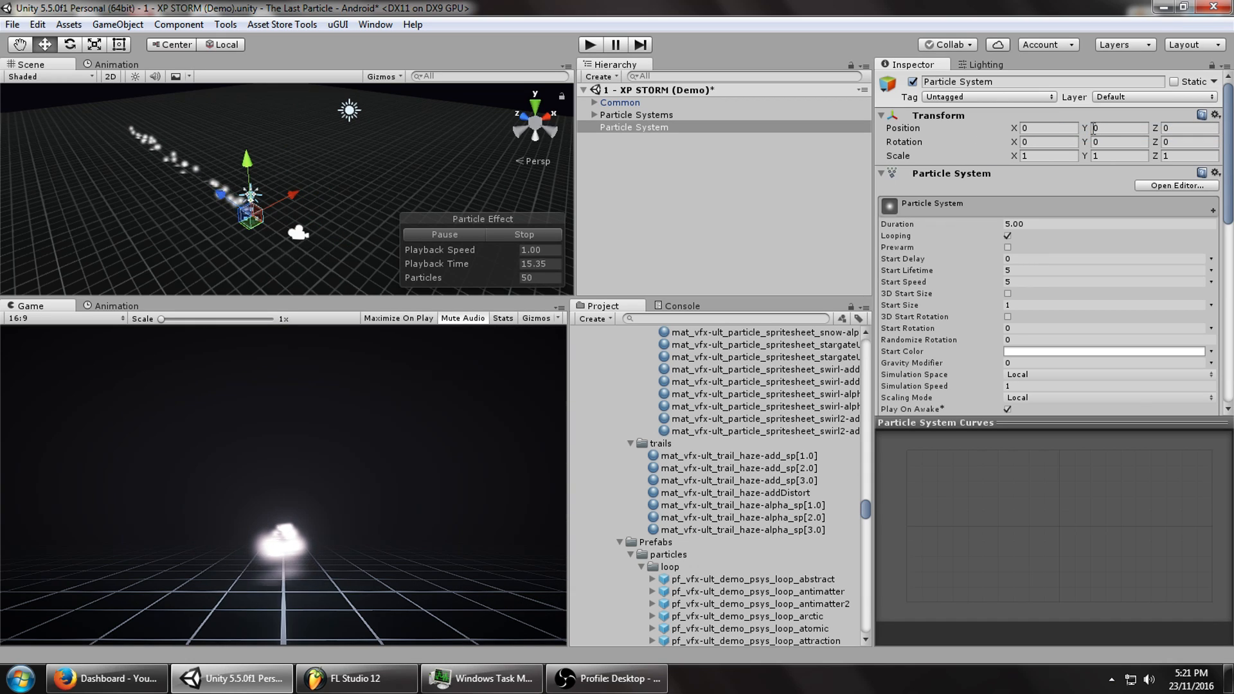
{"action": "left_click_drag", "start_coordinate": [1085, 128], "coordinate": [1136, 118]}
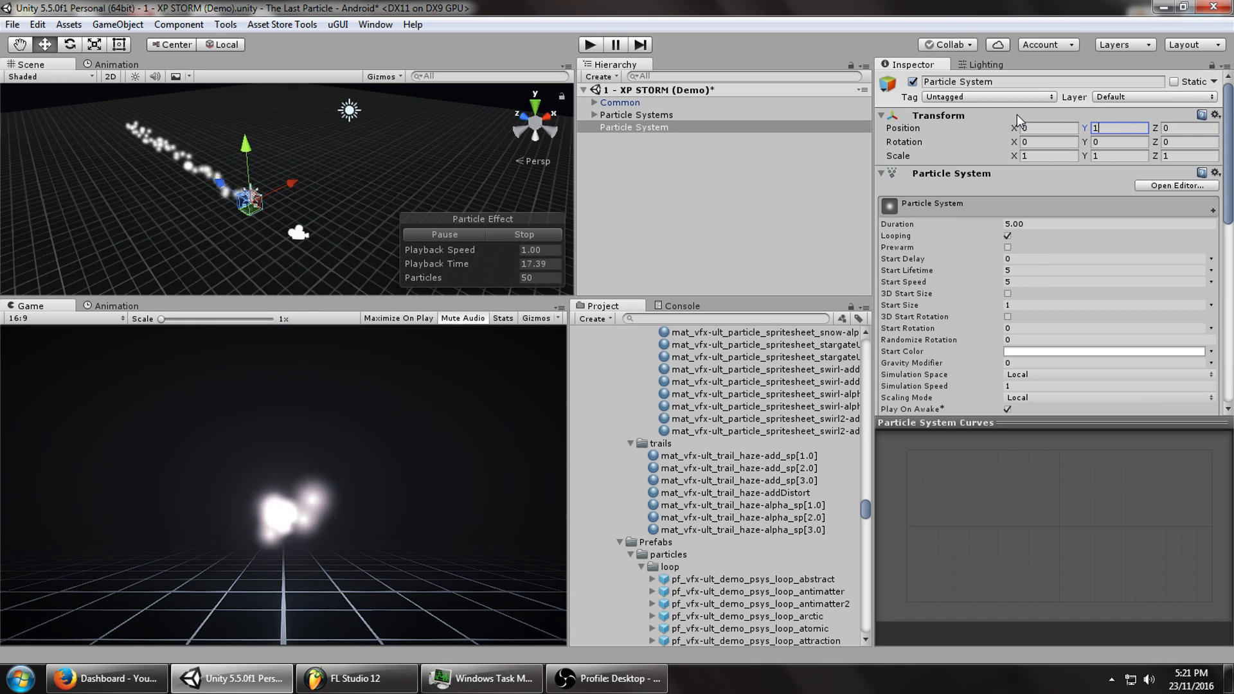
{"action": "type", "text": "10"}
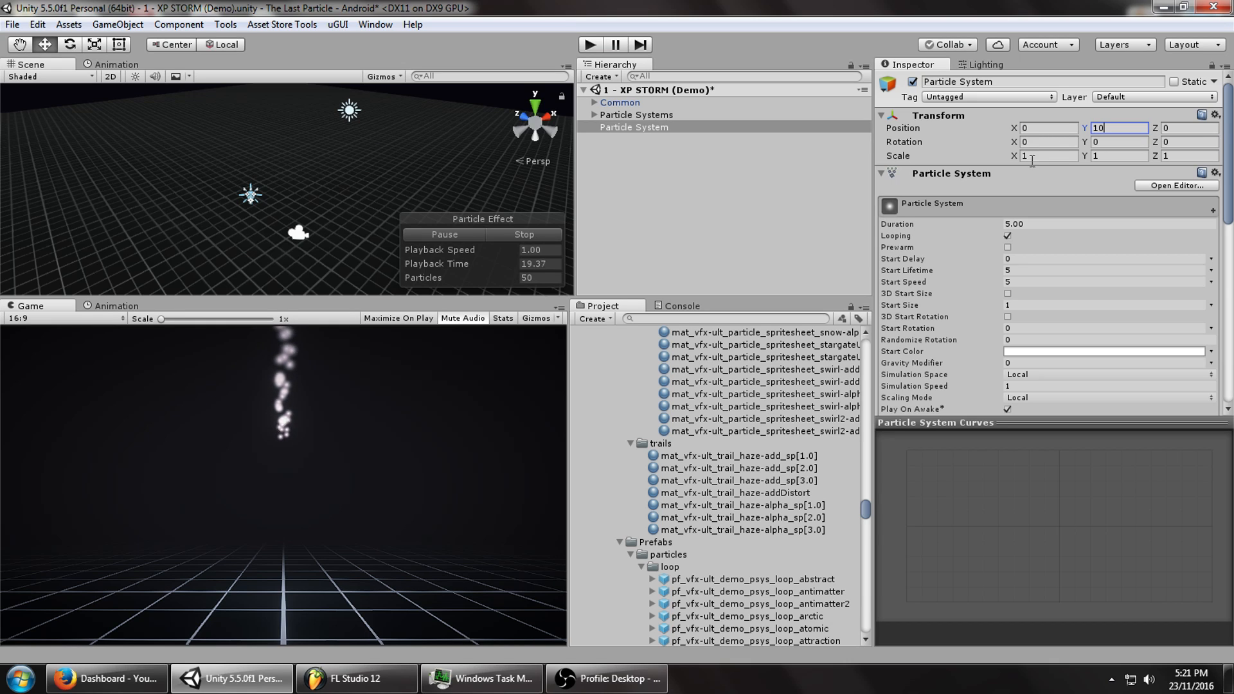
Set the Shape module's Box X and Box Z to 10.
{"action": "scroll", "coordinate": [1069, 278], "scroll_direction": "down", "scroll_amount": 6}
{"action": "scroll", "coordinate": [1022, 255], "scroll_direction": "up", "scroll_amount": 6}
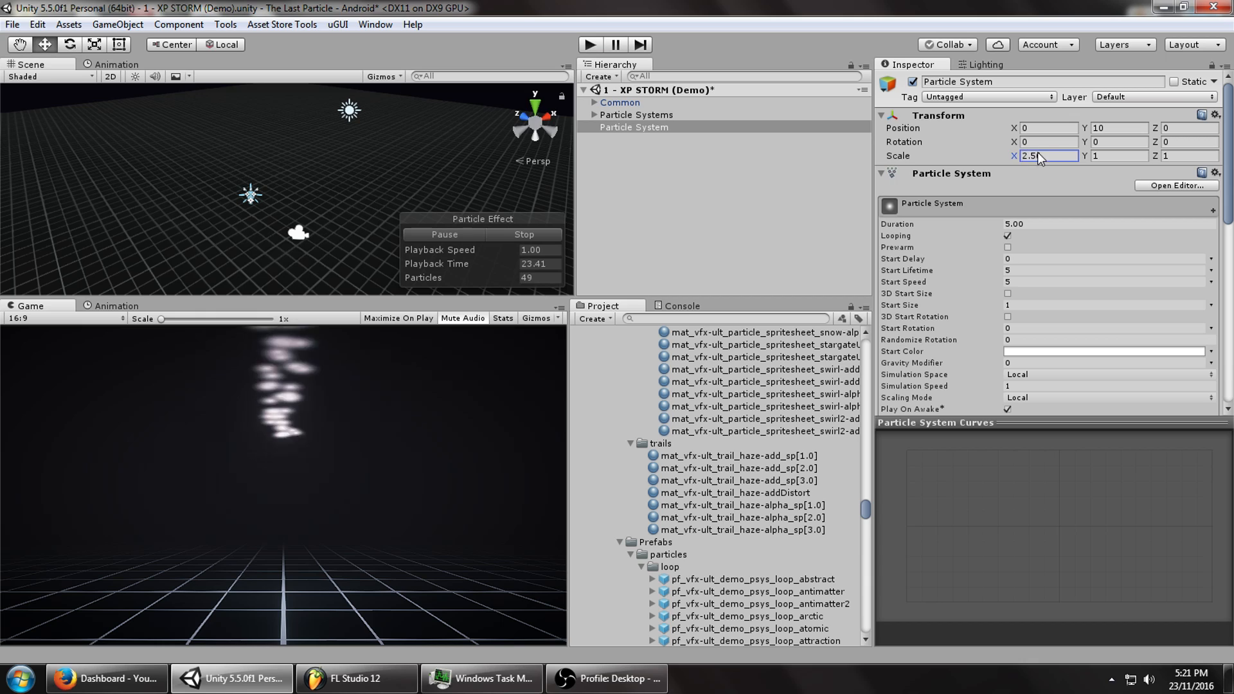
{"action": "scroll", "coordinate": [1023, 283], "scroll_direction": "down", "scroll_amount": 6}
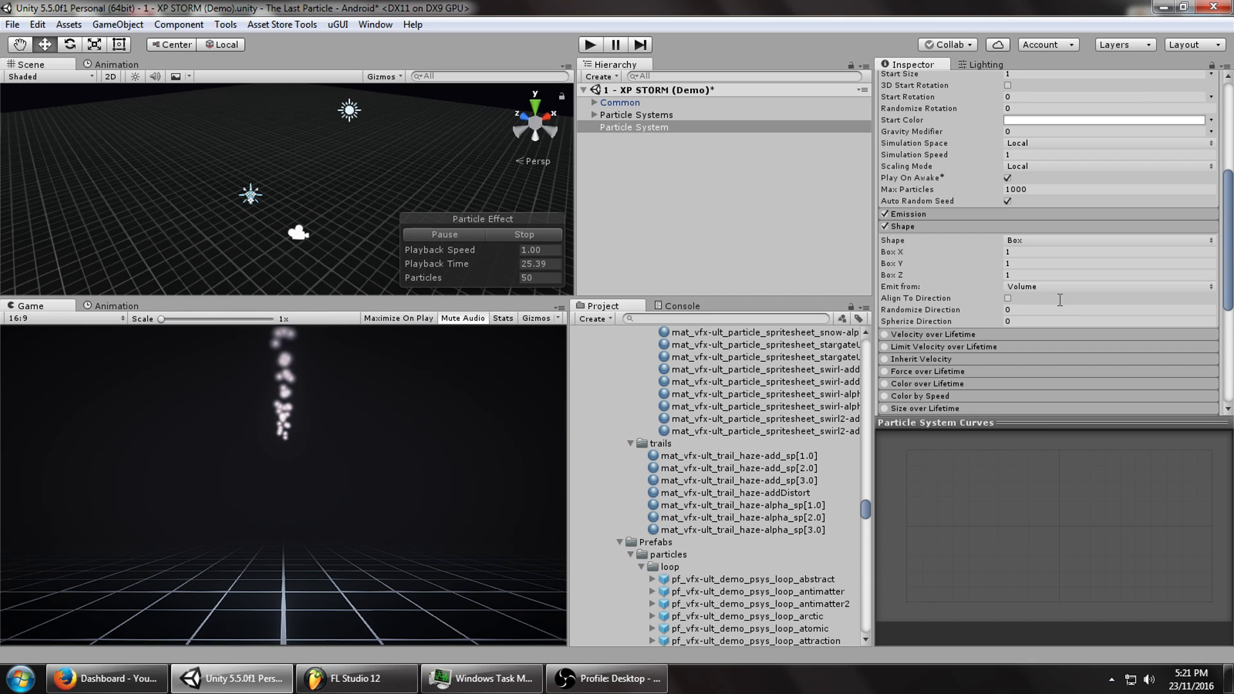
{"action": "key", "text": "Tab"}
{"action": "key", "text": "Tab"}
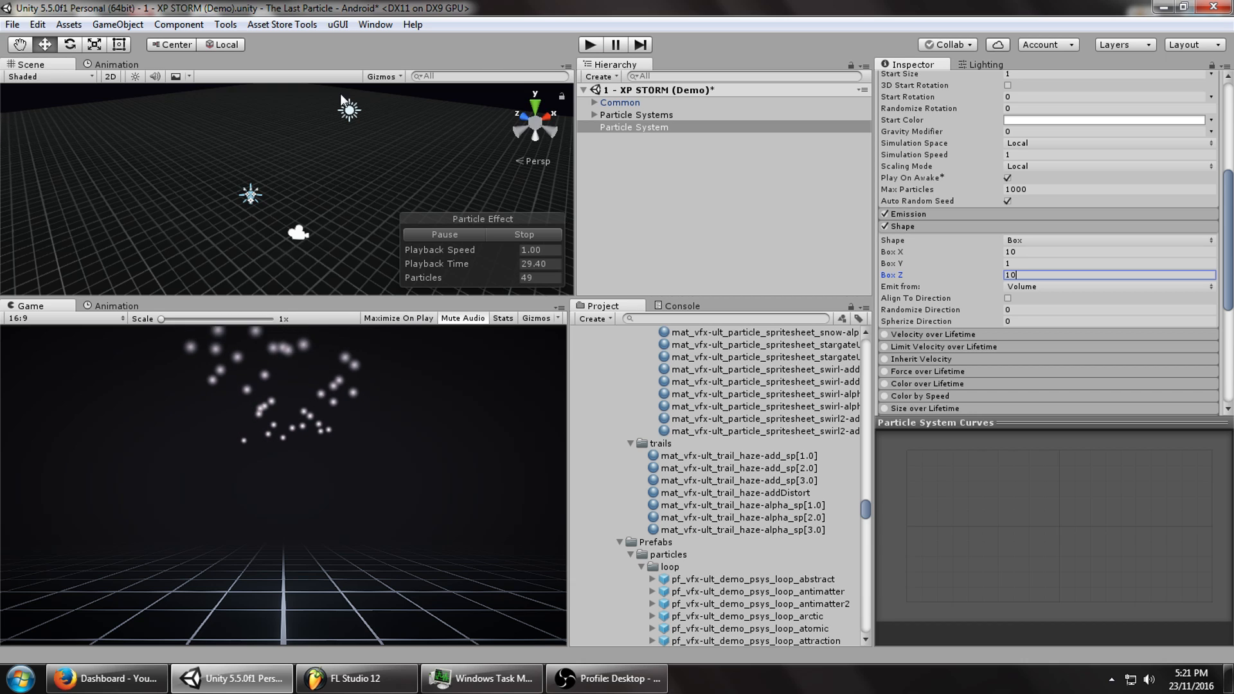
{"action": "scroll", "coordinate": [277, 118], "scroll_direction": "down", "scroll_amount": 3}
{"action": "right_click_drag", "start_coordinate": [297, 207], "coordinate": [276, 171]}
{"action": "middle_click_drag", "start_coordinate": [276, 172], "coordinate": [287, 191]}
{"action": "left_click_drag", "start_coordinate": [287, 190], "coordinate": [289, 209], "text": "alt"}
Set the particle system's Simulation Space to World.
{"action": "left_click", "coordinate": [1044, 143]}
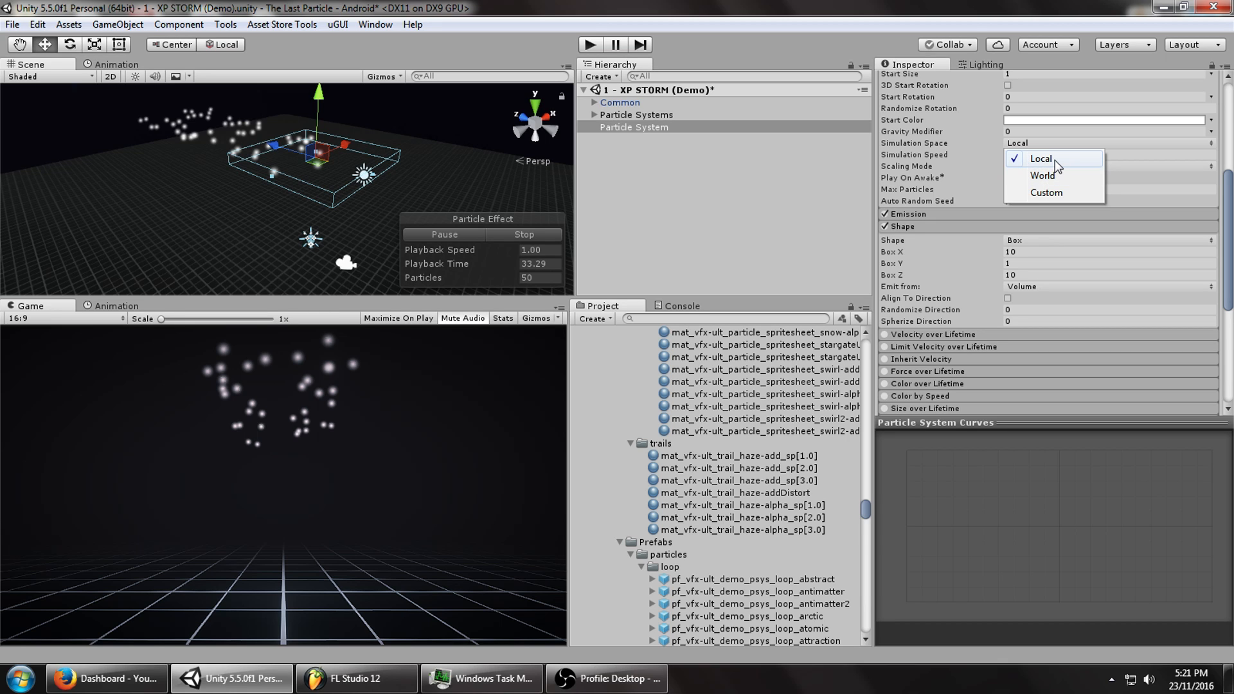
{"action": "left_click", "coordinate": [1055, 160]}
{"action": "left_click", "coordinate": [279, 144]}
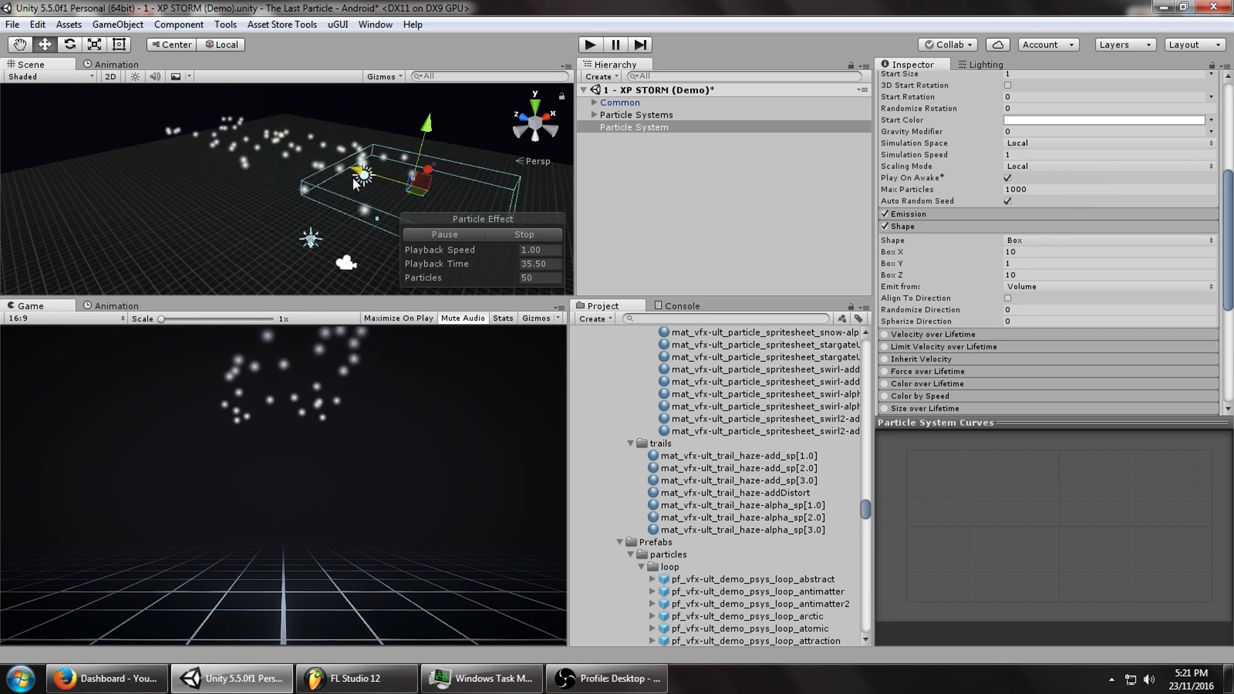
{"action": "left_click", "coordinate": [1036, 144]}
{"action": "left_click", "coordinate": [1029, 171]}
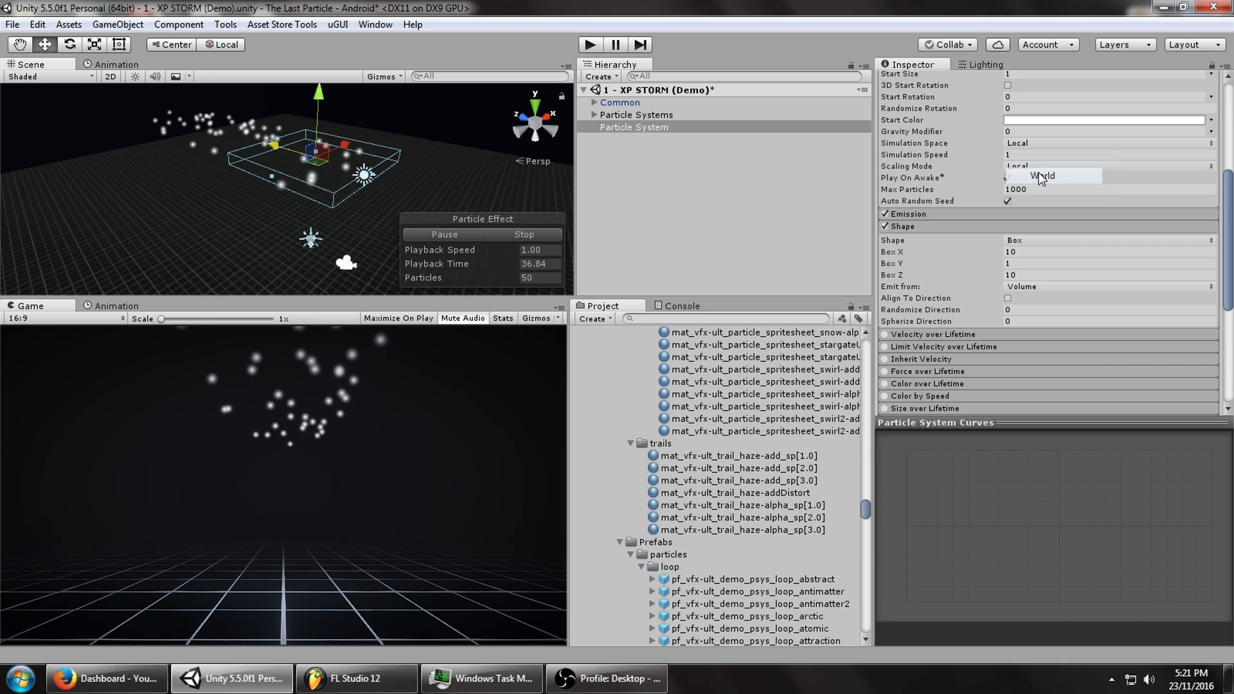
{"action": "mouse_move", "coordinate": [272, 147]}
{"action": "left_mouse_down"}
{"action": "mouse_move", "coordinate": [137, 118]}
{"action": "mouse_move", "coordinate": [303, 168]}
{"action": "mouse_move", "coordinate": [276, 161]}
{"action": "left_mouse_up"}
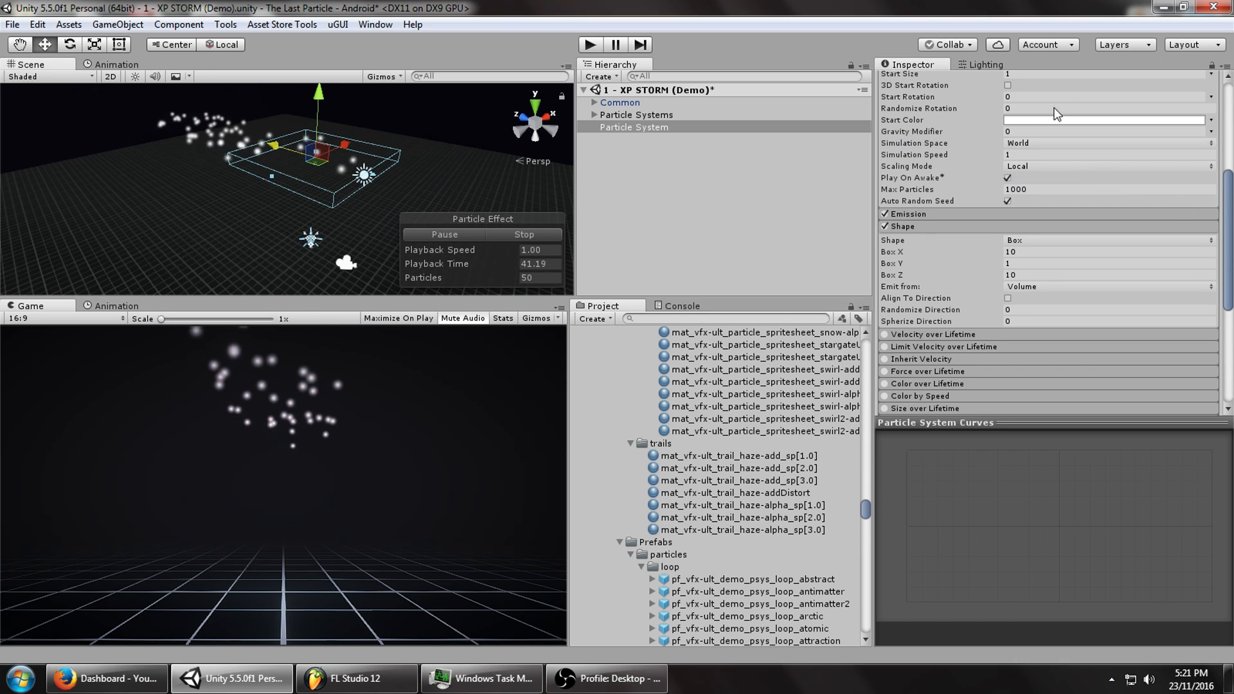
Set Start Speed to 0.
{"action": "scroll", "coordinate": [1039, 215], "scroll_direction": "up", "scroll_amount": 3}
{"action": "scroll", "coordinate": [1037, 212], "scroll_direction": "up", "scroll_amount": 3}
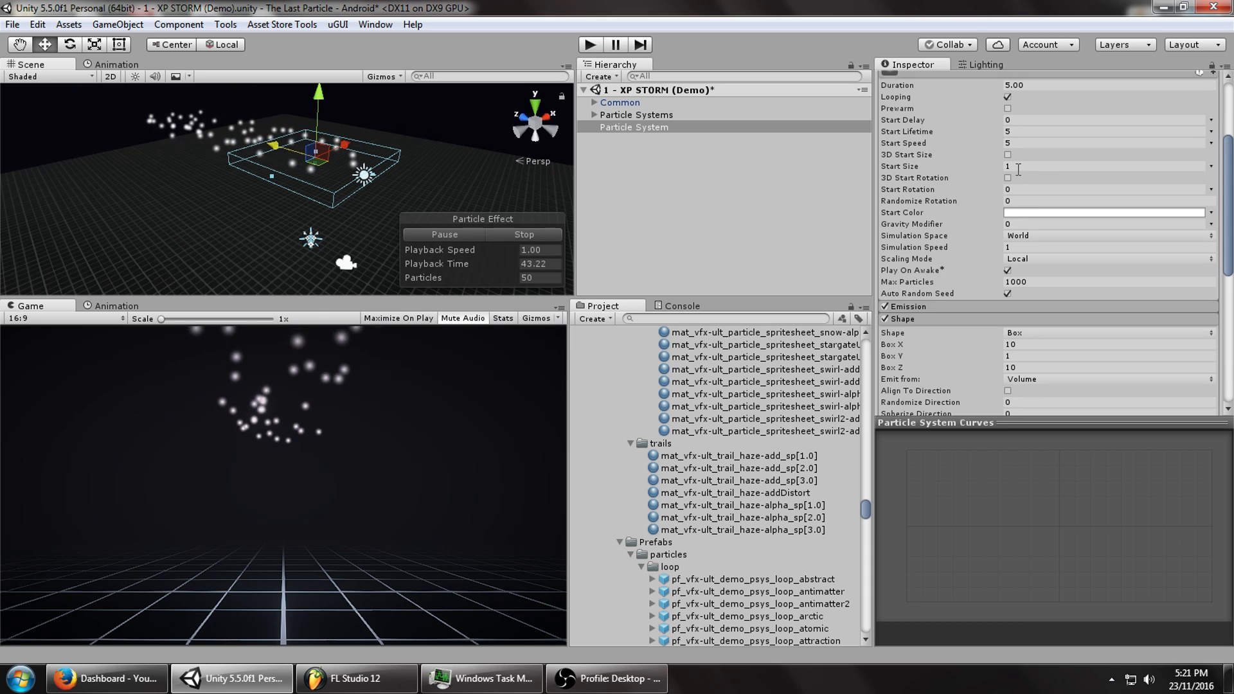
{"action": "left_click", "coordinate": [1021, 144]}
{"action": "type", "text": "0"}
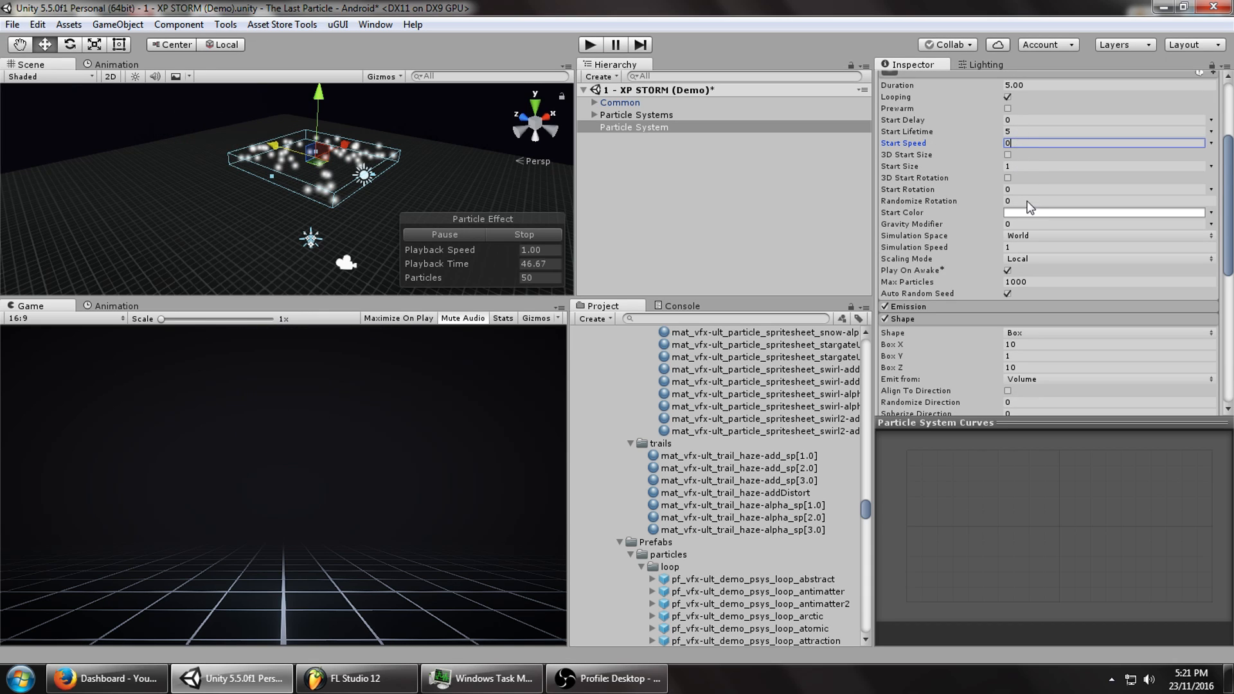
{"action": "scroll", "coordinate": [1022, 225], "scroll_direction": "down", "scroll_amount": 10}
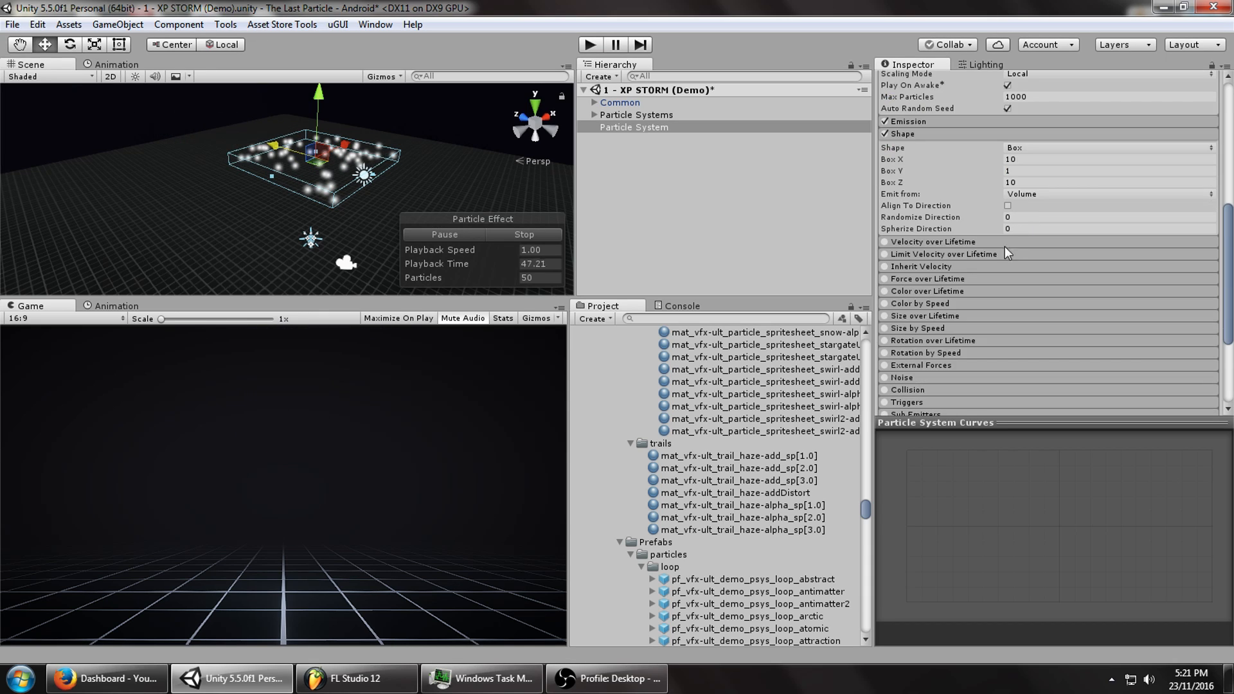
Enable Velocity over Lifetime with Y as Random Between Two Constants, -1 and -2.
{"action": "left_click", "coordinate": [900, 243]}
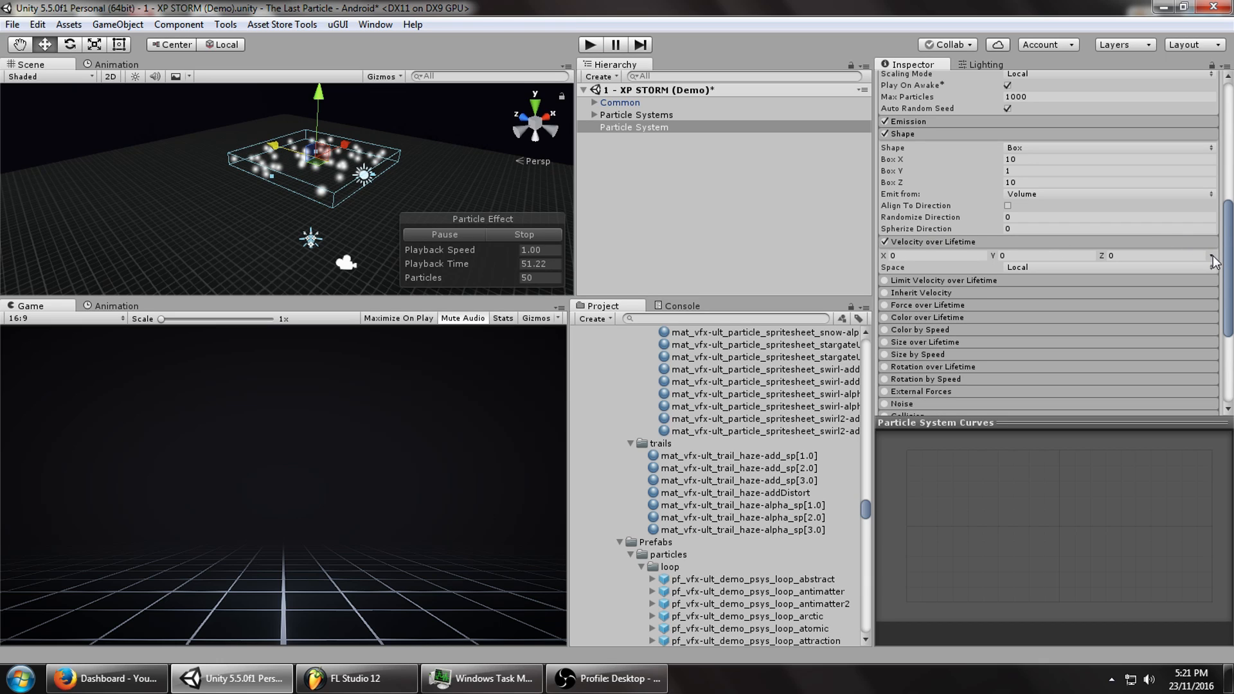
{"action": "left_click", "coordinate": [1020, 256]}
{"action": "type", "text": "-"}
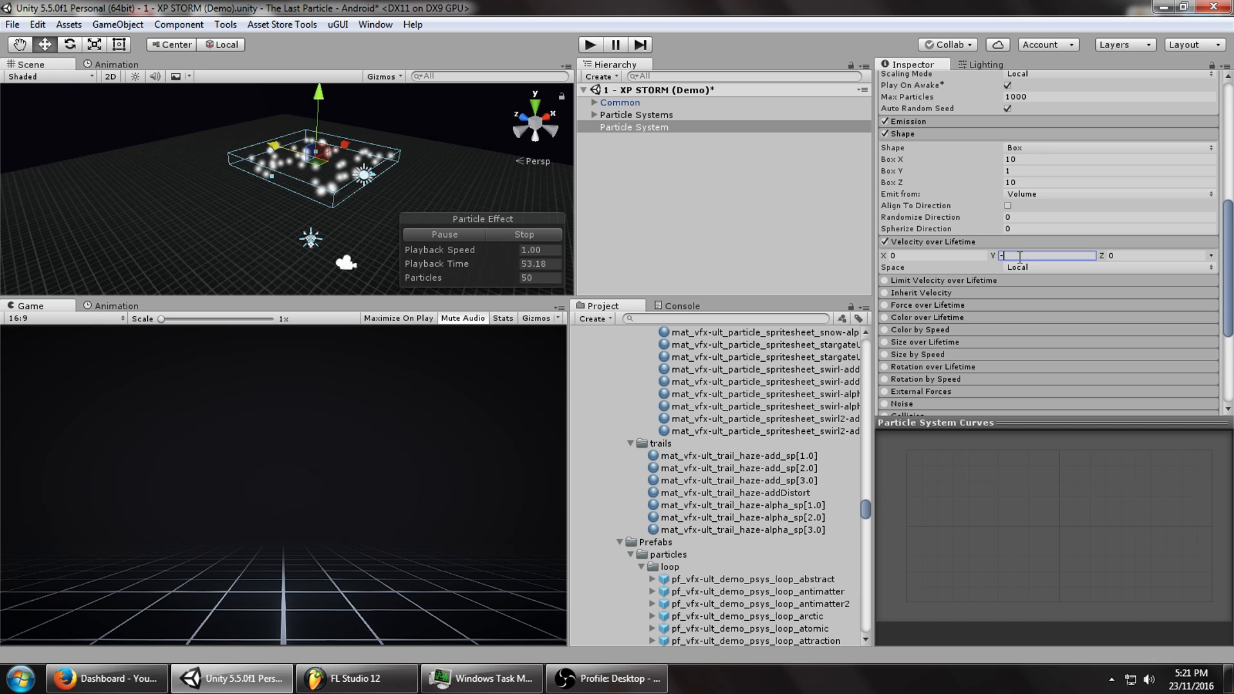
{"action": "type", "text": "2"}
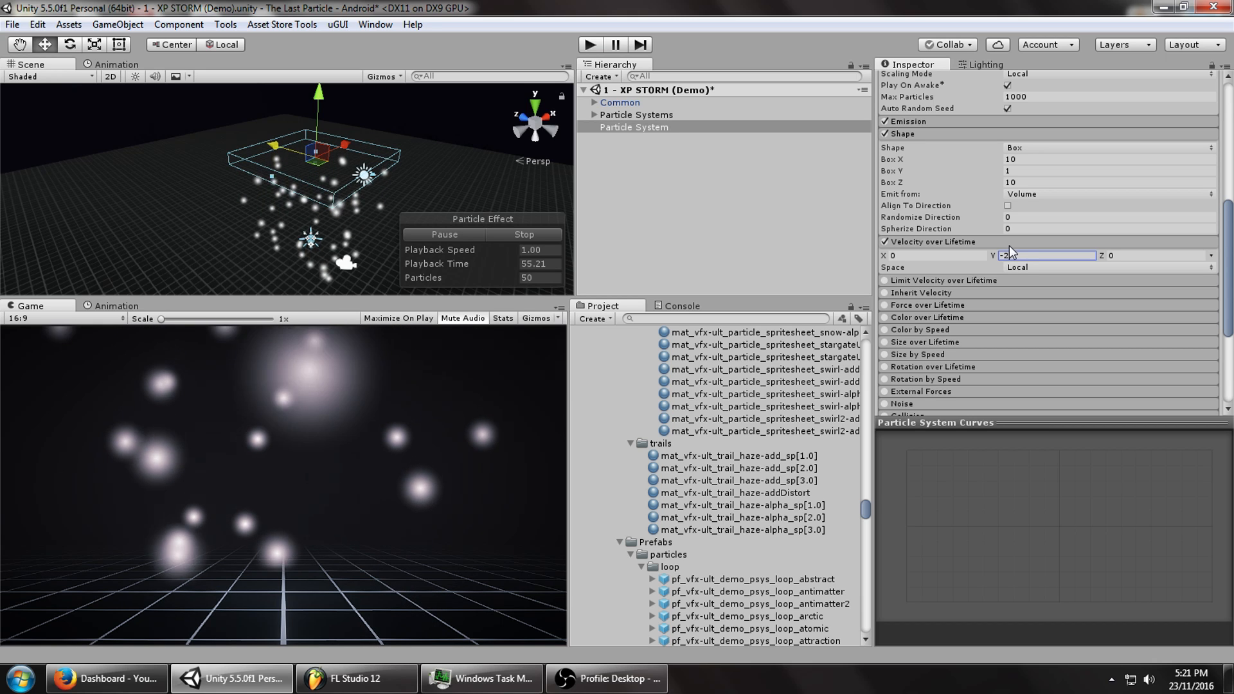
{"action": "left_click_drag", "start_coordinate": [420, 238], "coordinate": [310, 251], "text": "alt"}
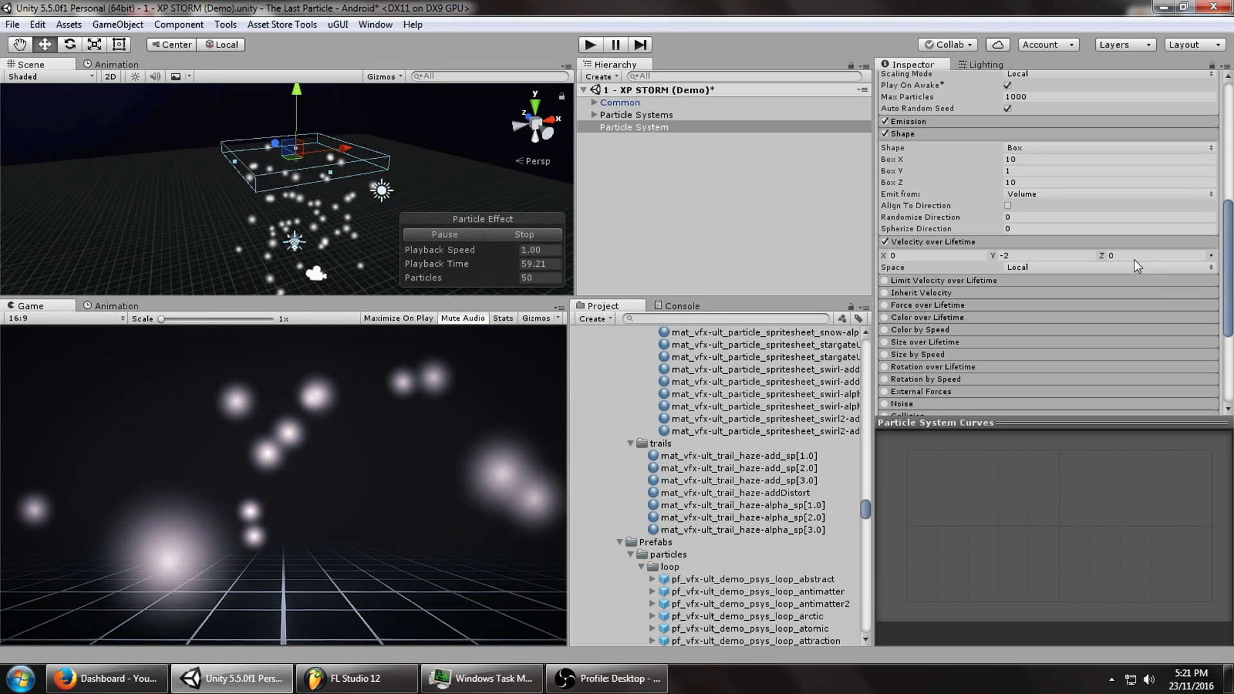
{"action": "left_click", "coordinate": [1211, 255]}
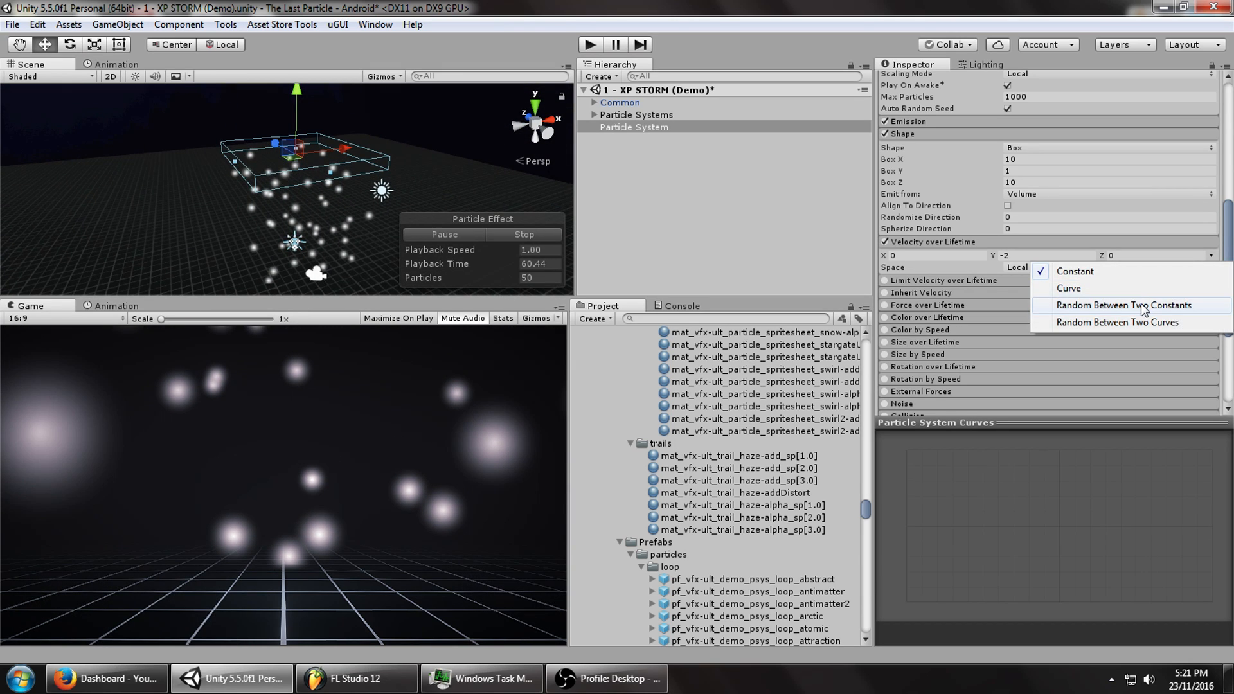
{"action": "left_click", "coordinate": [1143, 306]}
{"action": "left_click", "coordinate": [1022, 255]}
{"action": "type", "text": "-1"}
{"action": "key", "text": "Tab"}
{"action": "type", "text": "-2"}
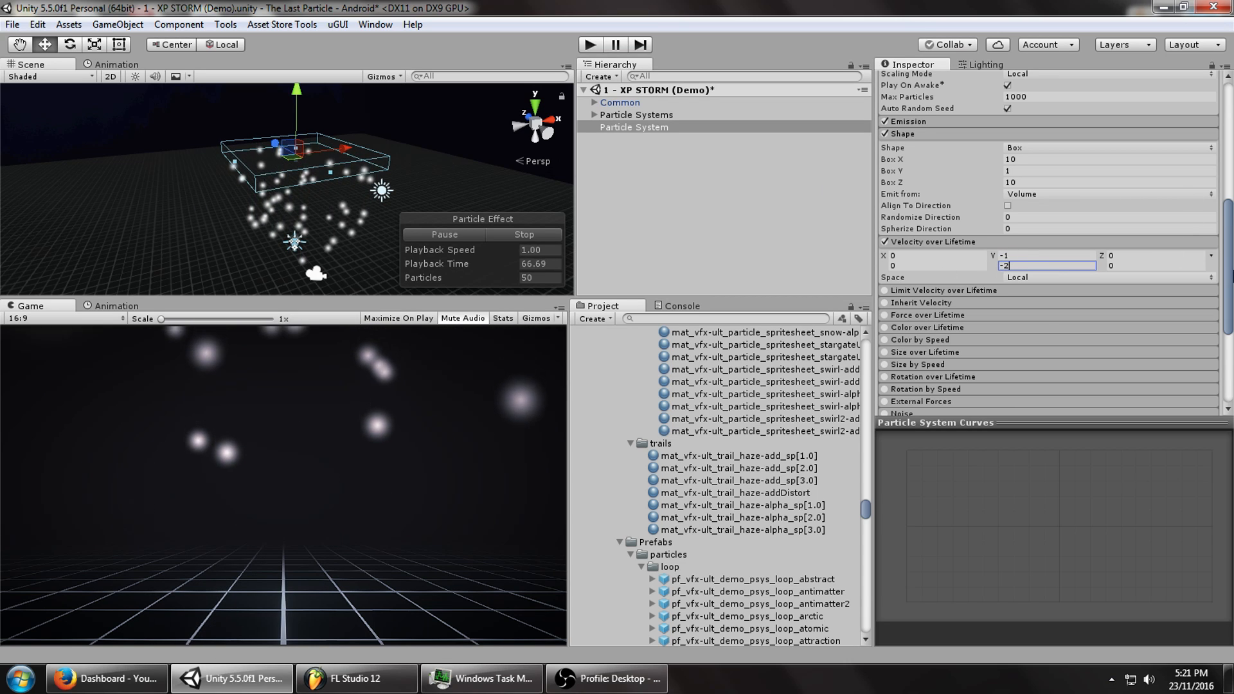
{"action": "scroll", "coordinate": [1025, 277], "scroll_direction": "up", "scroll_amount": 10}
{"action": "left_click", "coordinate": [1025, 271]}
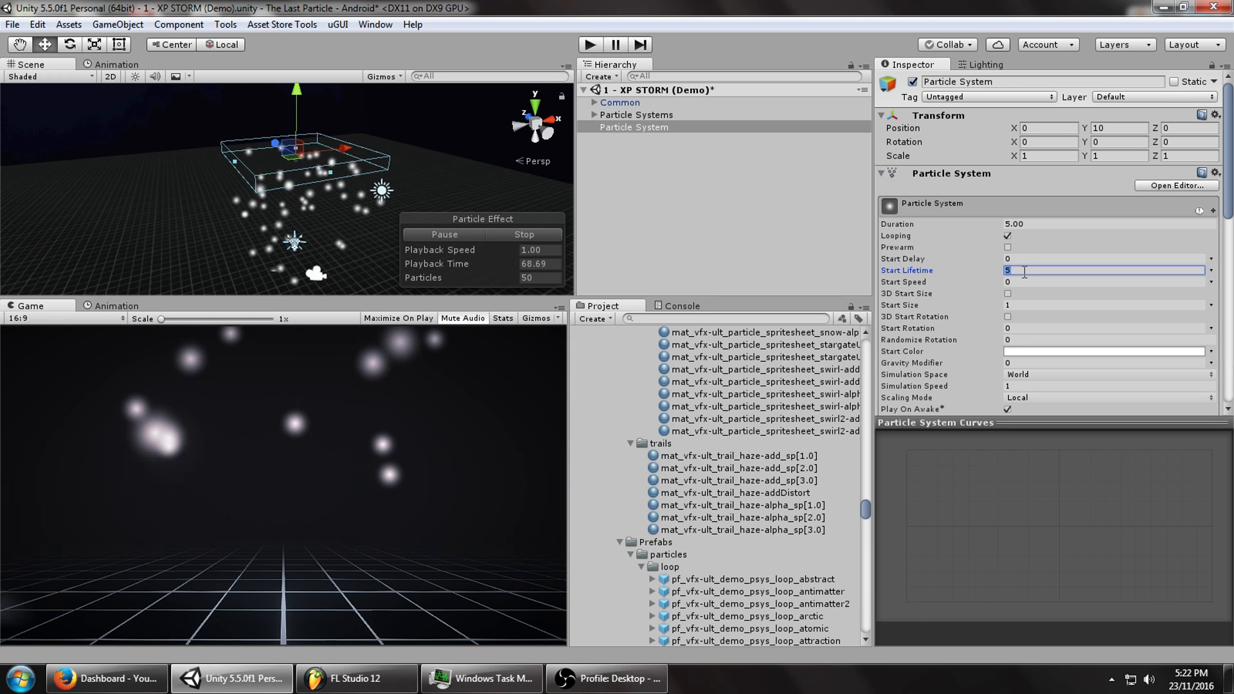
Set Start Lifetime to 10.
{"action": "type", "text": "10"}
{"action": "middle_click_drag", "start_coordinate": [279, 235], "coordinate": [280, 160]}
{"action": "left_click_drag", "start_coordinate": [280, 160], "coordinate": [212, 93], "text": "alt"}
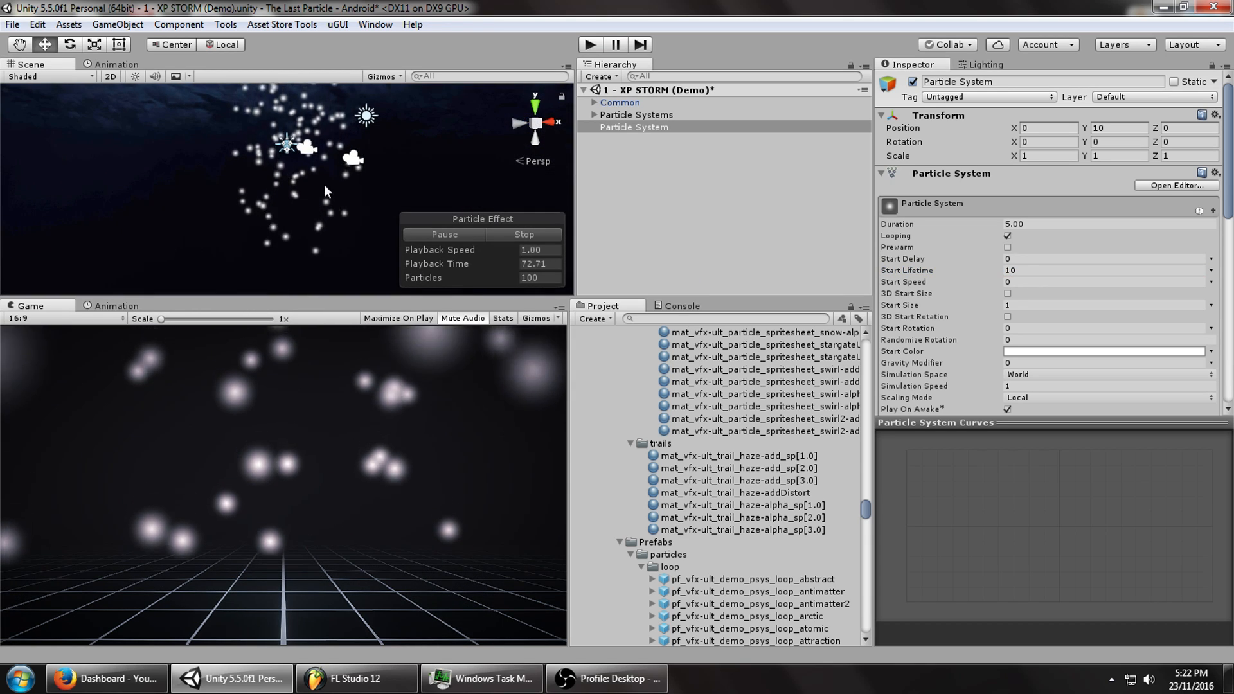
{"action": "middle_click_drag", "start_coordinate": [324, 187], "coordinate": [313, 268]}
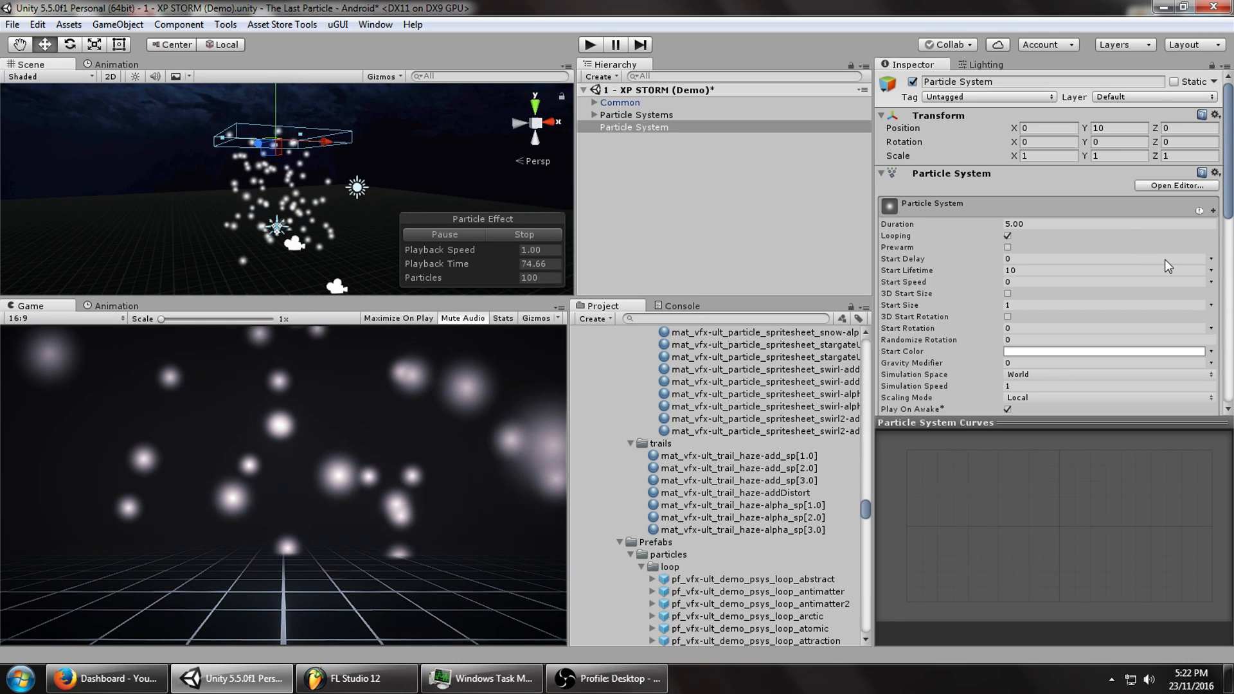
Make Start Size Random Between Two Constants, from 0.1 to 0.2.
{"action": "left_click_drag", "start_coordinate": [1228, 178], "coordinate": [1228, 207]}
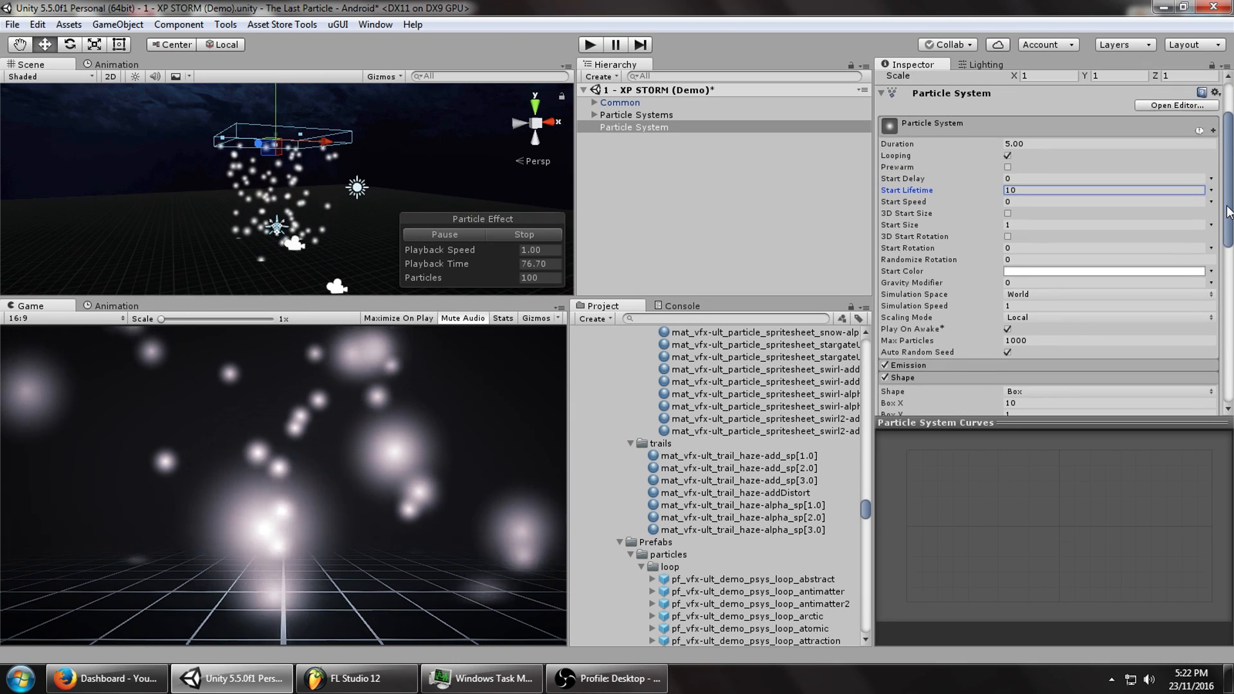
{"action": "left_click_drag", "start_coordinate": [980, 225], "coordinate": [958, 229]}
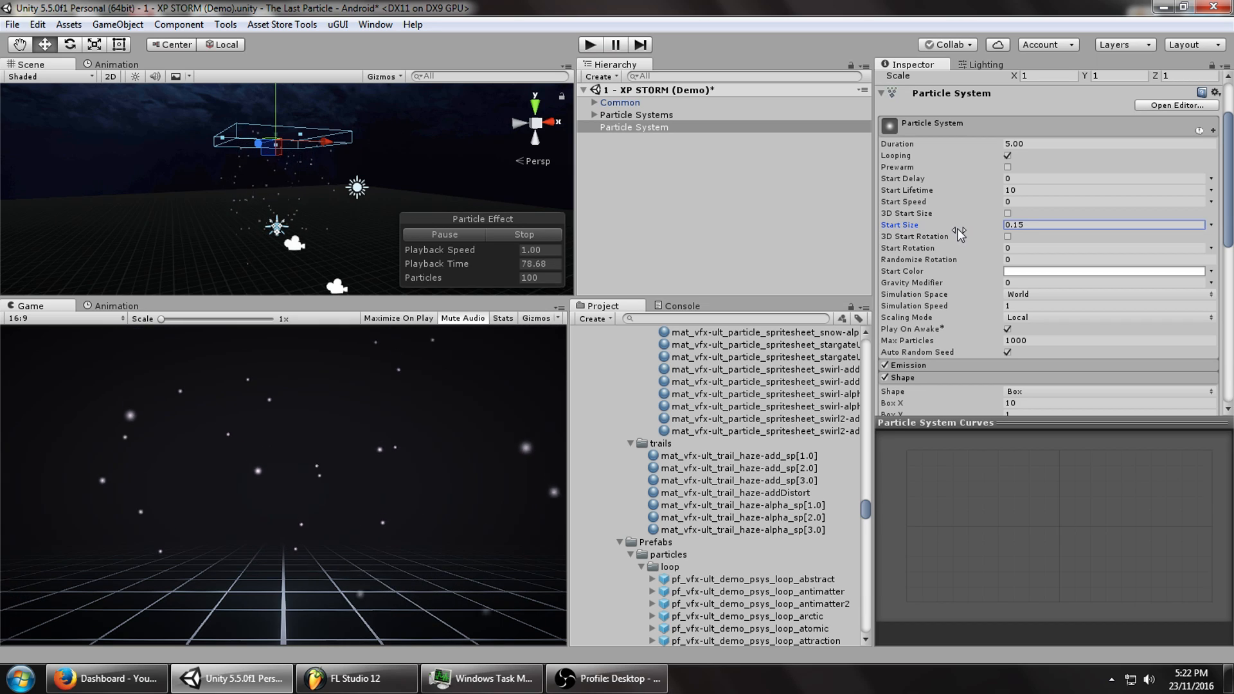
{"action": "left_click", "coordinate": [1211, 225]}
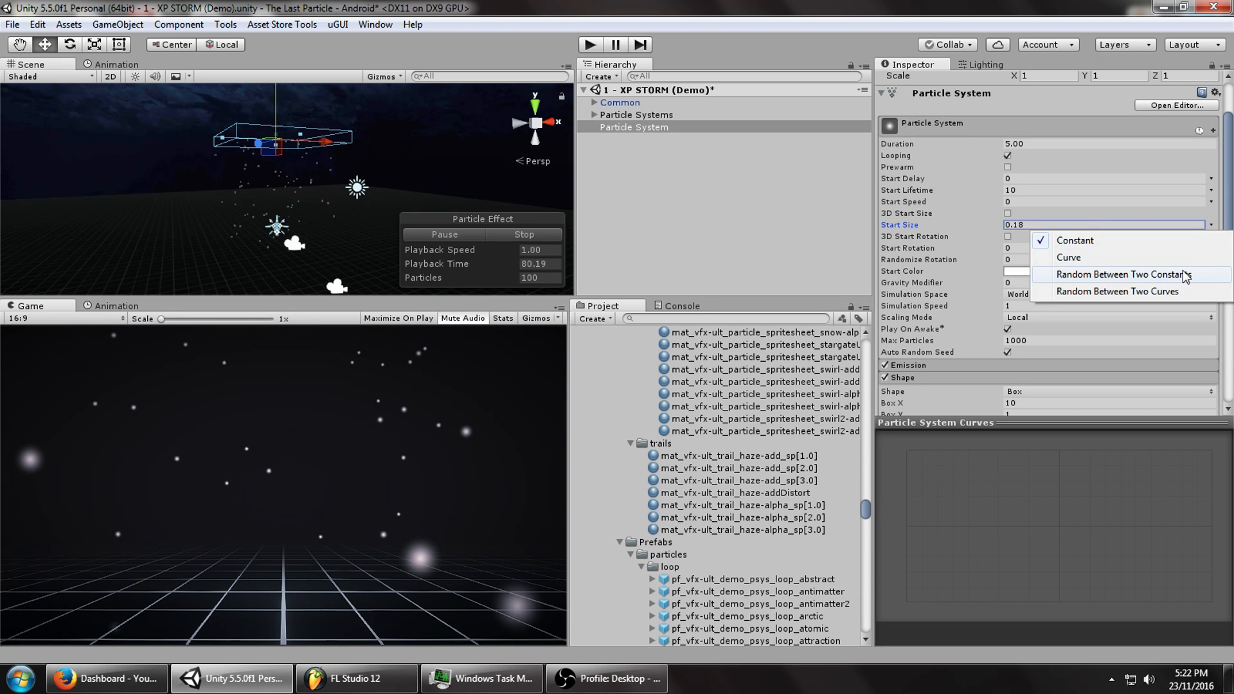
{"action": "left_click", "coordinate": [1092, 273]}
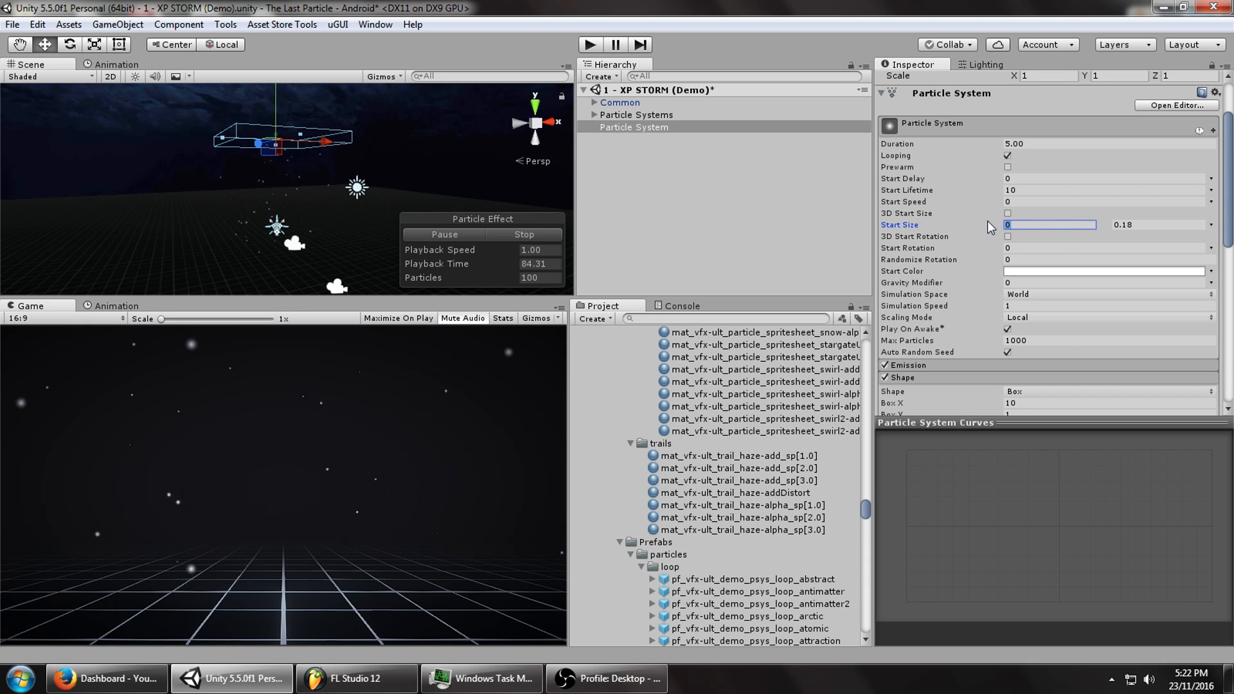
{"action": "left_click", "coordinate": [1128, 225]}
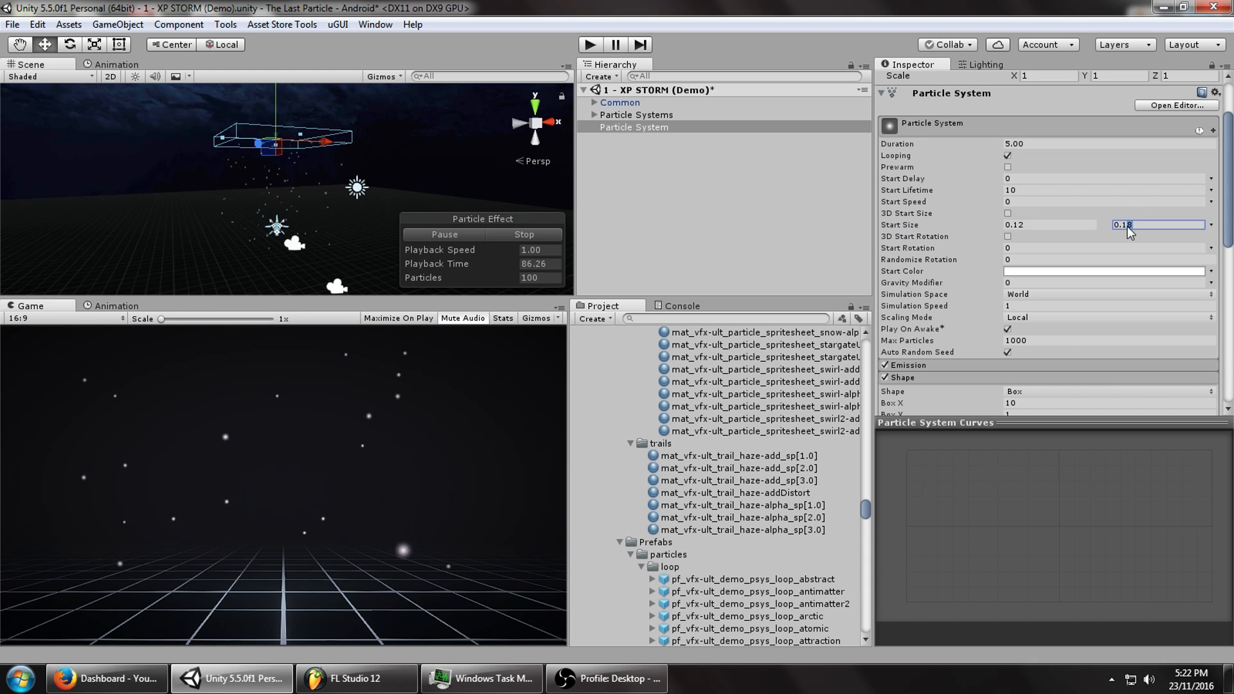
{"action": "type", "text": "0.2"}
{"action": "left_click", "coordinate": [1014, 227]}
{"action": "type", "text": "0.1"}
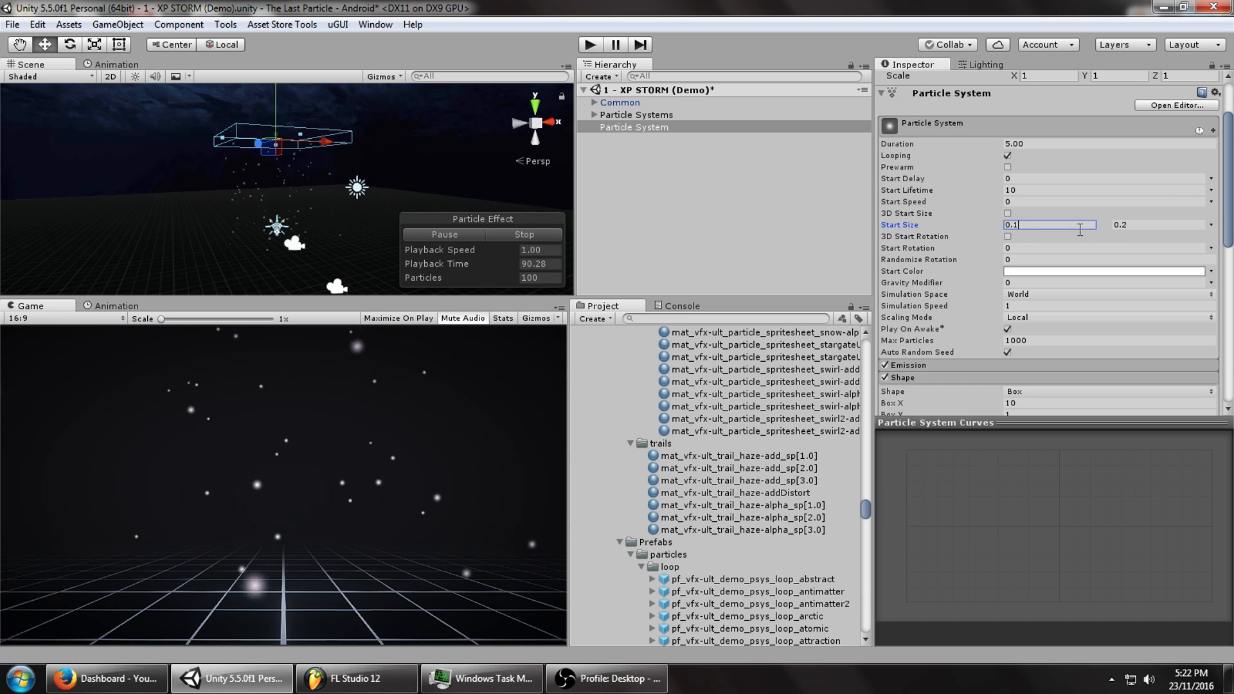
{"action": "scroll", "coordinate": [926, 315], "scroll_direction": "down", "scroll_amount": 10}
{"action": "left_click", "coordinate": [926, 312]}
Set the Renderer's Max Particle Size to 0.05 and check the tiny flakes in the scene.
{"action": "scroll", "coordinate": [1029, 327], "scroll_direction": "down", "scroll_amount": 3}
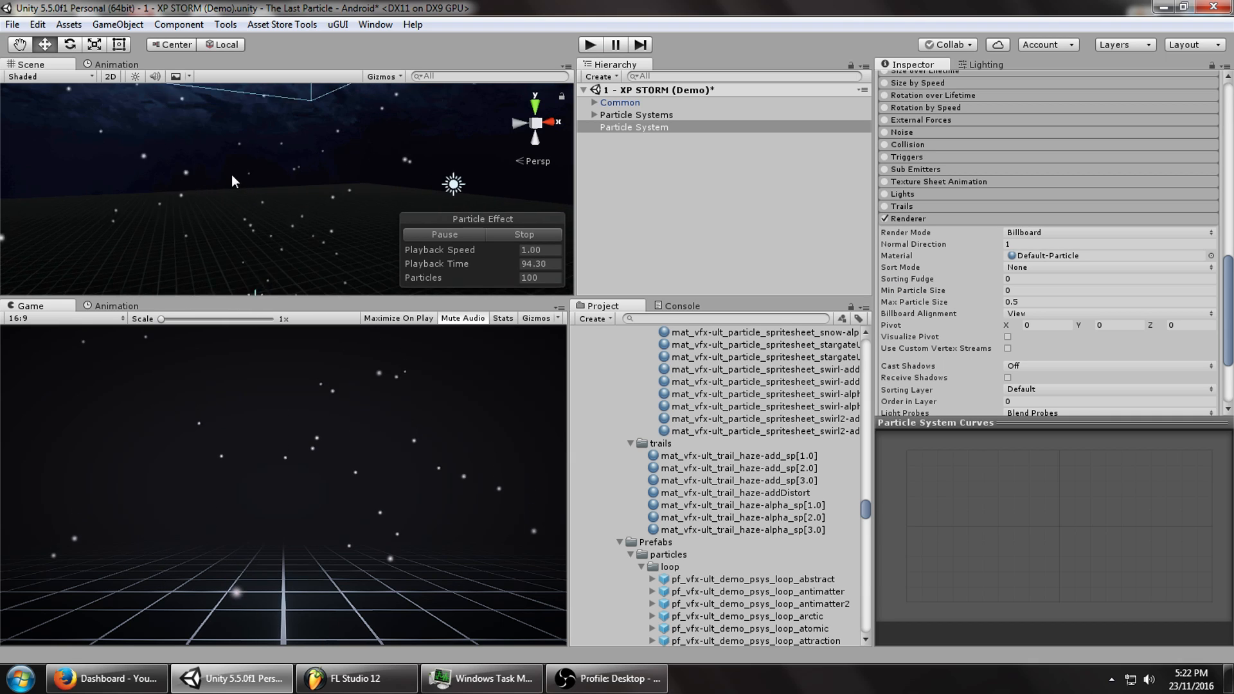
{"action": "middle_click_drag", "start_coordinate": [228, 167], "coordinate": [330, 99]}
{"action": "scroll", "coordinate": [288, 145], "scroll_direction": "up", "scroll_amount": 4}
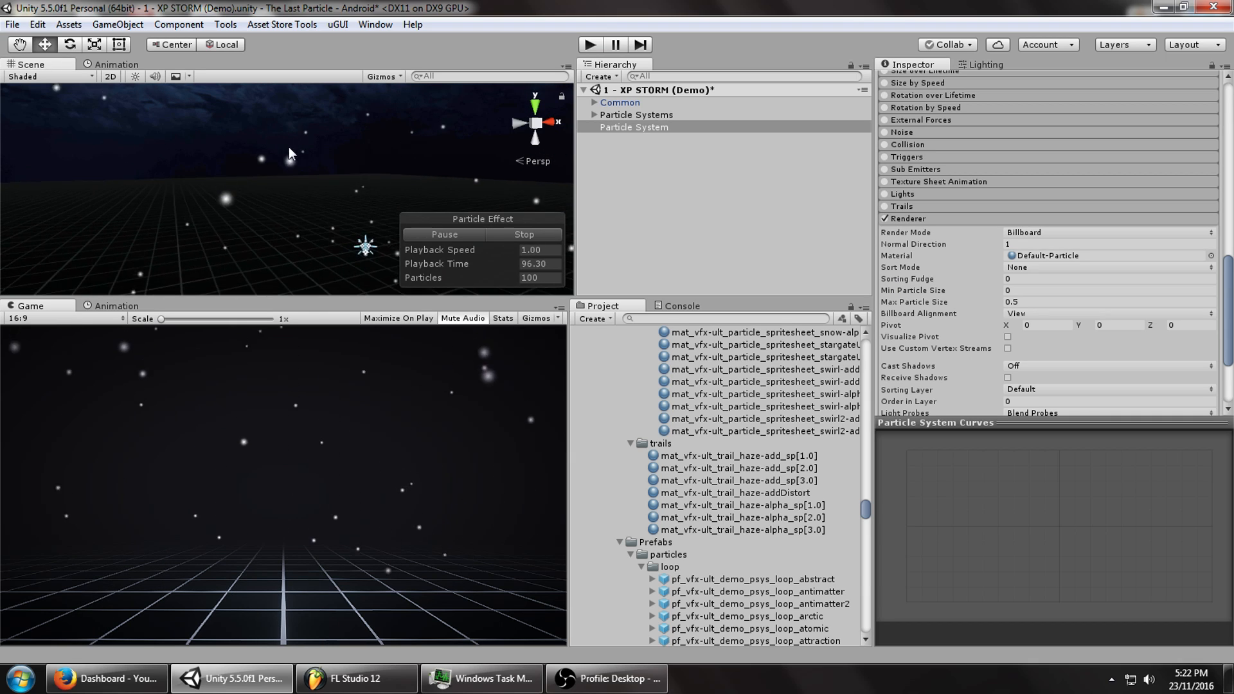
{"action": "middle_click_drag", "start_coordinate": [326, 192], "coordinate": [312, 183]}
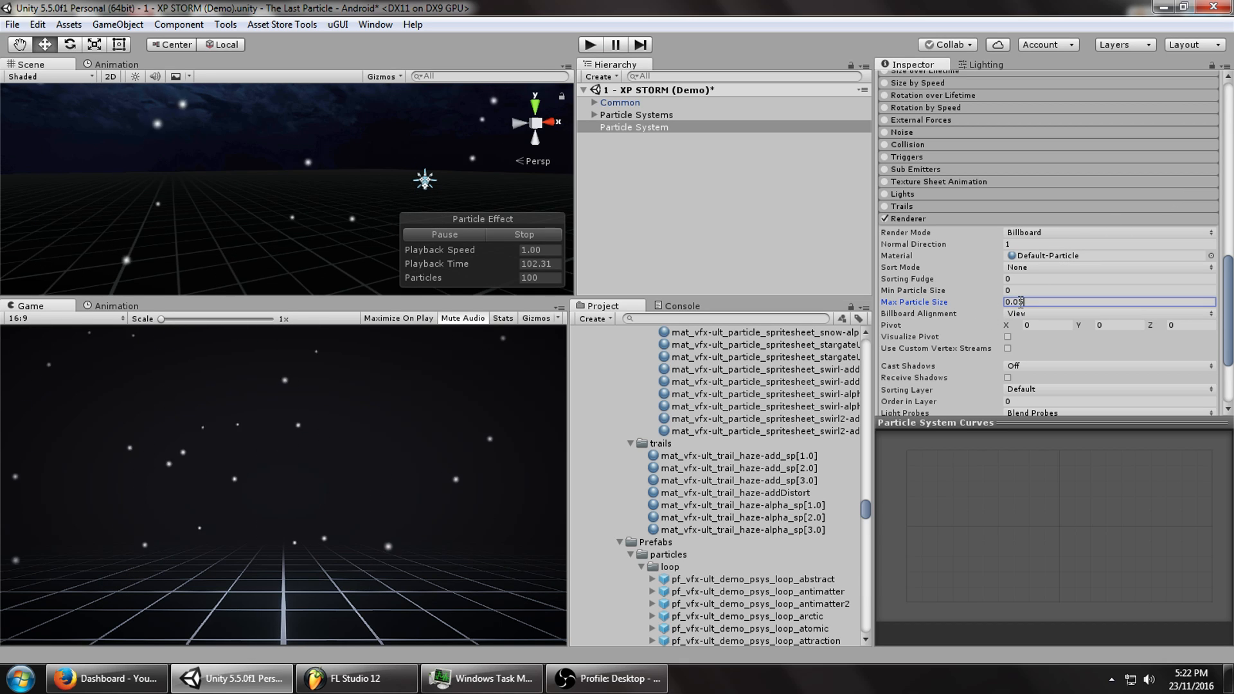
{"action": "middle_click_drag", "start_coordinate": [241, 189], "coordinate": [241, 157]}
{"action": "scroll", "coordinate": [242, 157], "scroll_direction": "down", "scroll_amount": 5}
{"action": "middle_click_drag", "start_coordinate": [249, 215], "coordinate": [177, 208]}
{"action": "scroll", "coordinate": [177, 208], "scroll_direction": "up", "scroll_amount": 4}
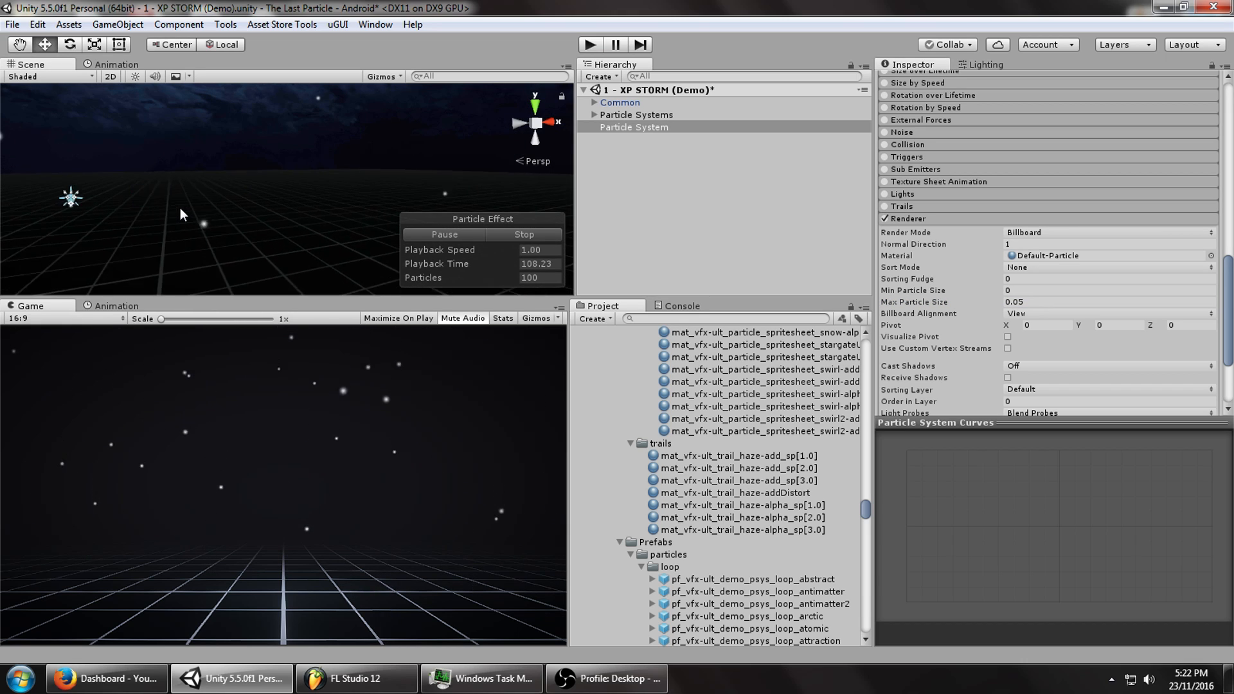
{"action": "middle_click_drag", "start_coordinate": [243, 168], "coordinate": [253, 199]}
{"action": "scroll", "coordinate": [255, 195], "scroll_direction": "down", "scroll_amount": 2}
{"action": "scroll", "coordinate": [1006, 315], "scroll_direction": "up", "scroll_amount": 14}
{"action": "scroll", "coordinate": [999, 319], "scroll_direction": "down", "scroll_amount": 4}
{"action": "scroll", "coordinate": [997, 318], "scroll_direction": "down", "scroll_amount": 4}
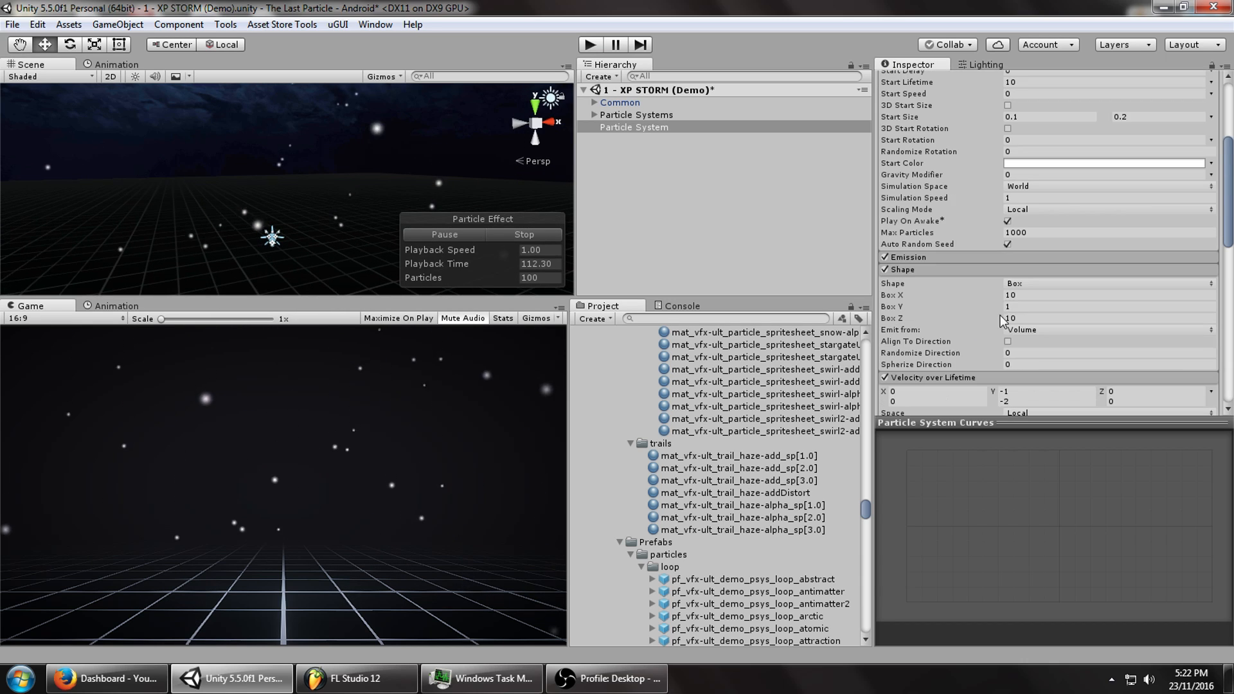
{"action": "left_click", "coordinate": [1014, 259]}
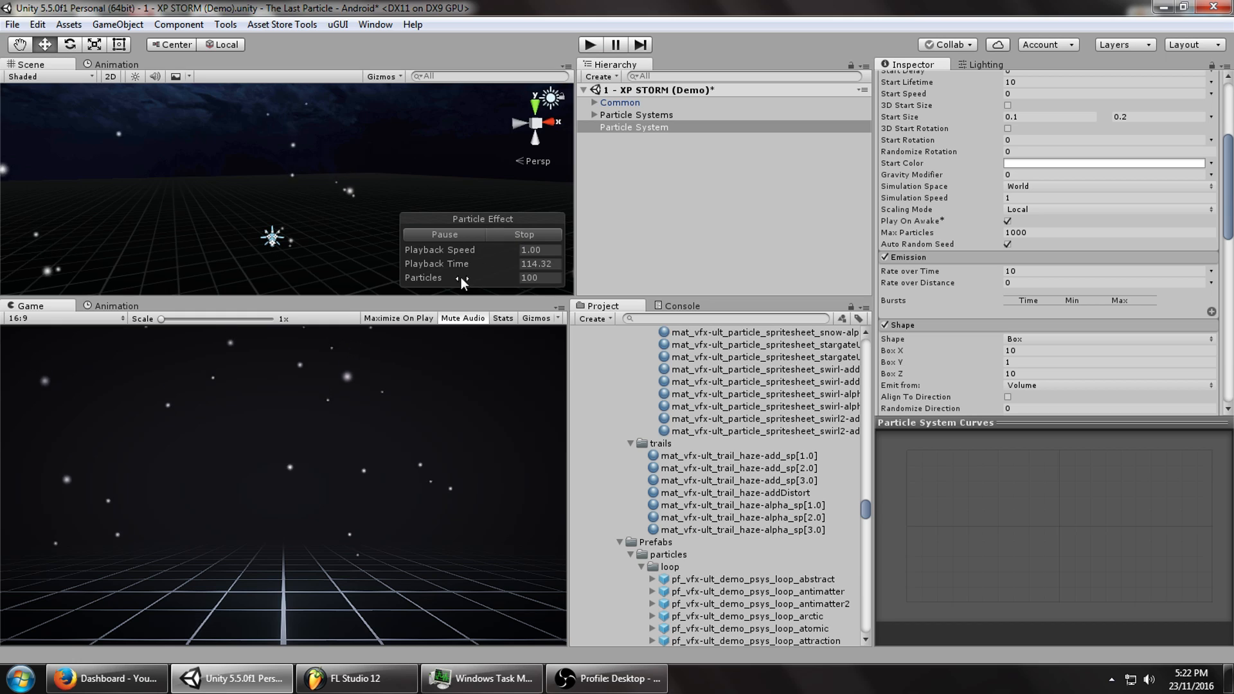
Preview the scene in Overdraw shading, then switch back to Shaded.
{"action": "left_click", "coordinate": [43, 77]}
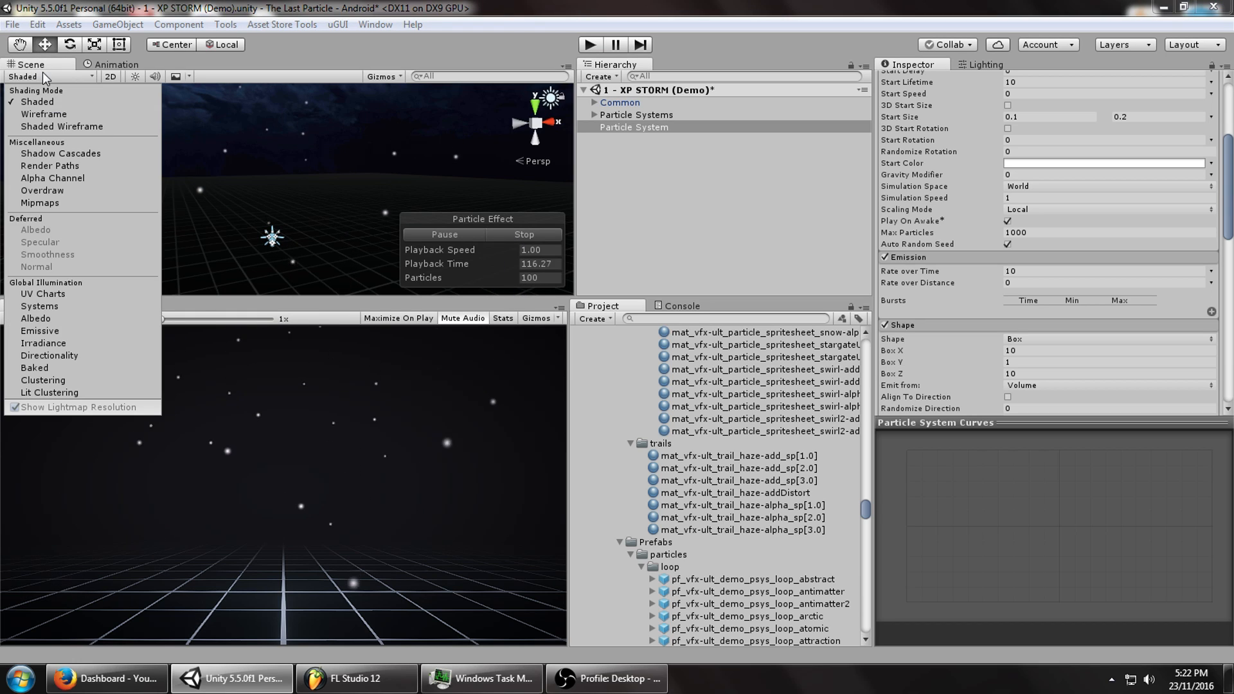
{"action": "left_click", "coordinate": [57, 189]}
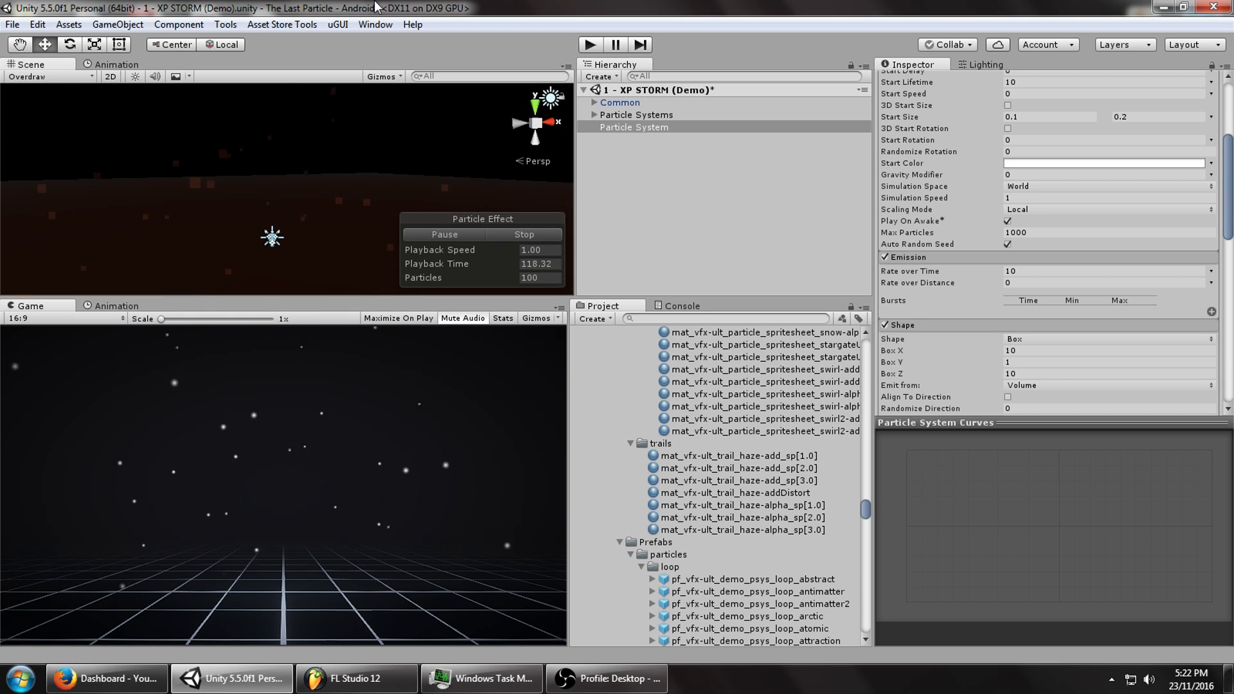
{"action": "left_click", "coordinate": [45, 76]}
{"action": "left_click", "coordinate": [26, 97]}
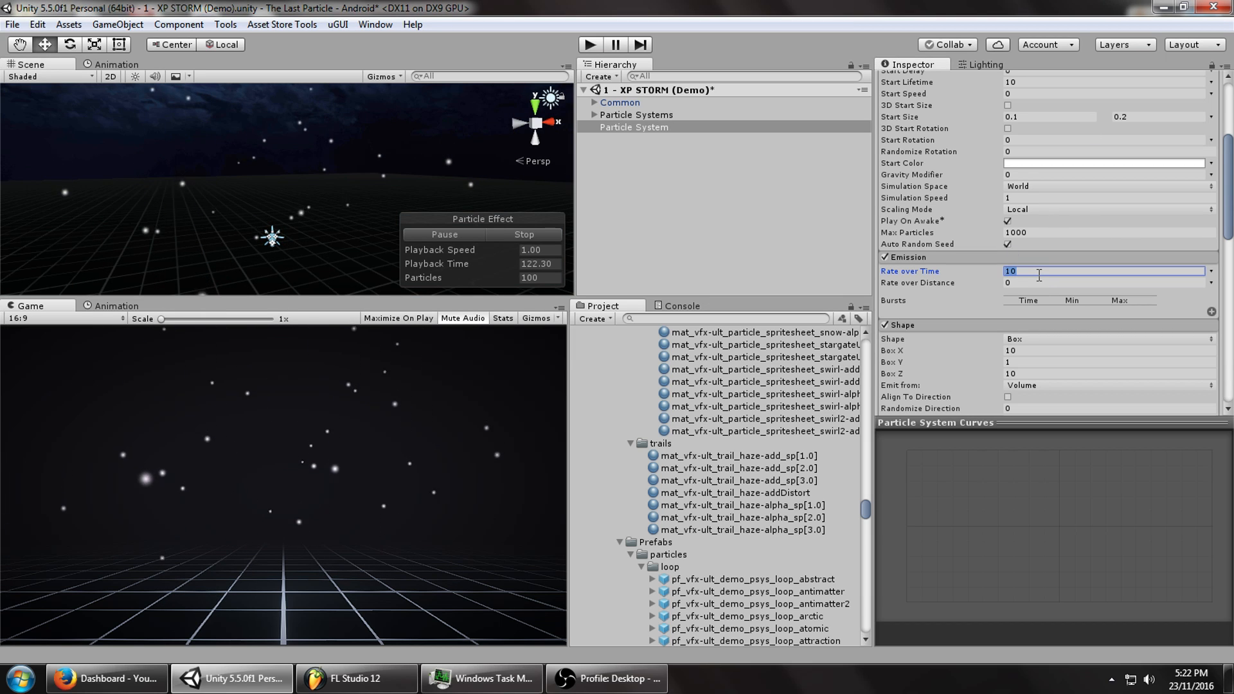
Set Emission Rate over Time to 100, keep Max Particles at 1000, and restart the effect.
{"action": "type", "text": "0"}
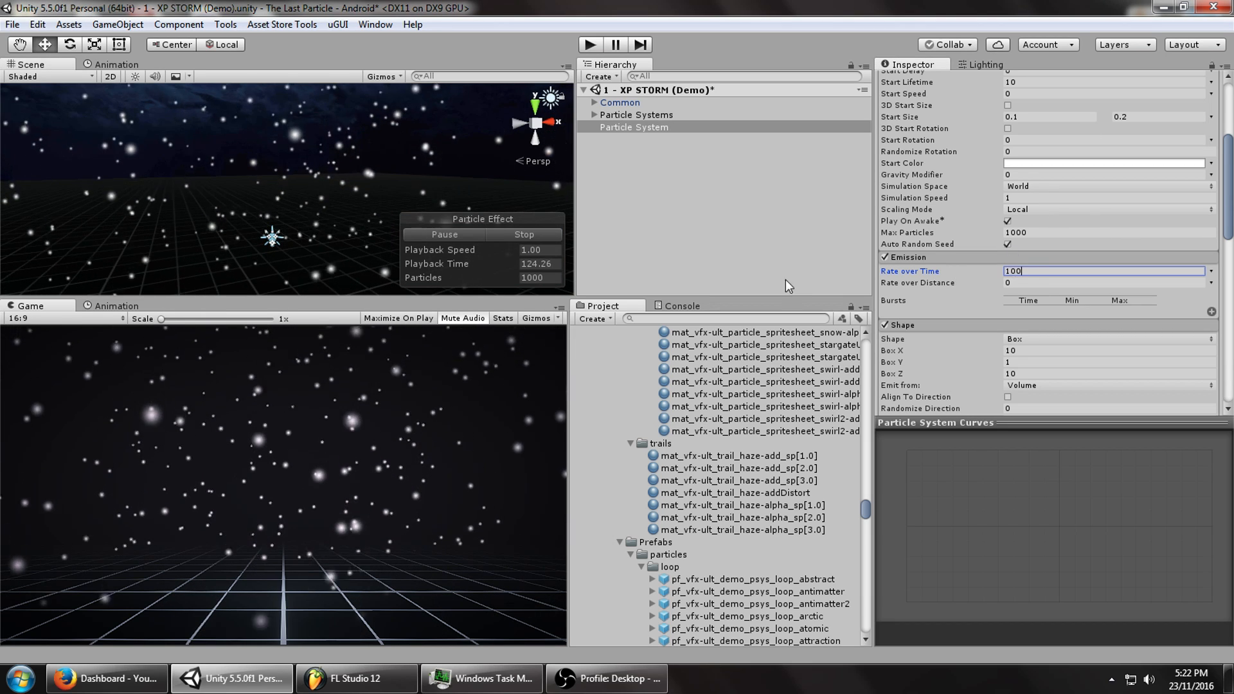
{"action": "left_click", "coordinate": [1014, 233]}
{"action": "left_click_drag", "start_coordinate": [1012, 233], "coordinate": [1003, 233]}
{"action": "type", "text": "2"}
{"action": "double_click", "coordinate": [1021, 235]}
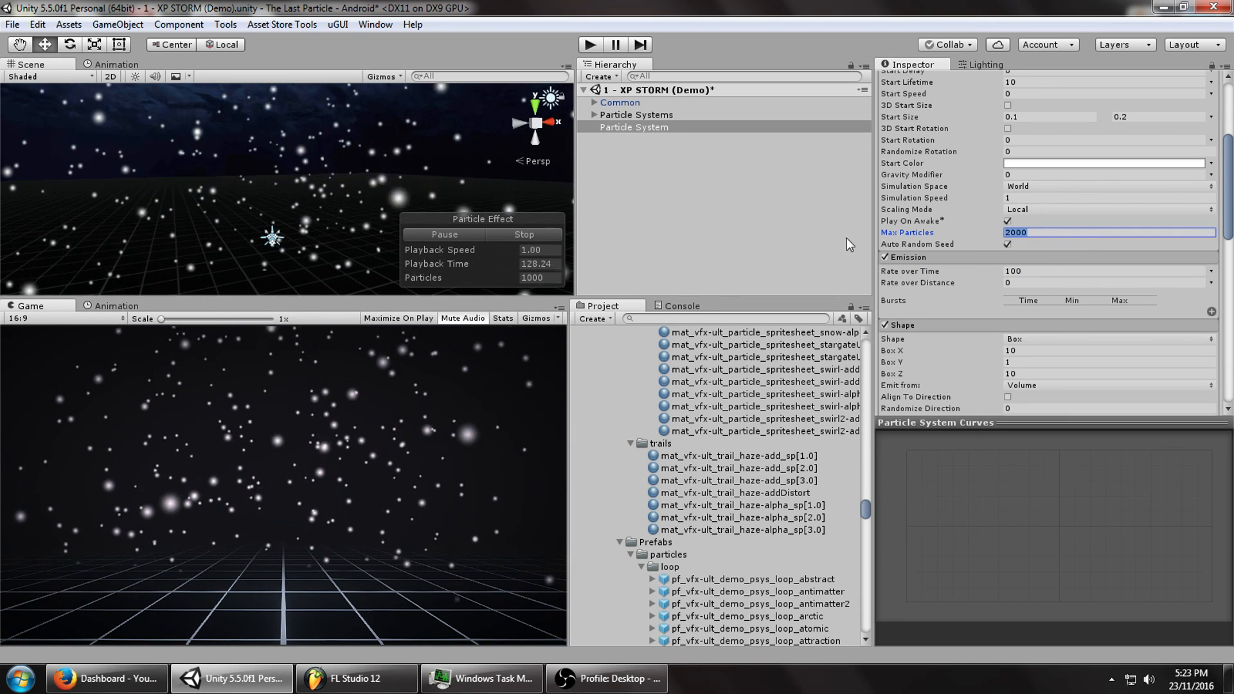
{"action": "left_click", "coordinate": [524, 235]}
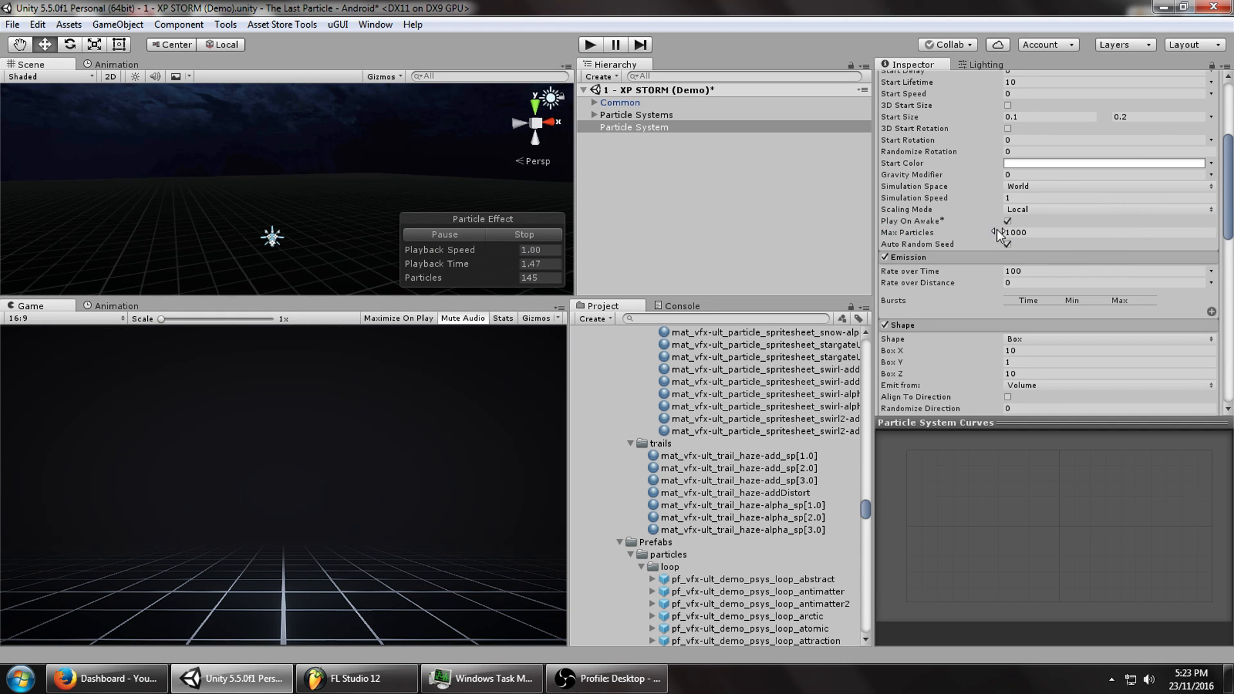
Randomize Velocity over Lifetime X and Z between -1 and 1 so flakes drift sideways.
{"action": "scroll", "coordinate": [1024, 229], "scroll_direction": "up", "scroll_amount": 3}
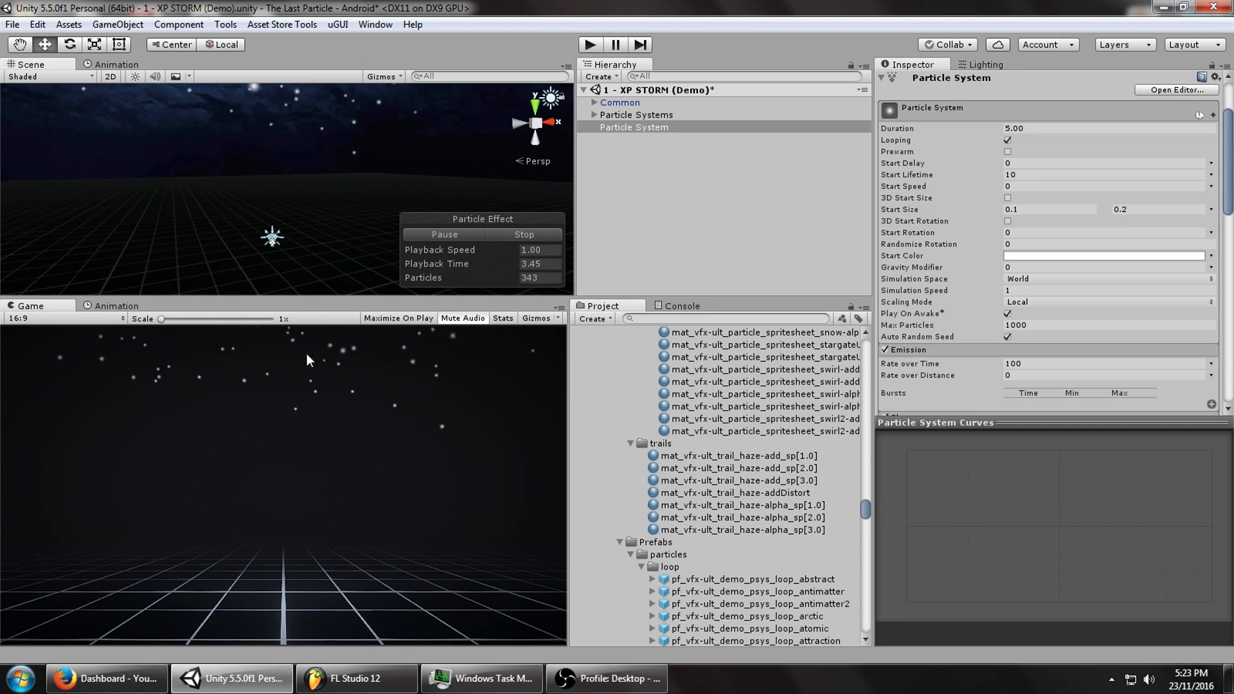
{"action": "scroll", "coordinate": [1089, 287], "scroll_direction": "down", "scroll_amount": 12}
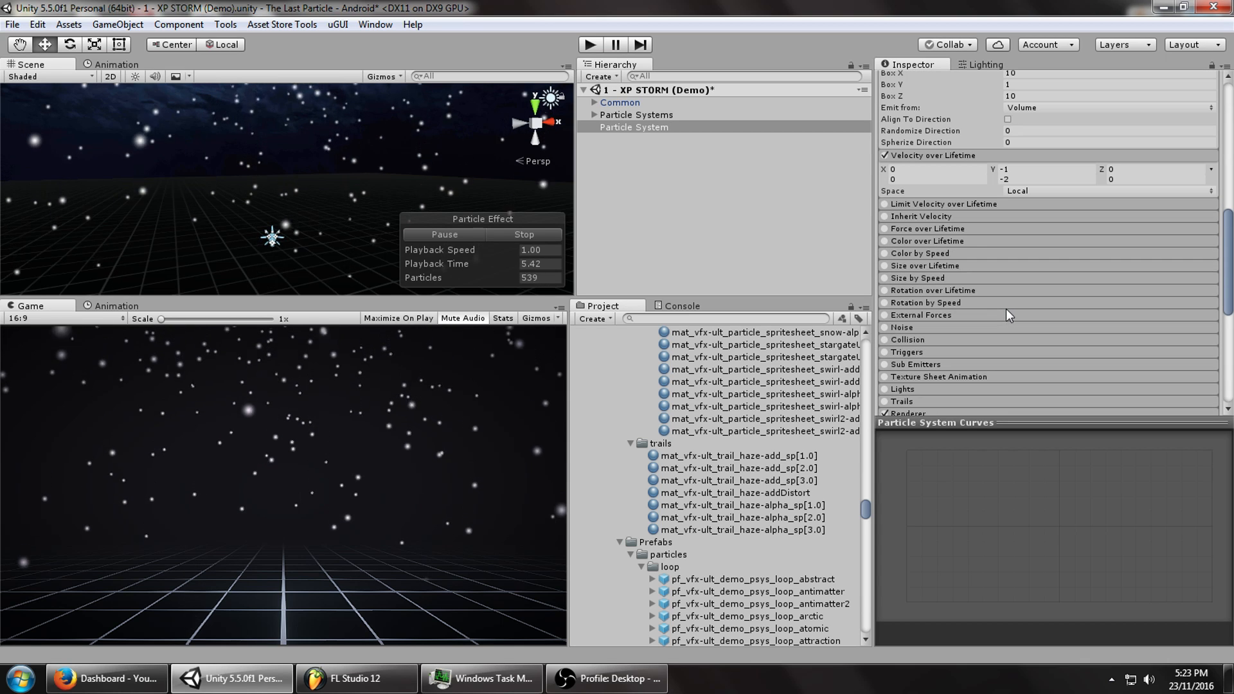
{"action": "scroll", "coordinate": [905, 283], "scroll_direction": "up", "scroll_amount": 3}
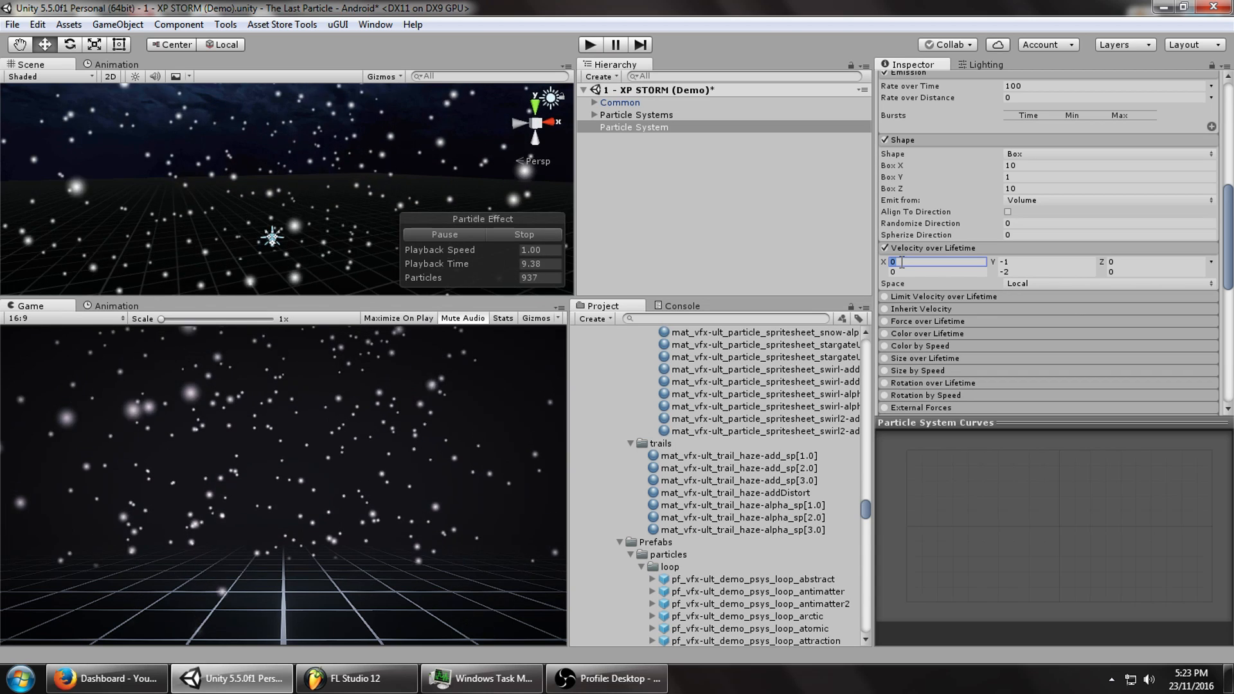
{"action": "type", "text": "1"}
{"action": "key", "text": "Tab"}
{"action": "left_click", "coordinate": [1122, 261]}
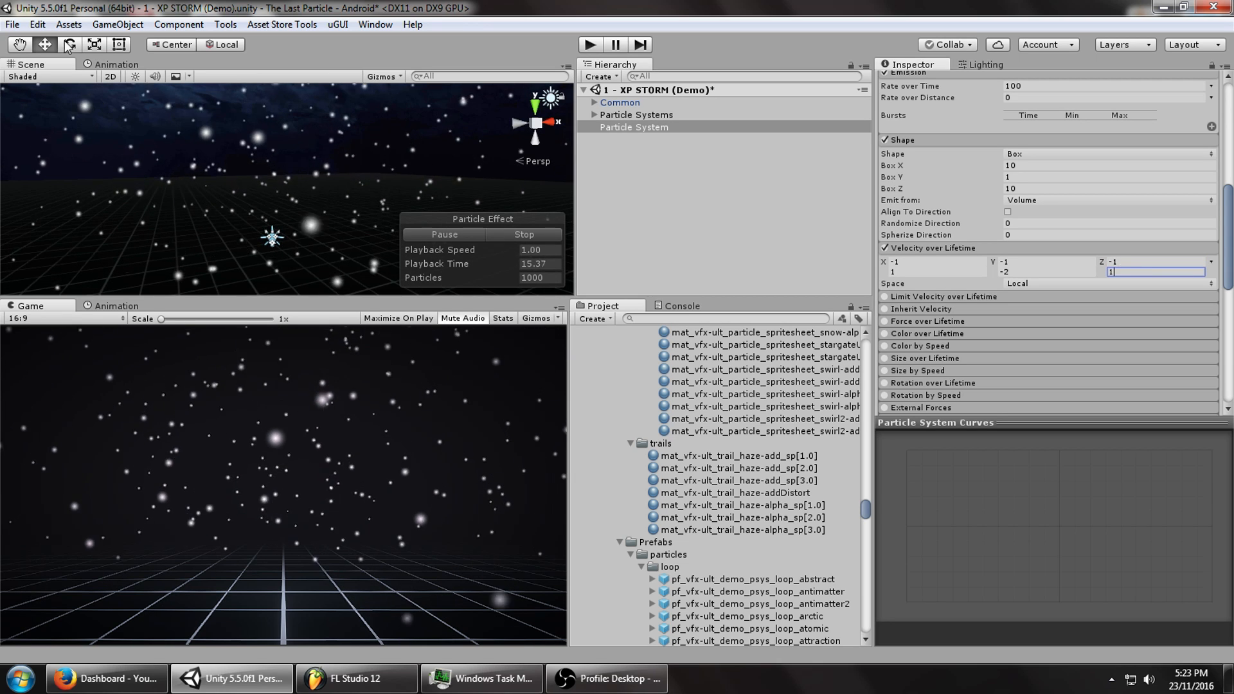
{"action": "left_click_drag", "start_coordinate": [302, 203], "coordinate": [380, 195], "text": "alt"}
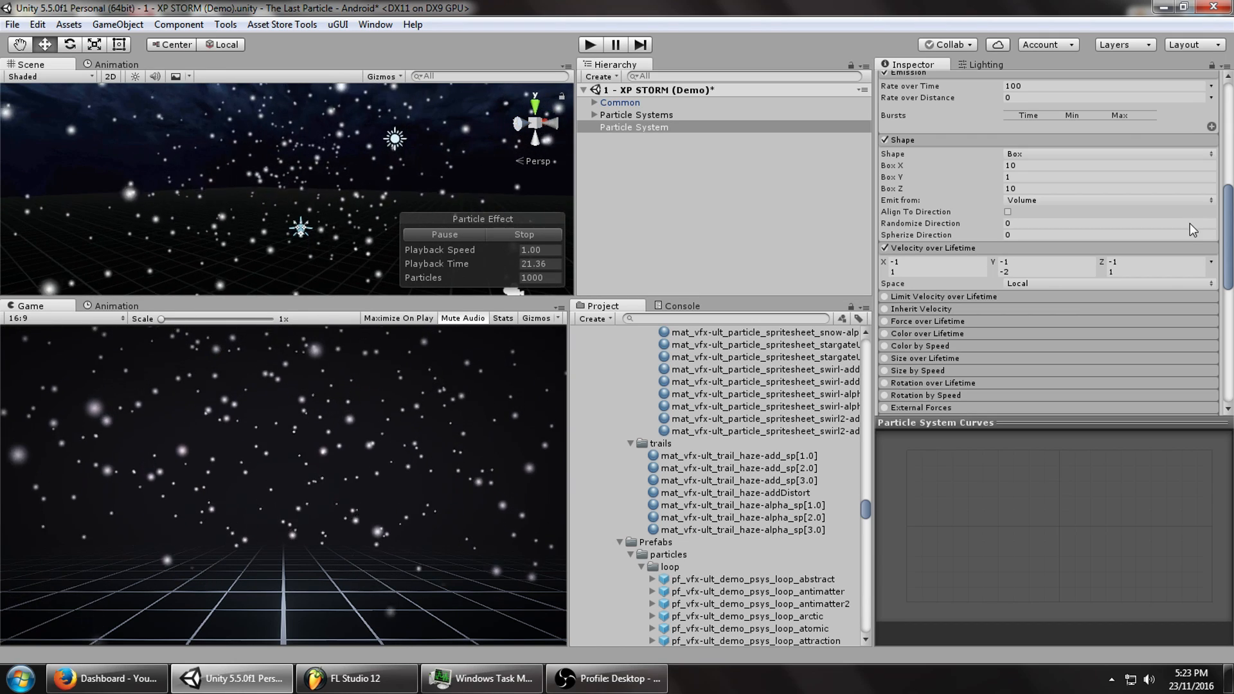
{"action": "left_click_drag", "start_coordinate": [1230, 231], "coordinate": [1232, 153]}
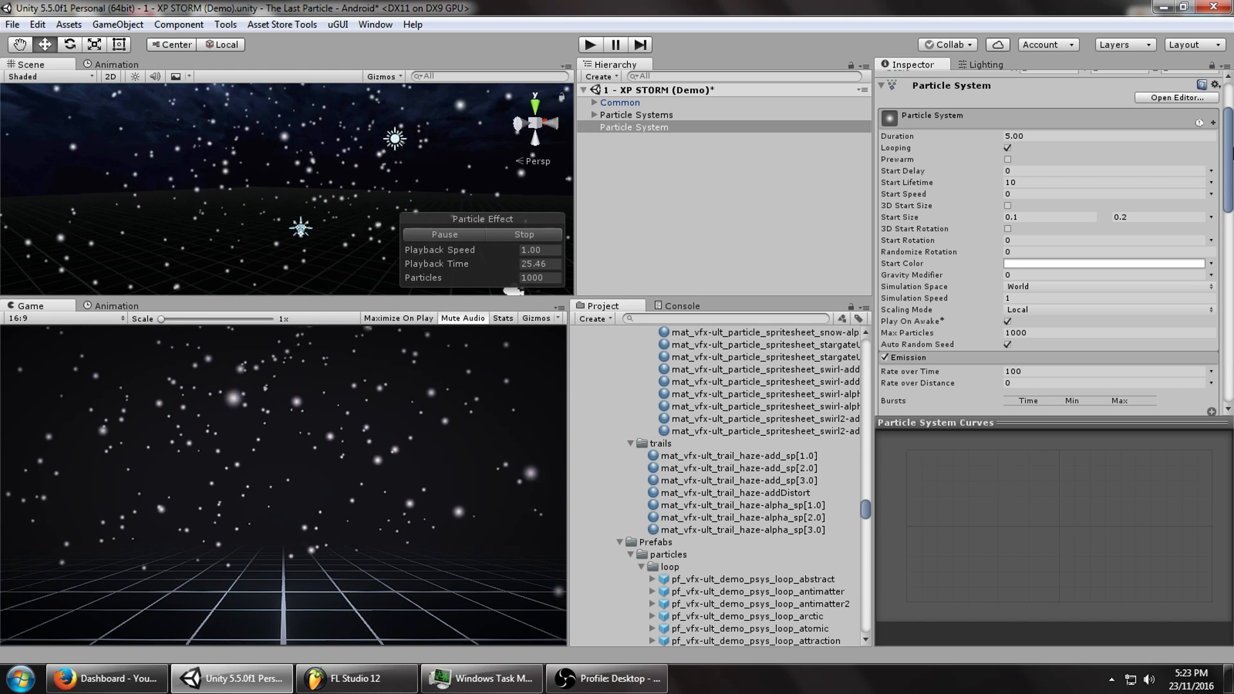
{"action": "middle_click_drag", "start_coordinate": [304, 171], "coordinate": [312, 167]}
{"action": "left_click_drag", "start_coordinate": [1229, 142], "coordinate": [1231, 268]}
{"action": "left_click", "coordinate": [885, 235]}
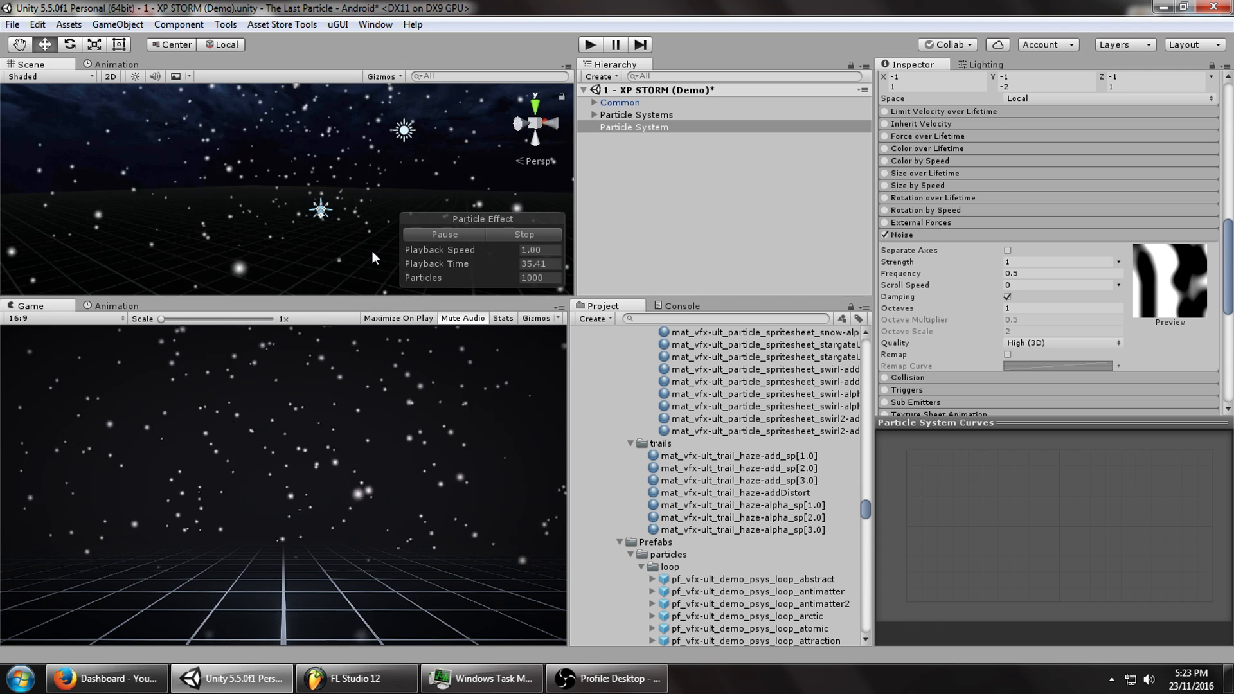
{"action": "left_click", "coordinate": [885, 234]}
{"action": "left_click", "coordinate": [900, 234]}
{"action": "left_click", "coordinate": [918, 237]}
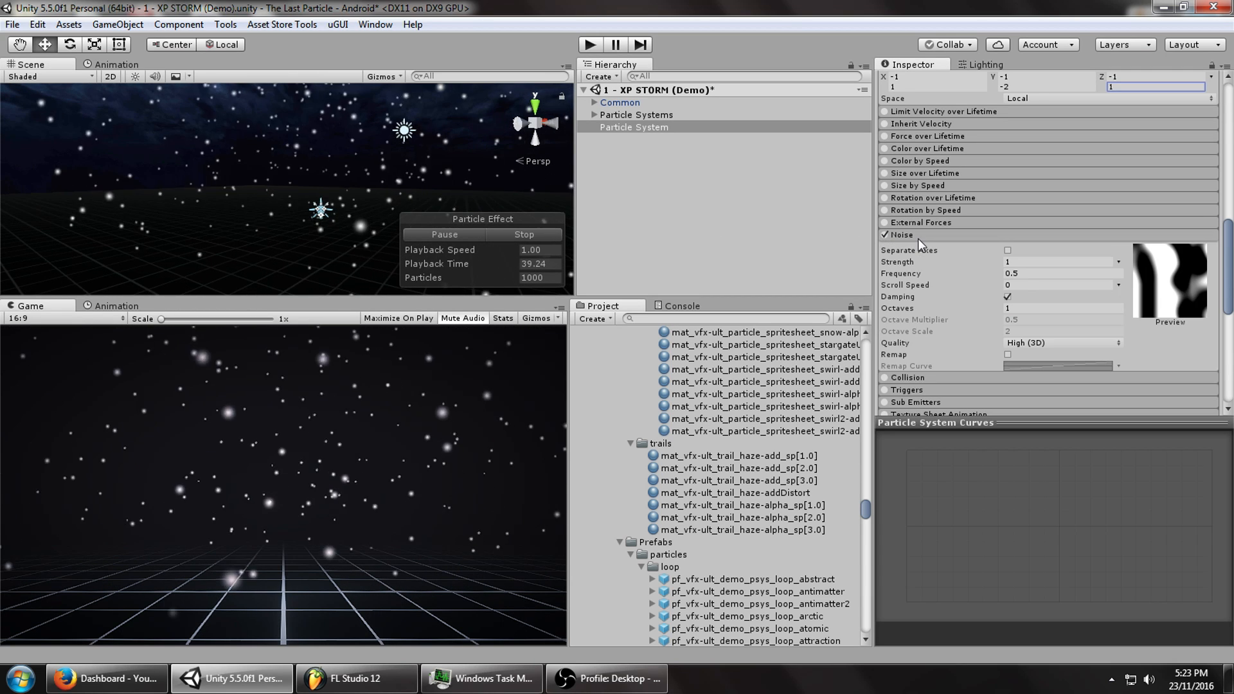
{"action": "left_click", "coordinate": [912, 235]}
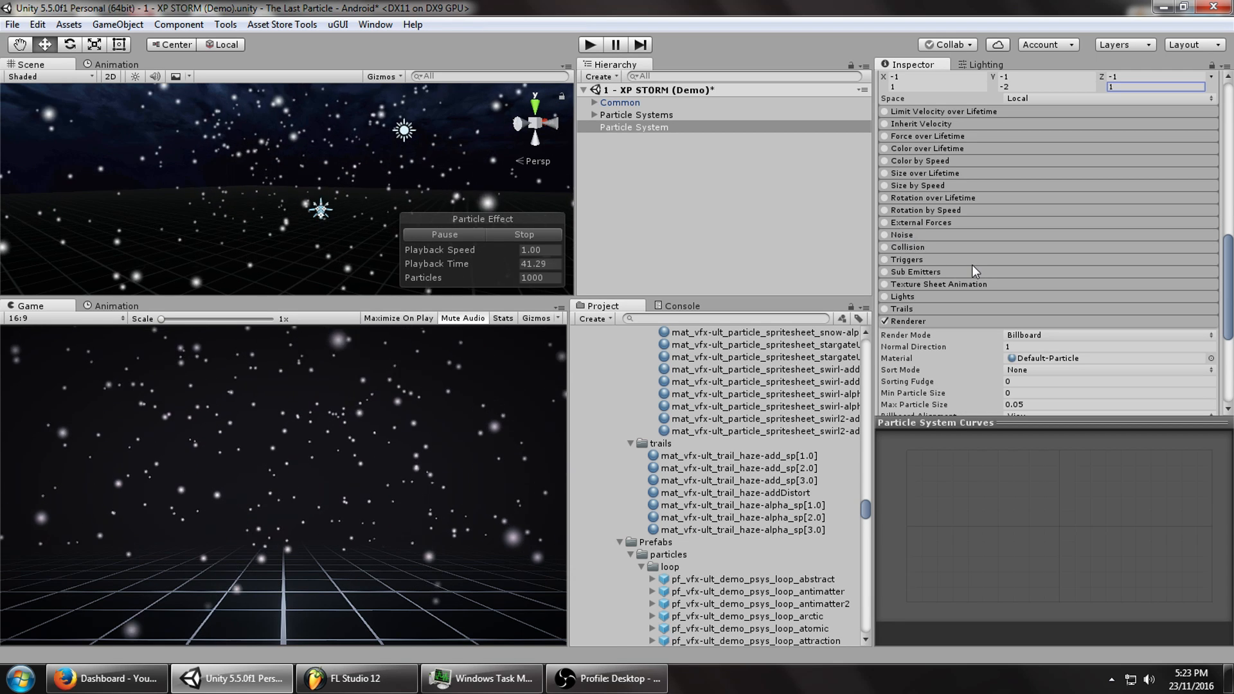
Enable the Collision module and set its Type to World.
{"action": "left_click", "coordinate": [885, 249]}
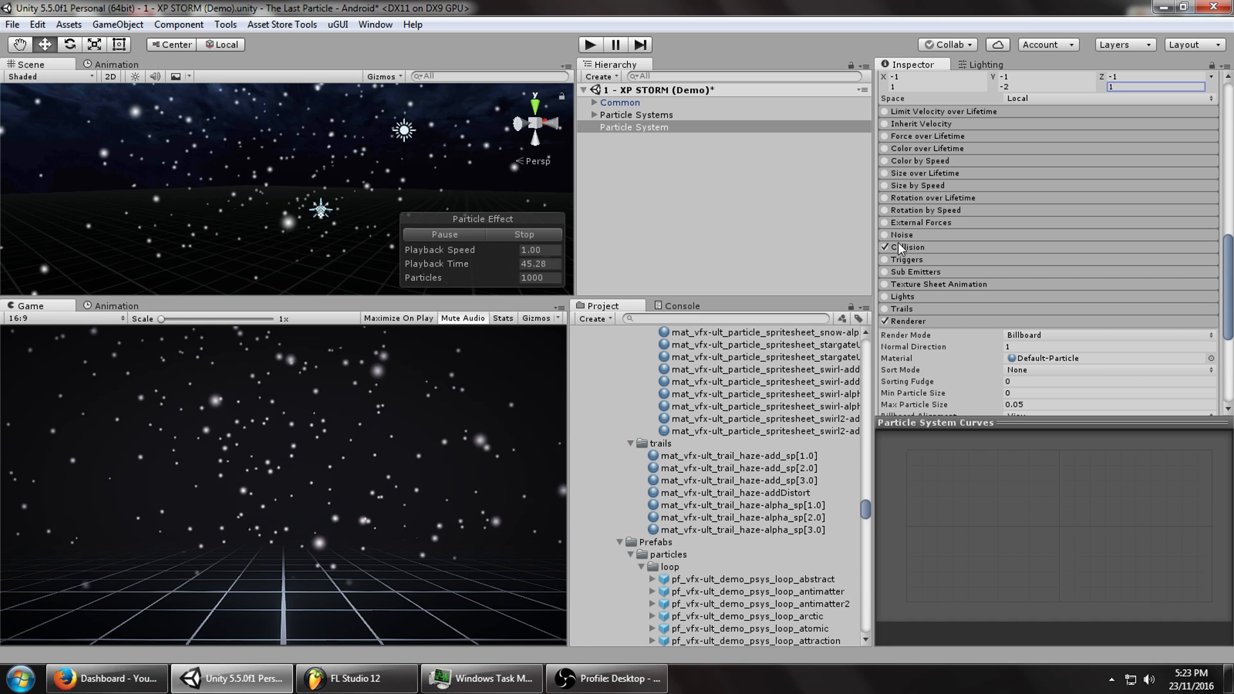
{"action": "left_click", "coordinate": [924, 244]}
{"action": "left_click", "coordinate": [1017, 261]}
{"action": "left_click", "coordinate": [930, 294]}
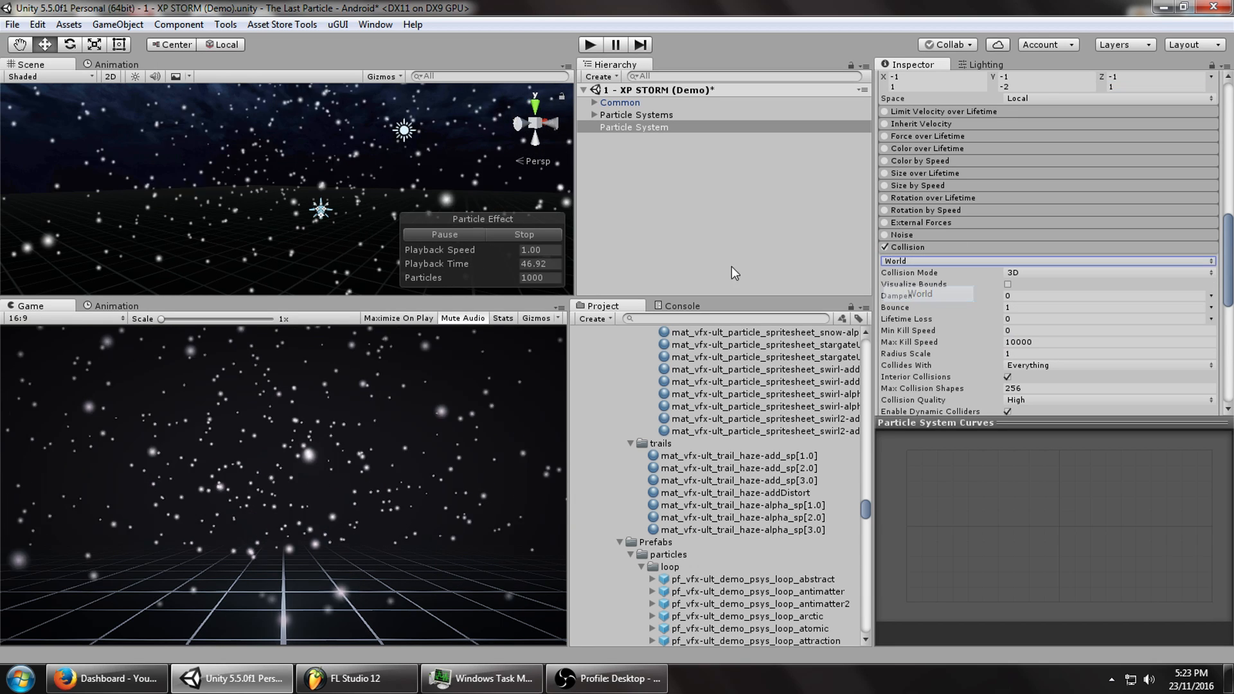
Set collision Bounce to 0, Dampen to 1 and Radius Scale to 0.5.
{"action": "left_click", "coordinate": [1014, 307]}
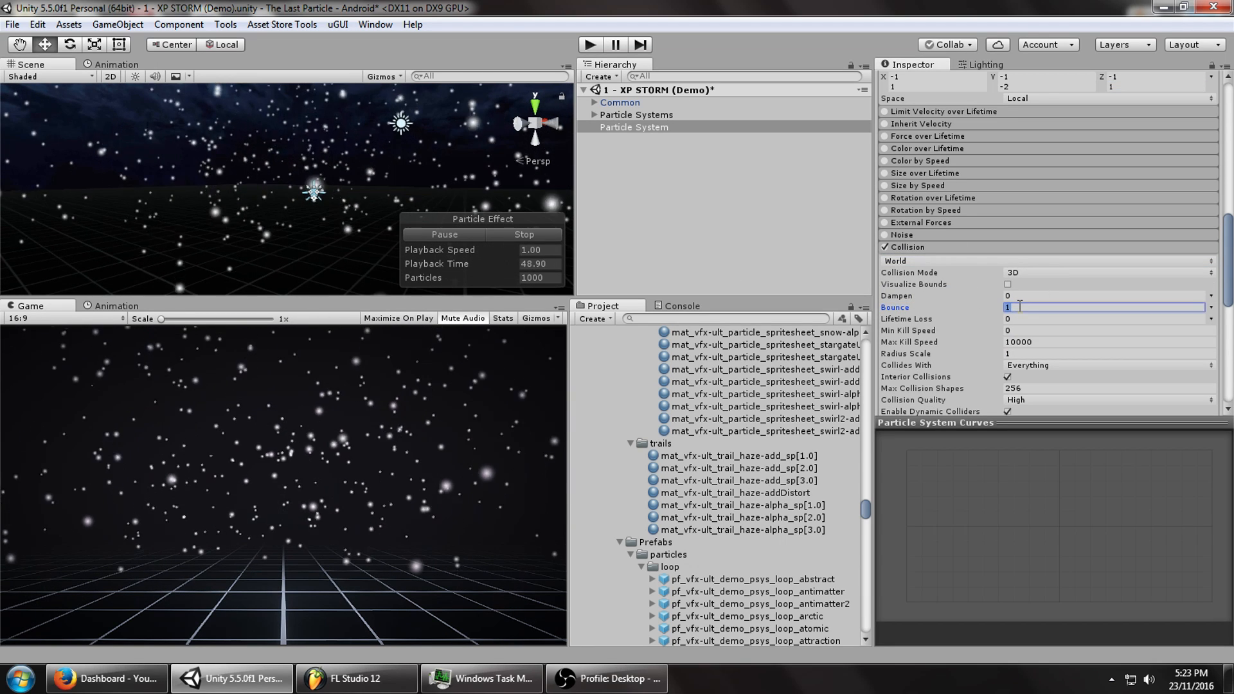
{"action": "type", "text": "0"}
{"action": "left_click", "coordinate": [1017, 297]}
{"action": "type", "text": "1"}
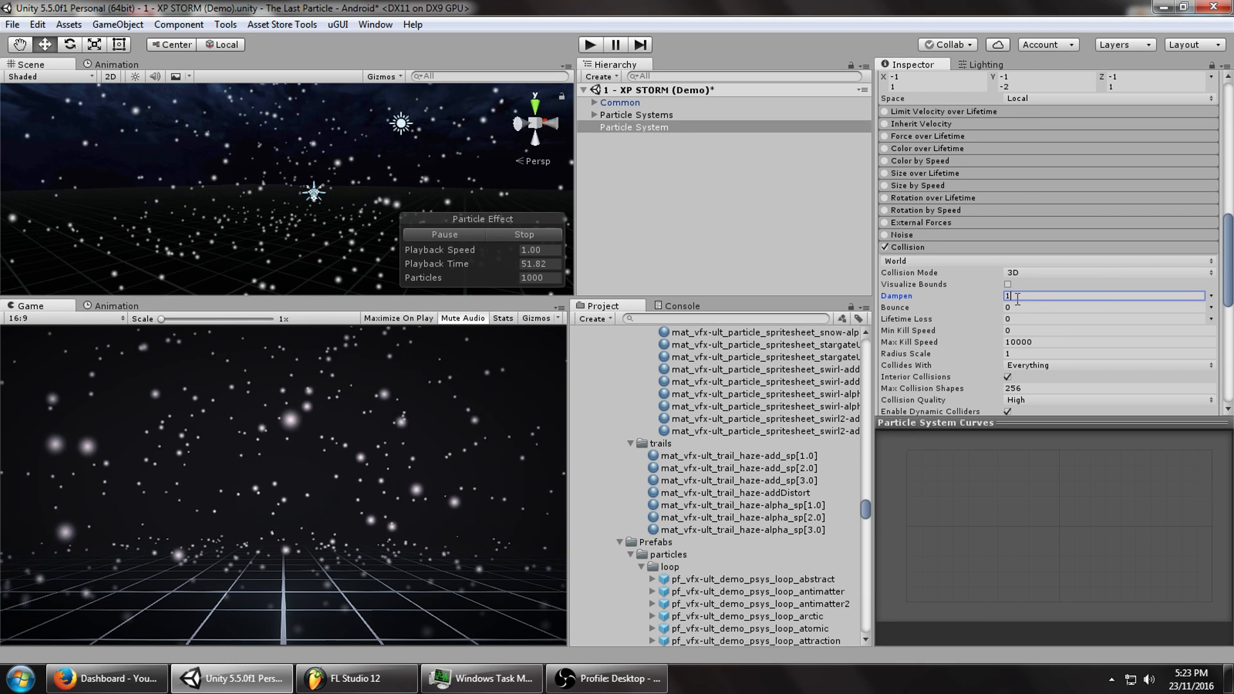
{"action": "left_click", "coordinate": [1012, 353]}
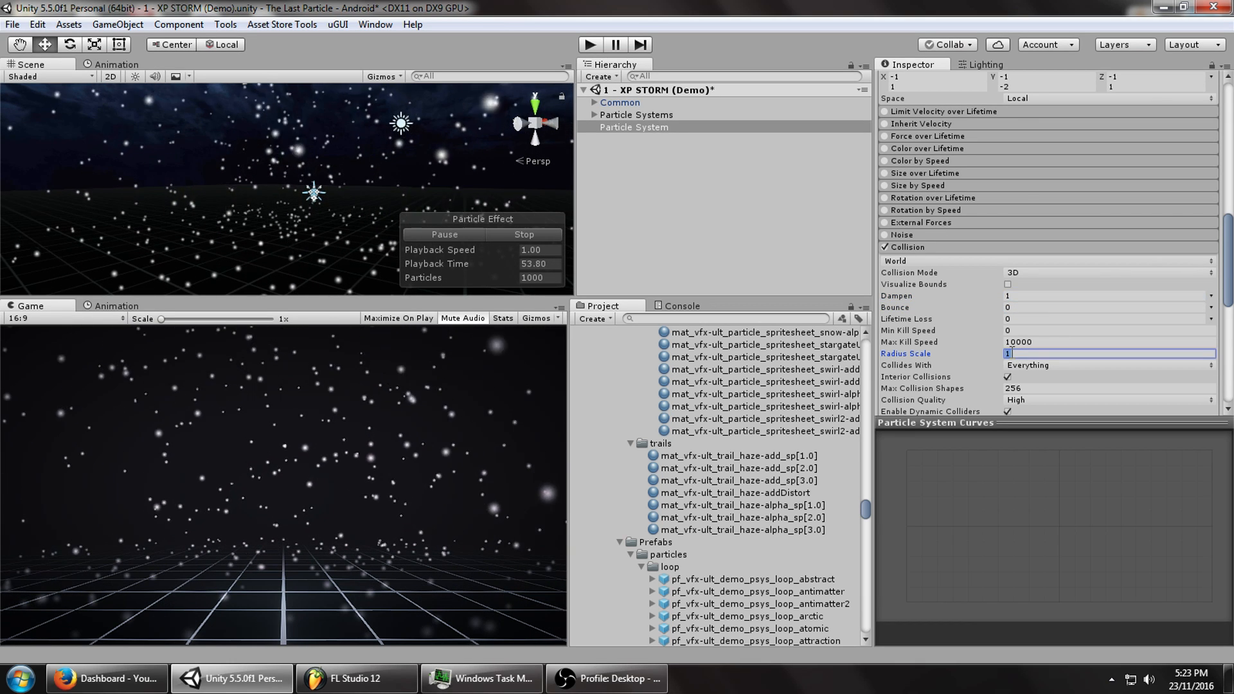
{"action": "key", "text": "BackSpace"}
{"action": "type", "text": ".5"}
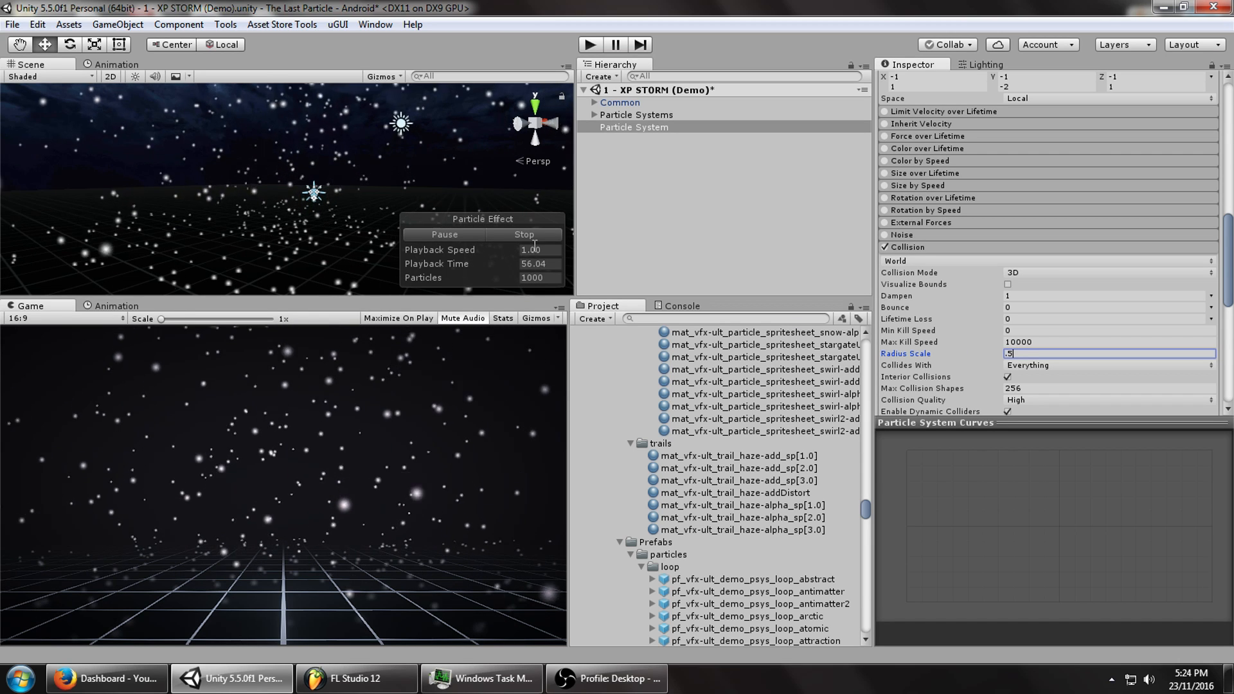
{"action": "middle_click_drag", "start_coordinate": [303, 249], "coordinate": [293, 224]}
{"action": "scroll", "coordinate": [1138, 255], "scroll_direction": "up", "scroll_amount": 5}
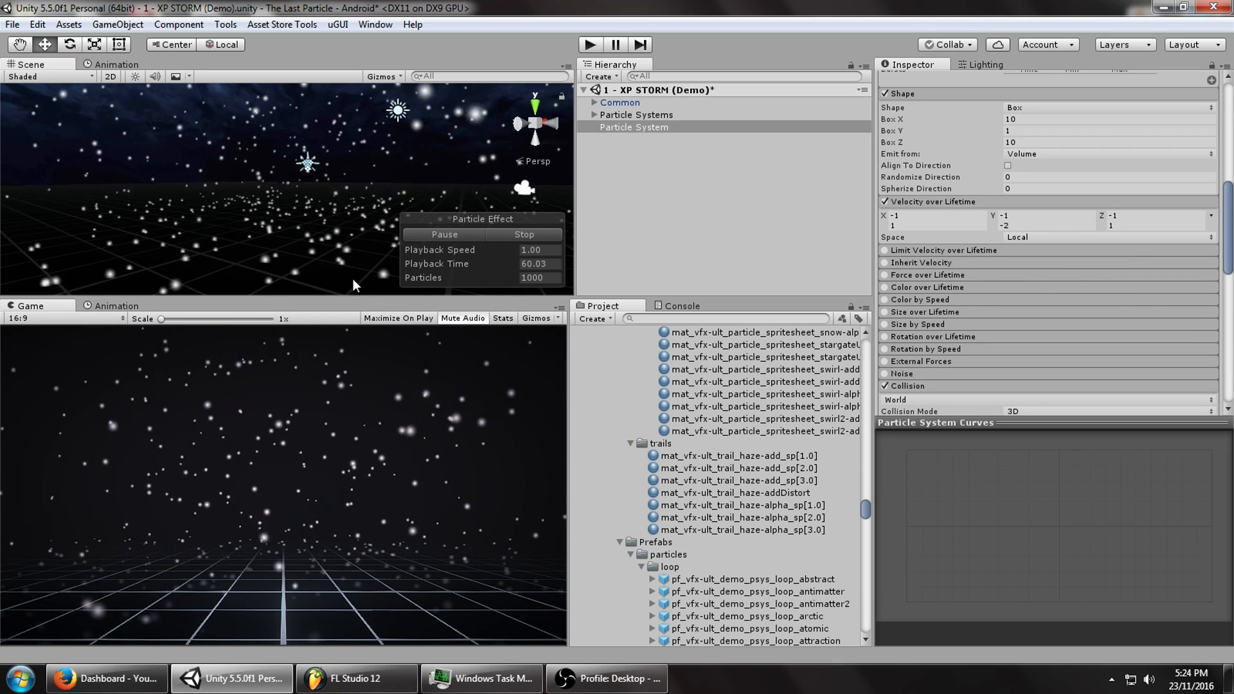
Turn on Color over Lifetime and add an alpha key near the gradient's end.
{"action": "left_click", "coordinate": [913, 288]}
{"action": "left_click", "coordinate": [1024, 302]}
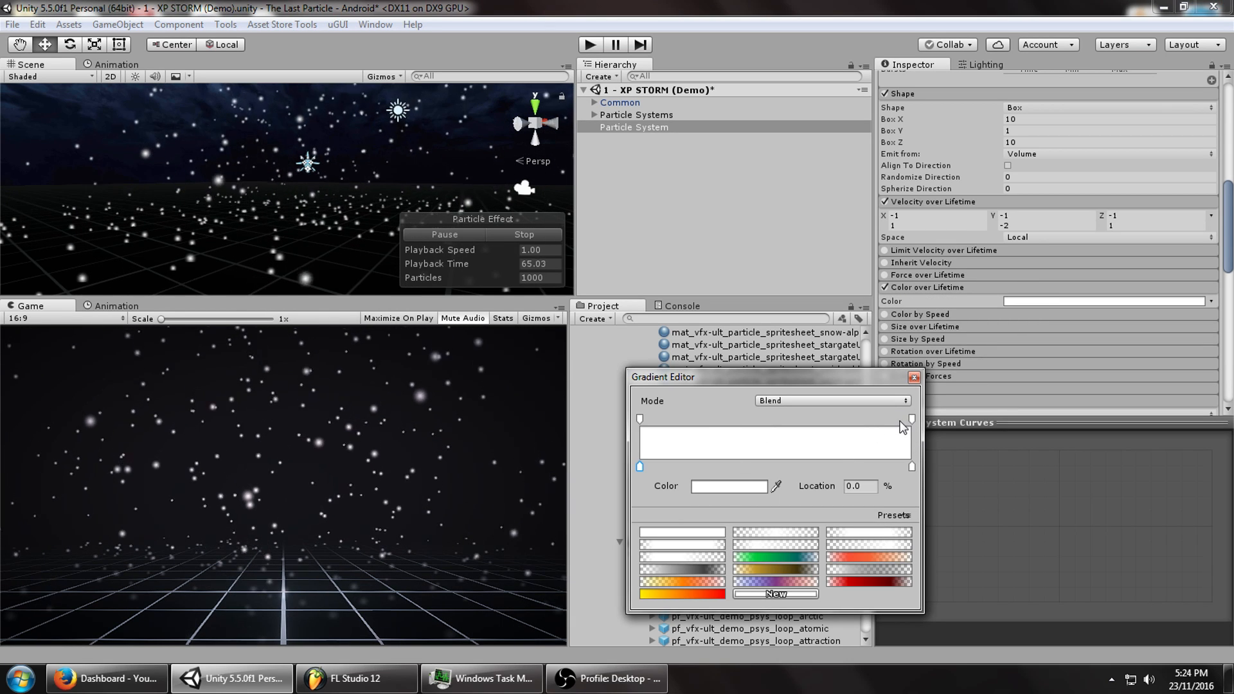
{"action": "left_click", "coordinate": [893, 419]}
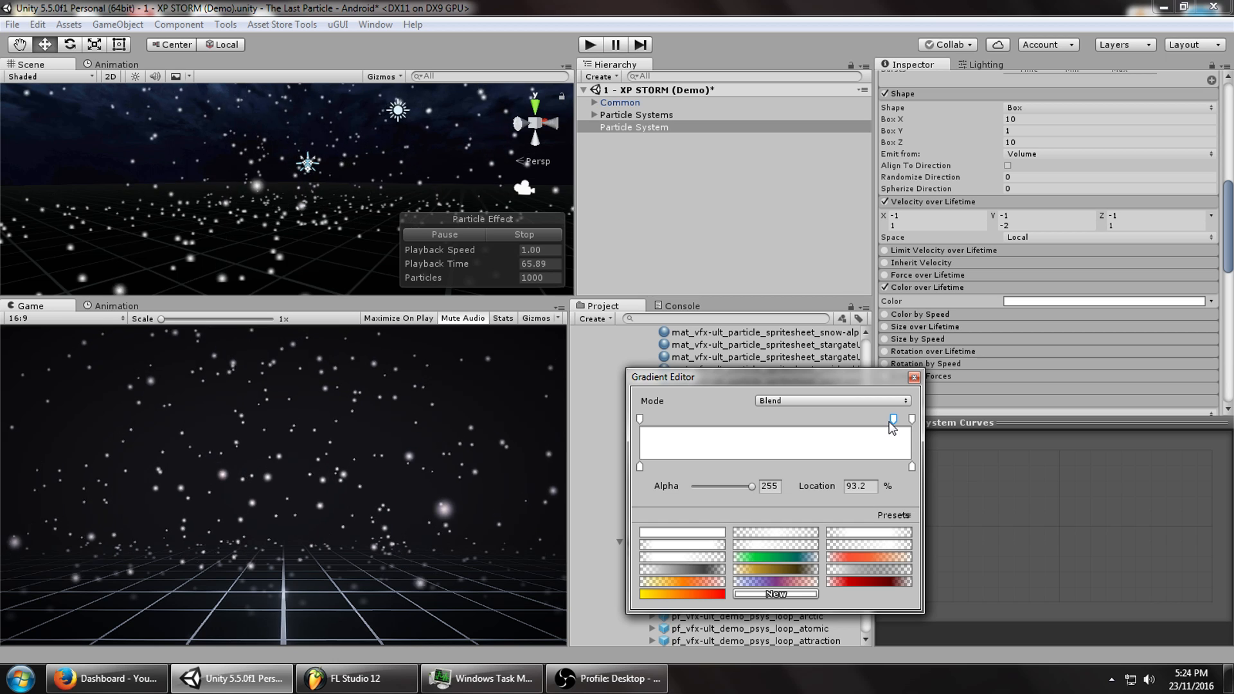
{"action": "left_click", "coordinate": [912, 419]}
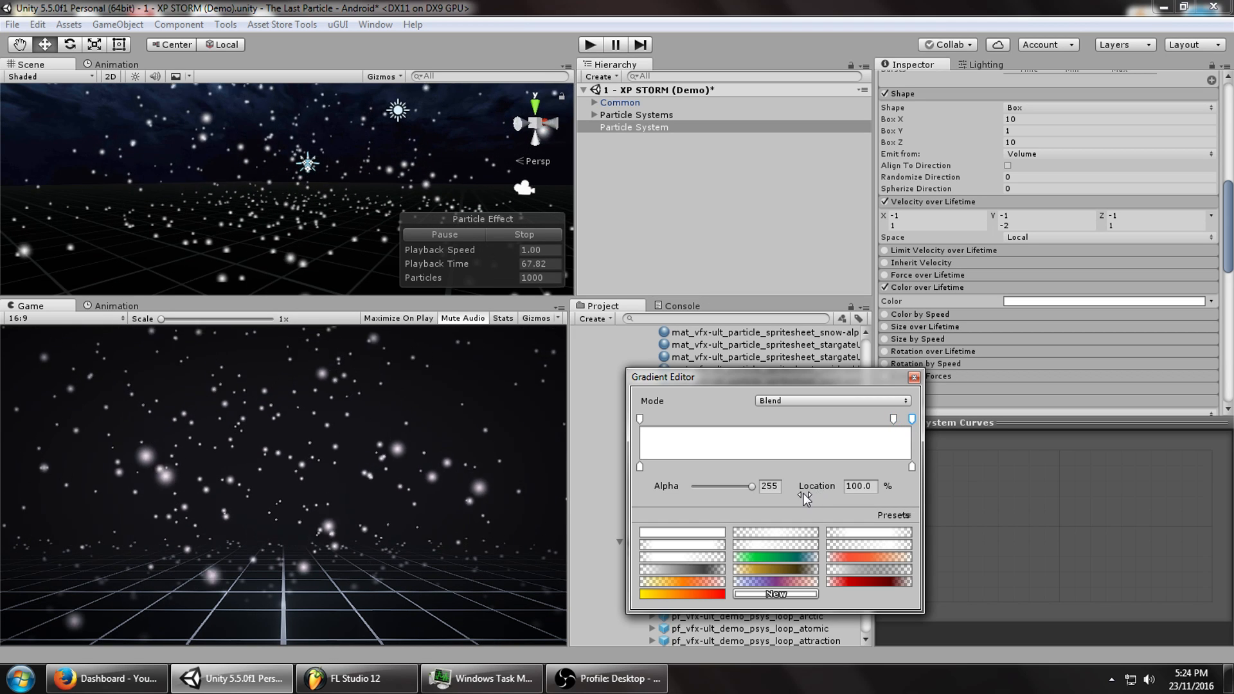
{"action": "left_click", "coordinate": [681, 490]}
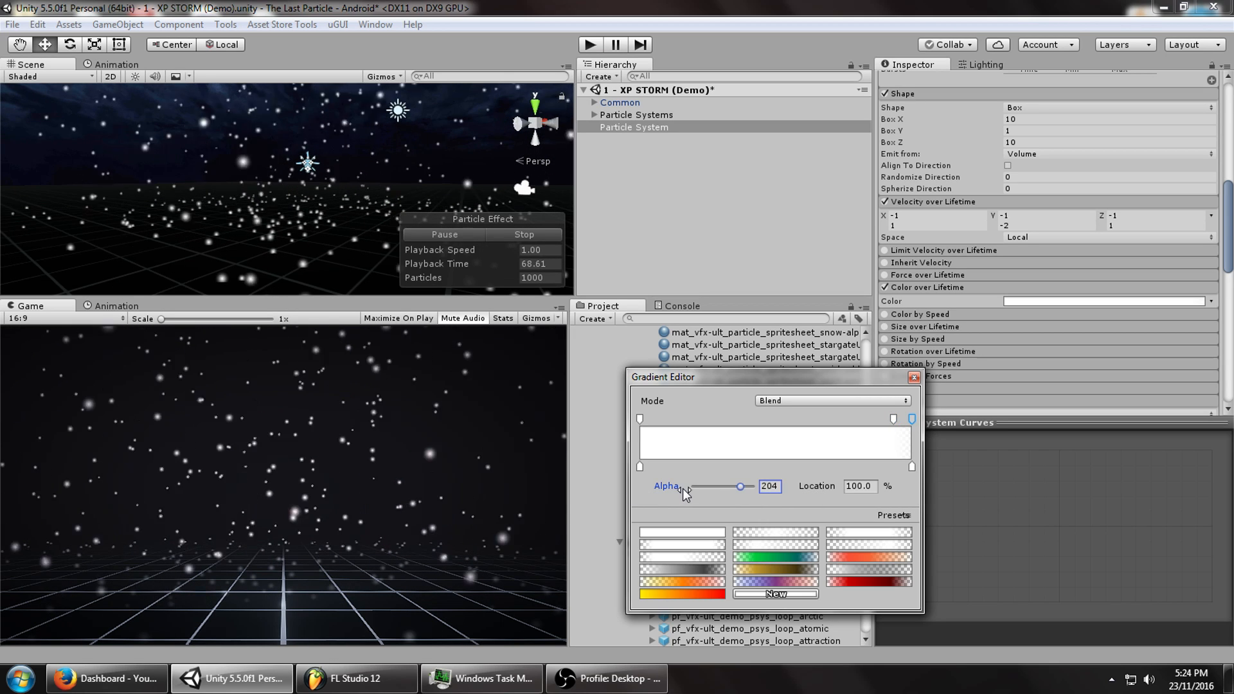
{"action": "left_click", "coordinate": [507, 238]}
{"action": "left_click", "coordinate": [526, 234]}
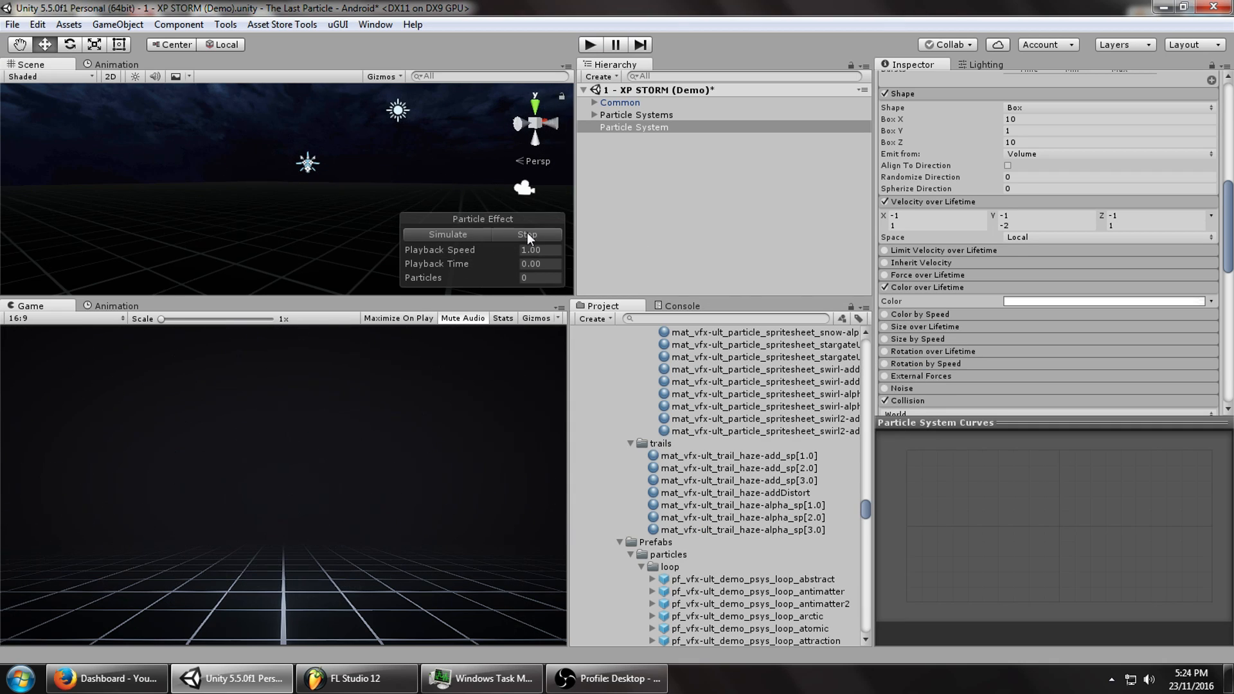
Set the gradient's final alpha key to 0 so particles fade out.
{"action": "left_click", "coordinate": [1080, 302]}
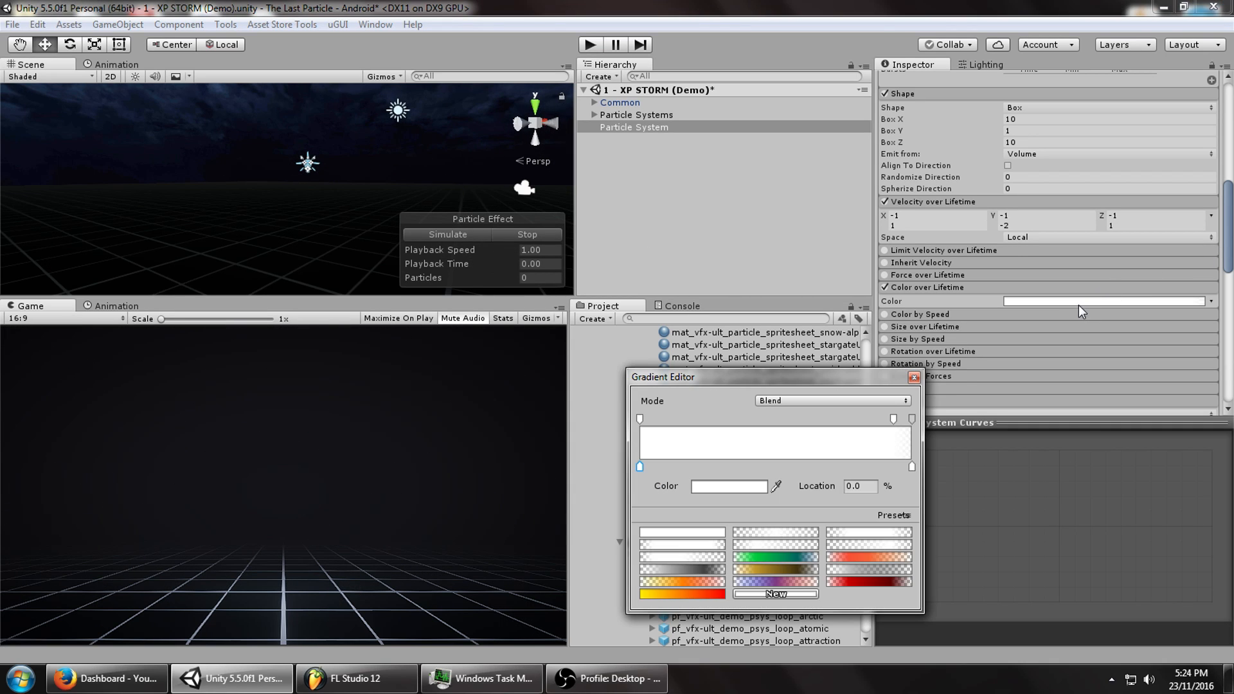
{"action": "left_click", "coordinate": [760, 487]}
{"action": "left_click", "coordinate": [1012, 330]}
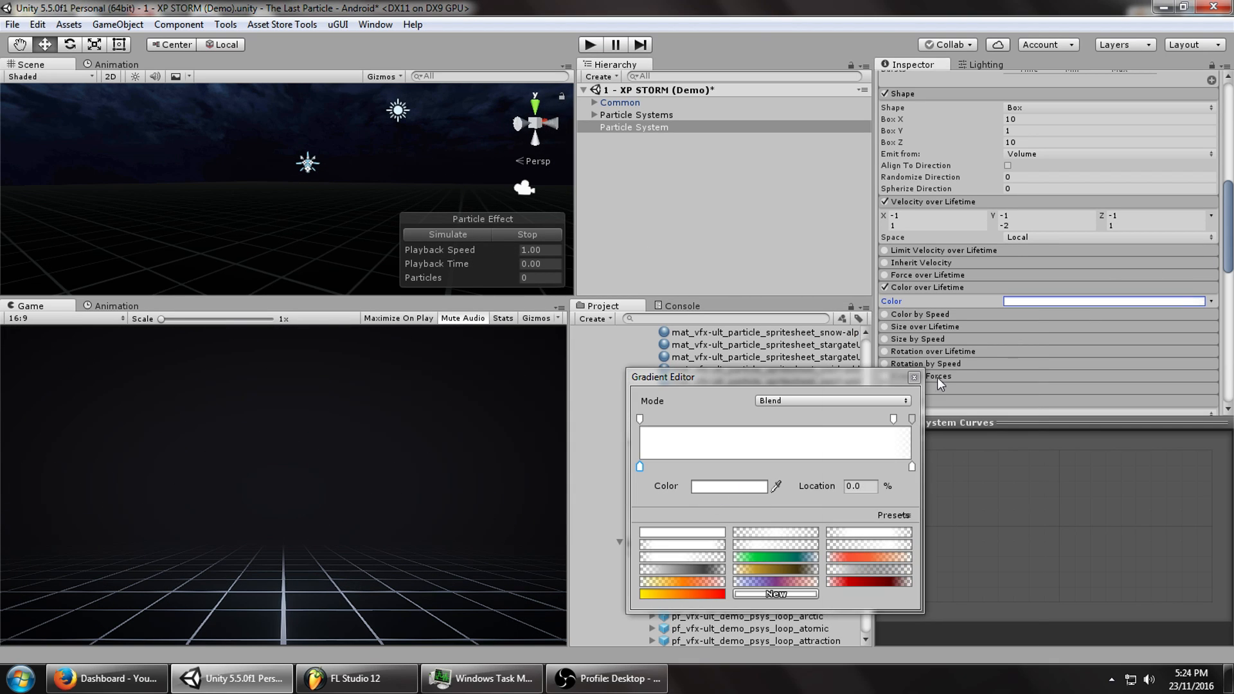
{"action": "left_click", "coordinate": [911, 419]}
{"action": "left_click", "coordinate": [740, 486]}
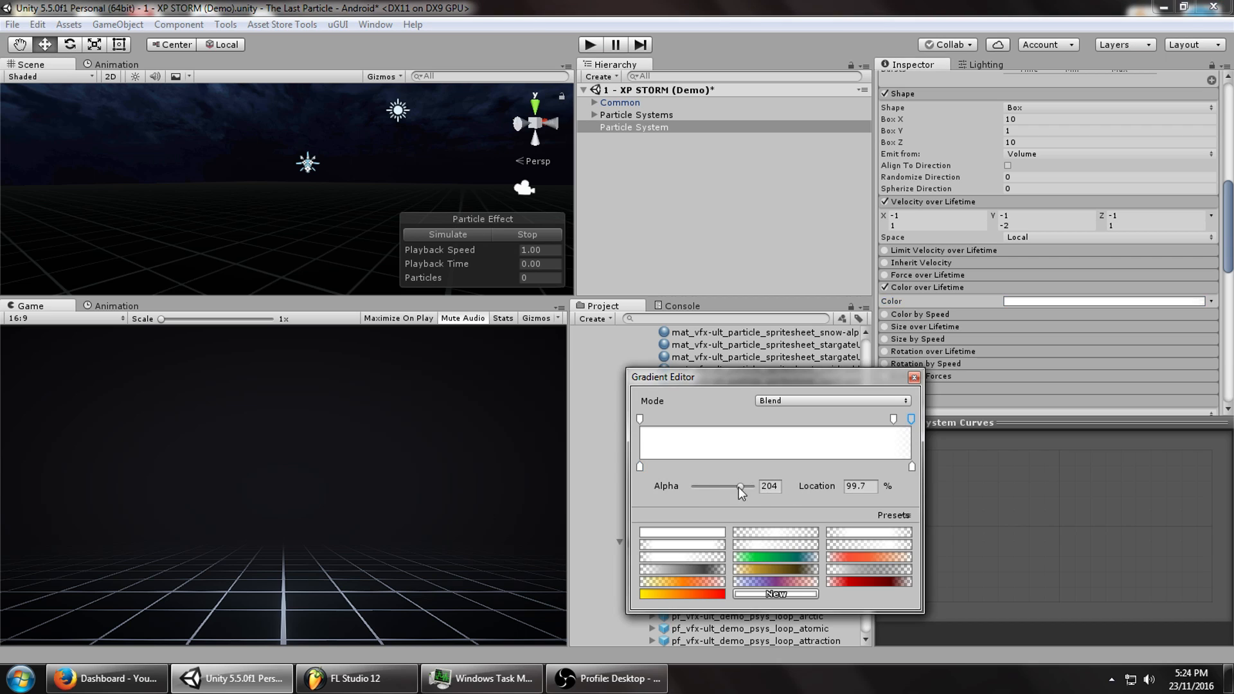
{"action": "left_click", "coordinate": [512, 234]}
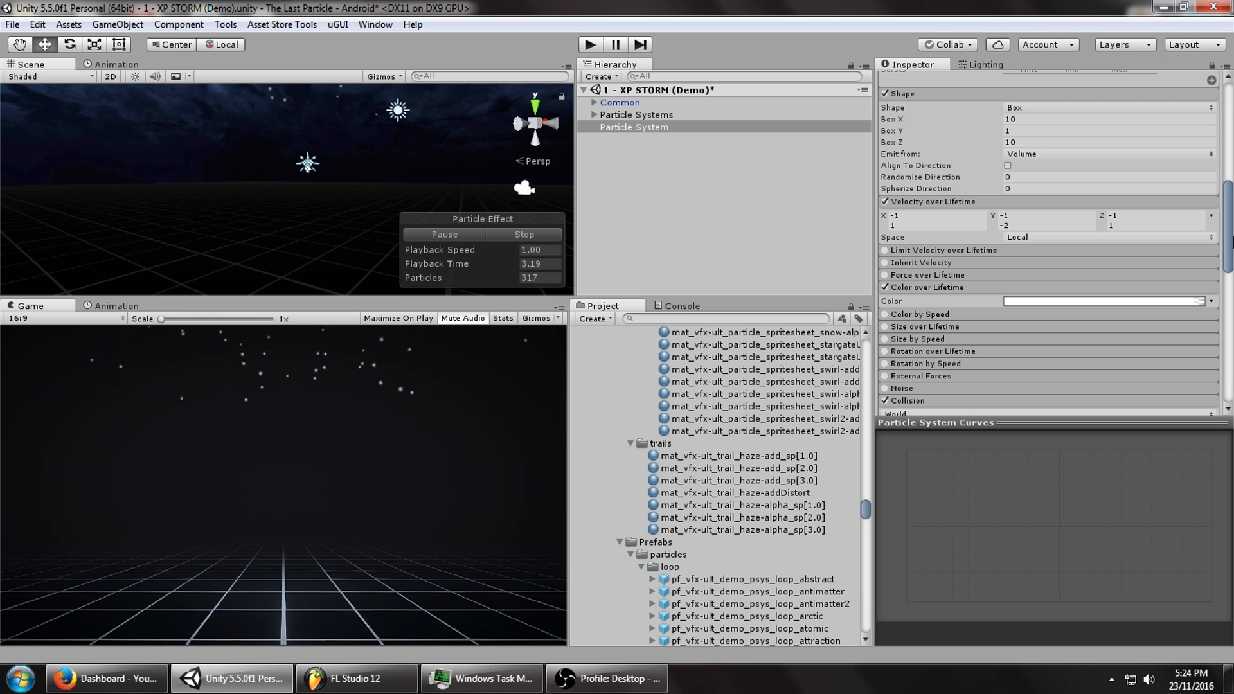
Tick Prewarm in the main Particle System module and check the result in the scene.
{"action": "scroll", "coordinate": [1026, 184], "scroll_direction": "up", "scroll_amount": 10}
{"action": "left_click", "coordinate": [1008, 162]}
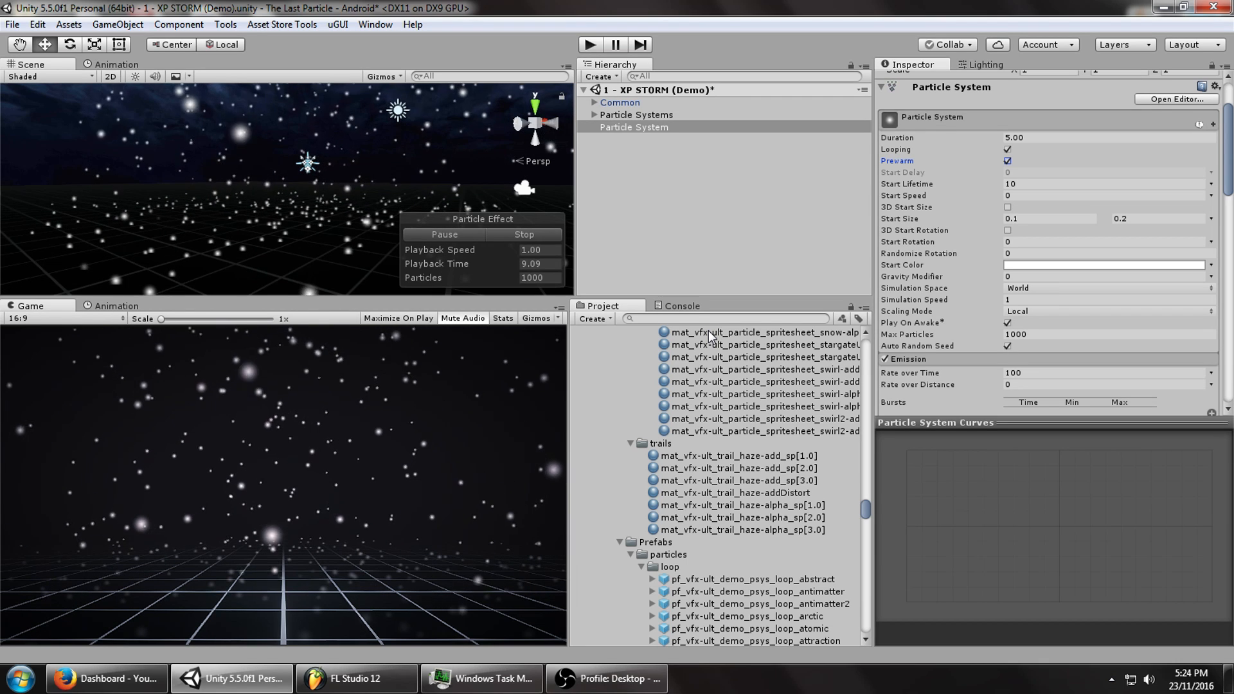
{"action": "left_click_drag", "start_coordinate": [212, 162], "coordinate": [312, 196], "text": "alt"}
{"action": "middle_click_drag", "start_coordinate": [303, 199], "coordinate": [280, 213]}
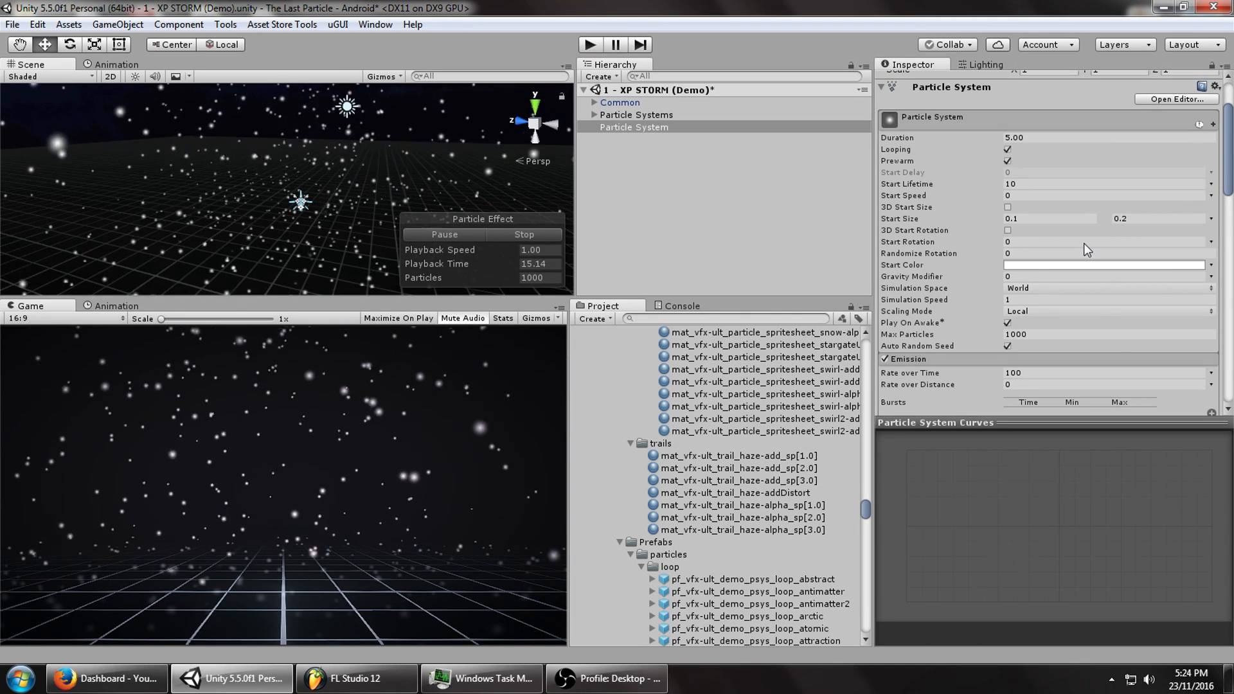
{"action": "left_click_drag", "start_coordinate": [1228, 171], "coordinate": [1227, 327]}
{"action": "scroll", "coordinate": [1154, 212], "scroll_direction": "down", "scroll_amount": 5}
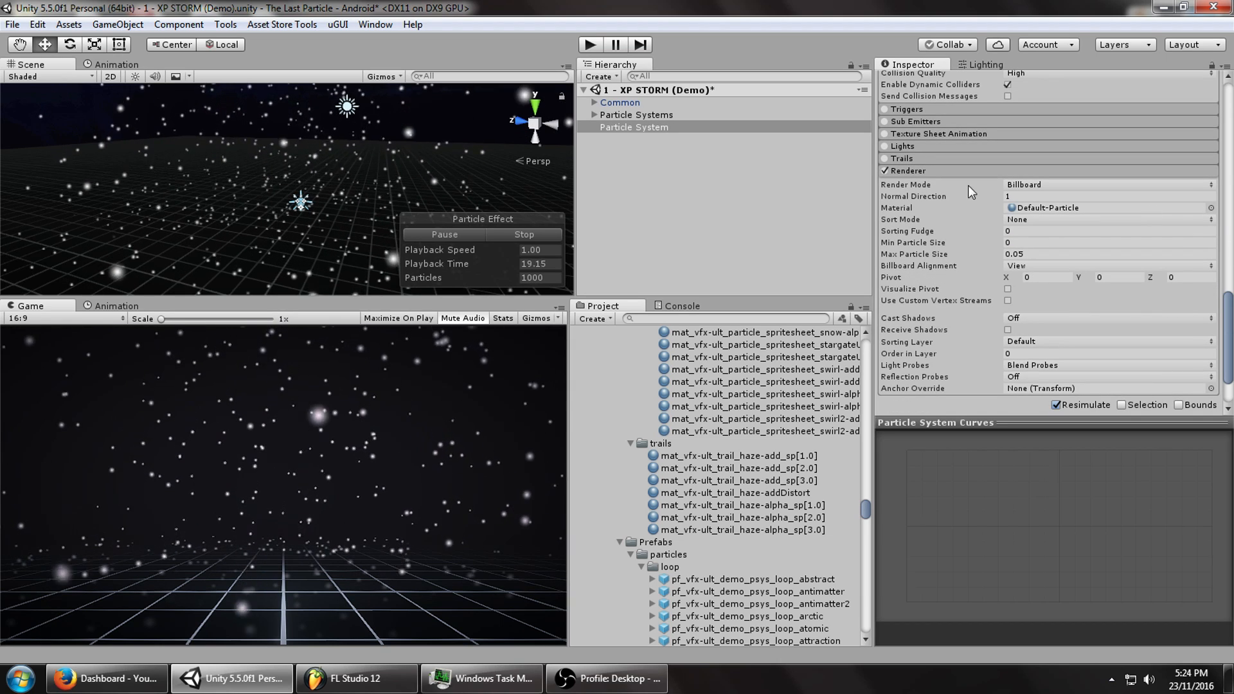
Enable Texture Sheet Animation and assign the mat_vfx-ult_particle_spritesheet_snow-alpha_sp[1.0] material.
{"action": "left_click", "coordinate": [916, 136]}
{"action": "left_click", "coordinate": [917, 136]}
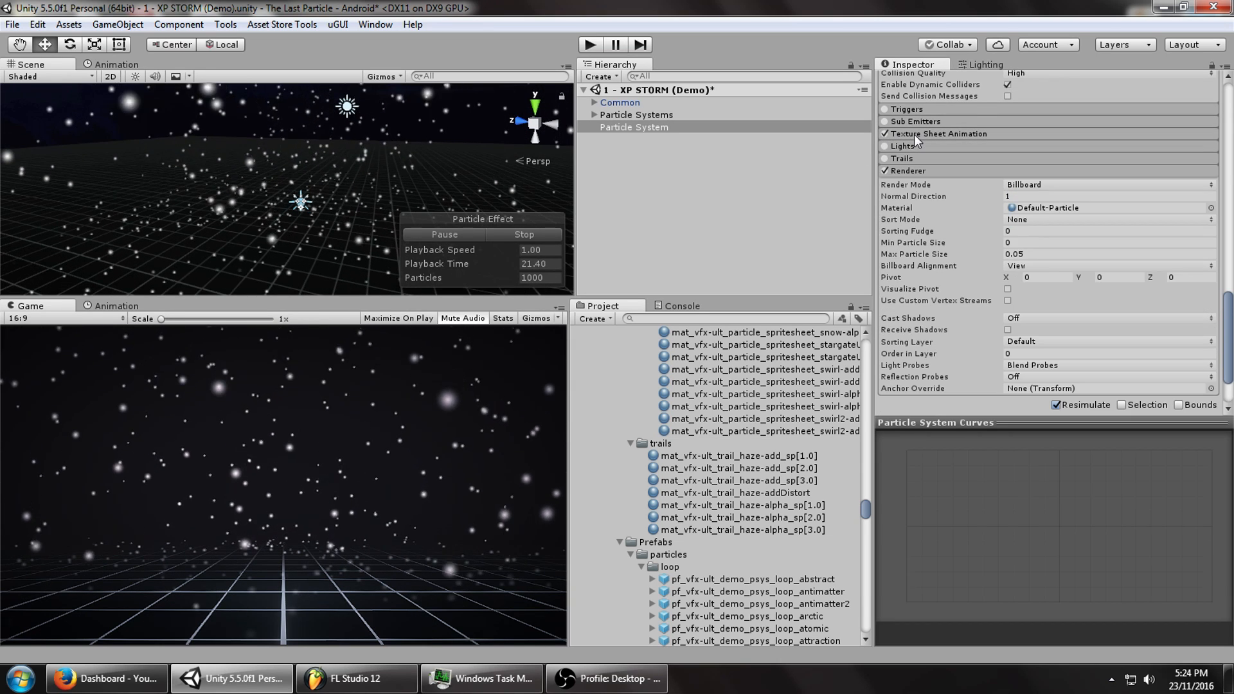
{"action": "left_click", "coordinate": [1211, 207]}
{"action": "type", "text": "snow"}
{"action": "left_click", "coordinate": [814, 268]}
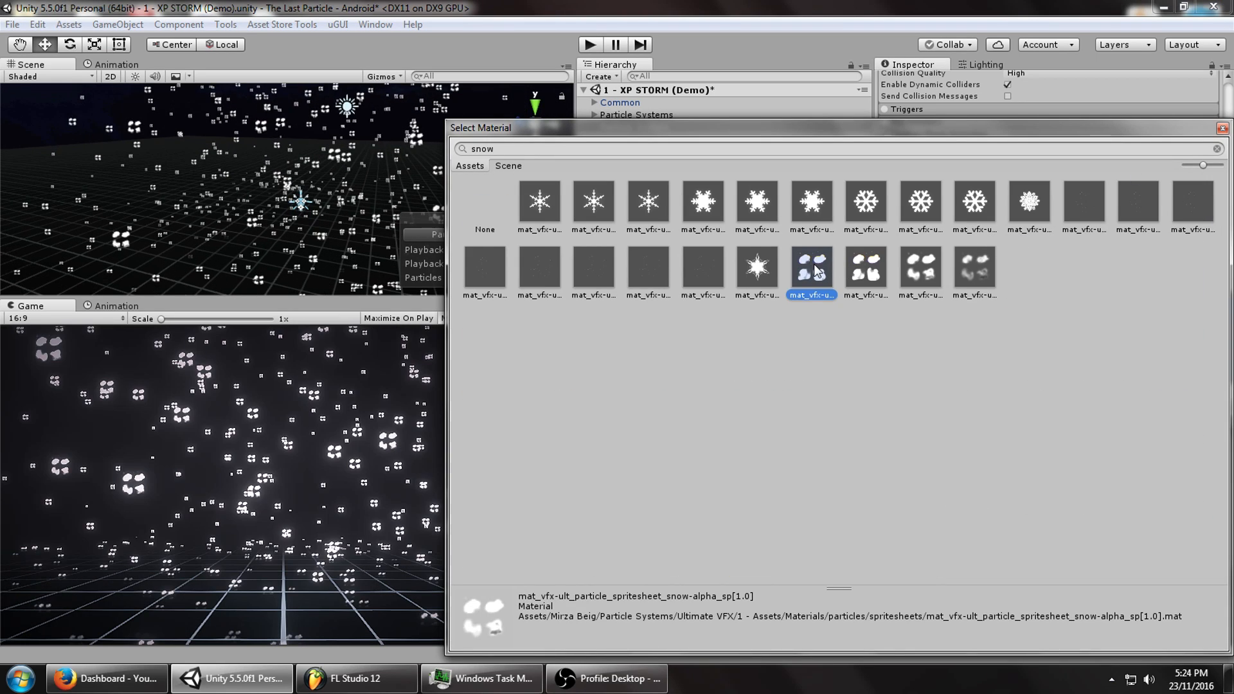
{"action": "double_click", "coordinate": [797, 270]}
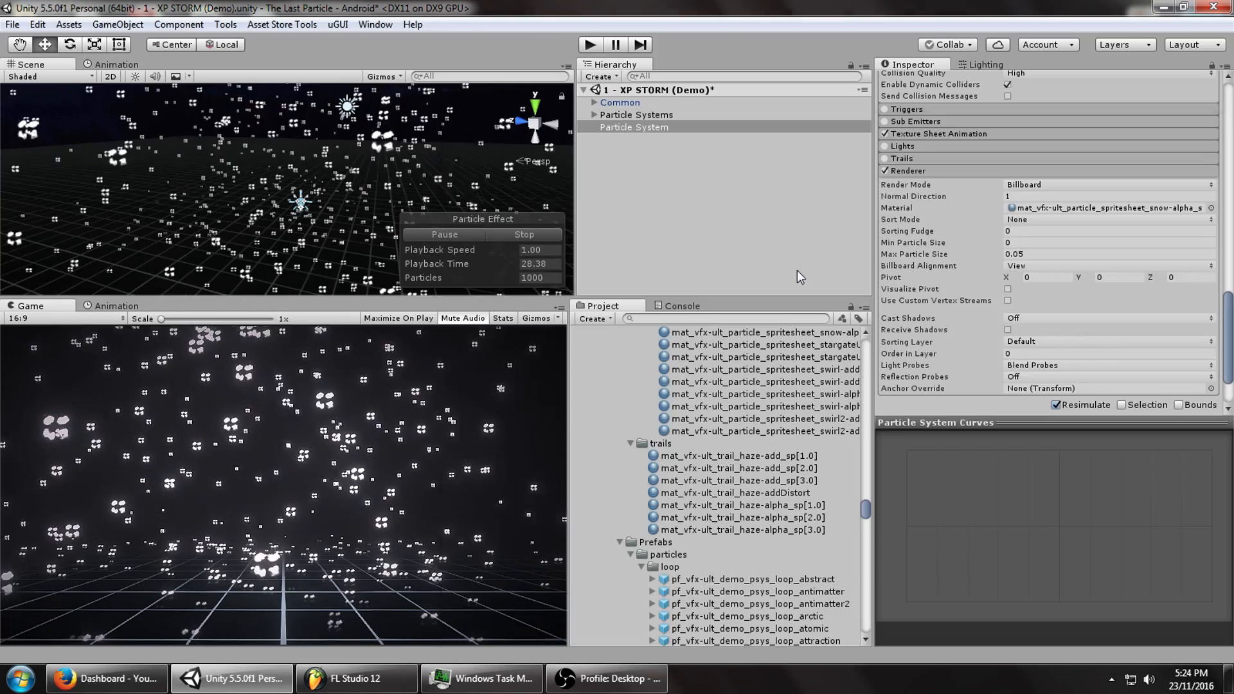
{"action": "left_click", "coordinate": [910, 135]}
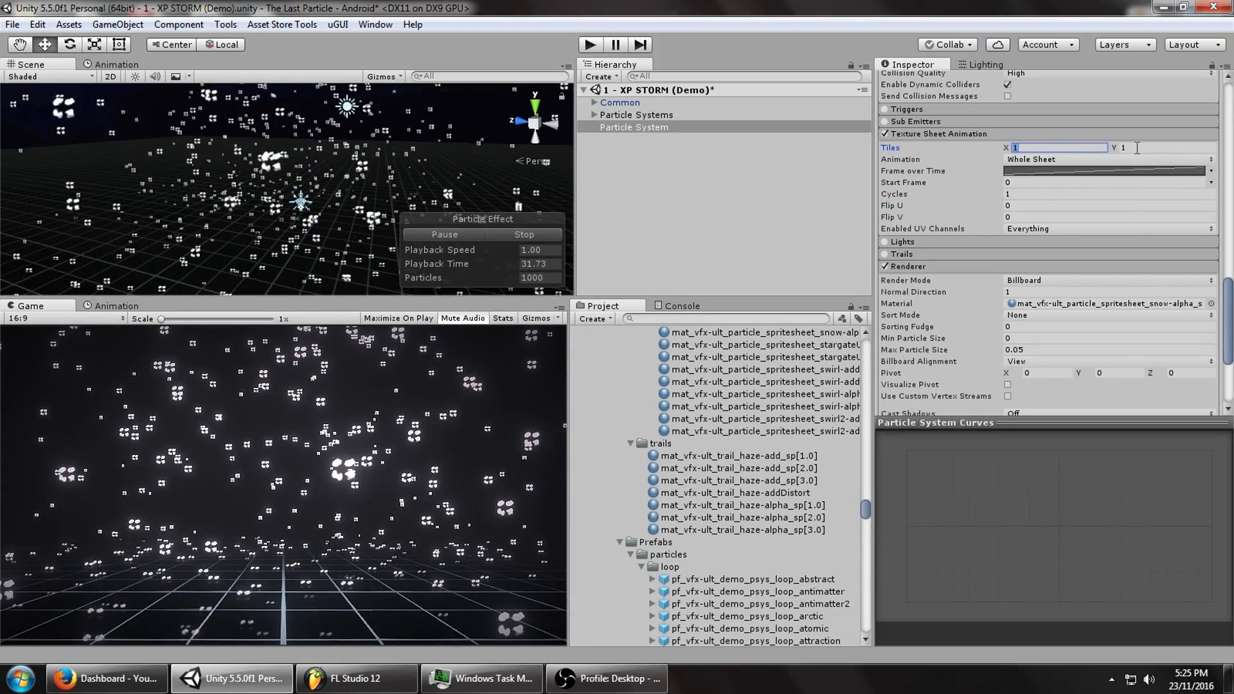
Set the texture sheet to 2×2 tiles with Frame over Time random between 0 and 3.
{"action": "type", "text": "2"}
{"action": "left_click", "coordinate": [1138, 147]}
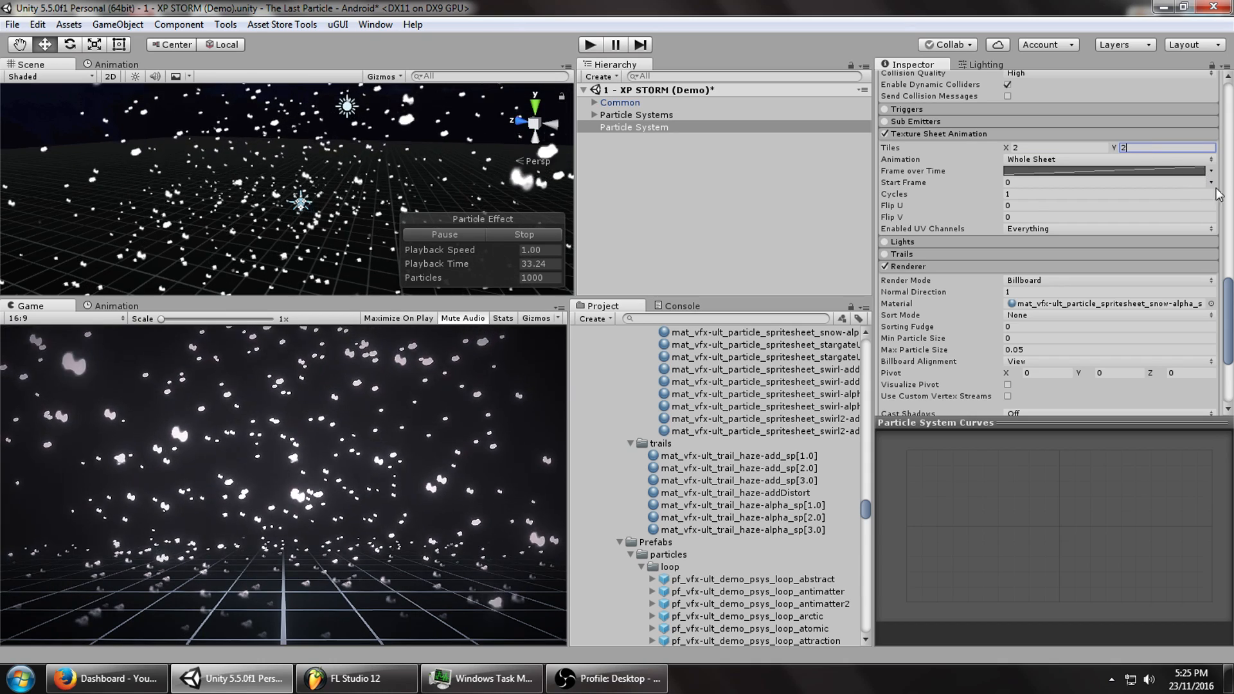
{"action": "left_click", "coordinate": [1212, 171]}
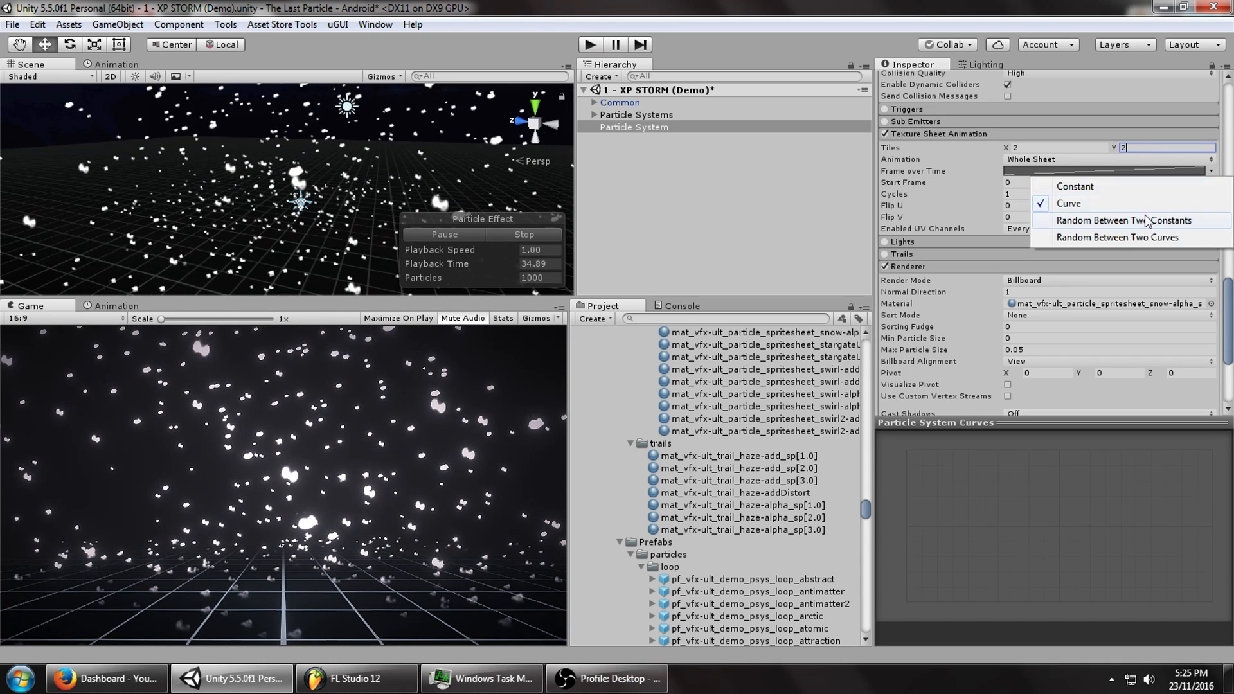
{"action": "left_click", "coordinate": [1061, 223]}
{"action": "left_click", "coordinate": [1068, 172]}
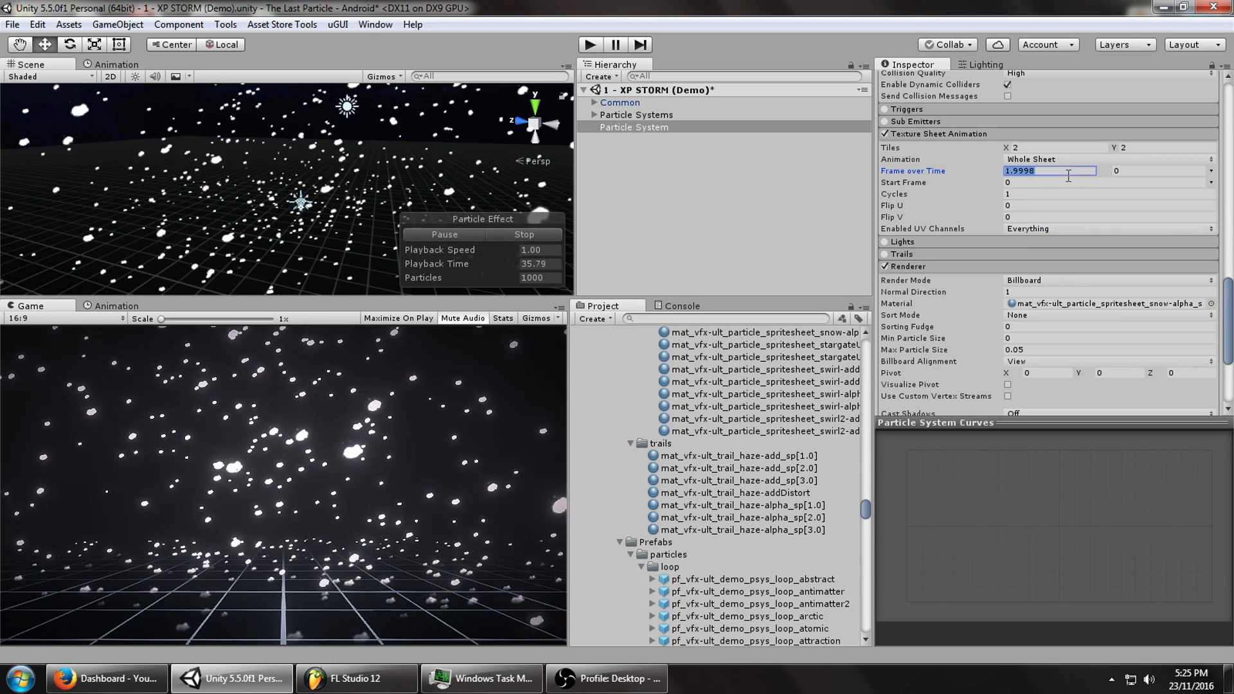
{"action": "type", "text": "0"}
{"action": "left_click", "coordinate": [1145, 172]}
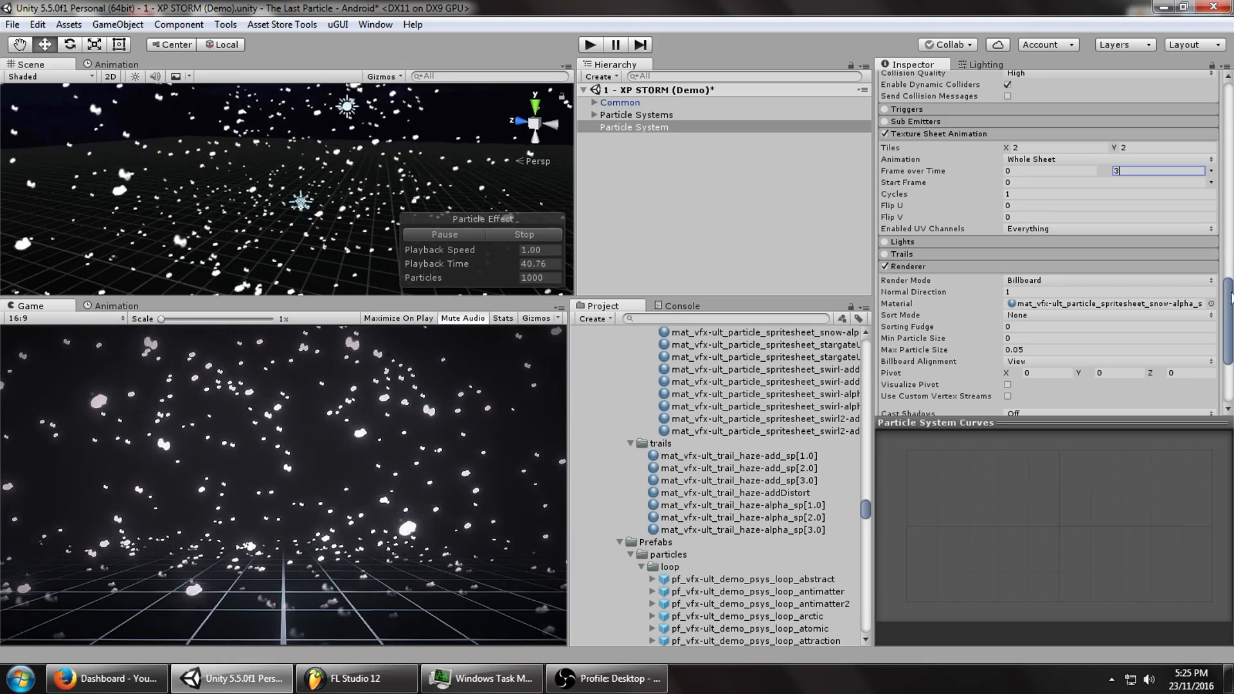
Set Start Size to random between 0.05 and 0.1.
{"action": "left_click_drag", "start_coordinate": [1233, 297], "coordinate": [1233, 85]}
{"action": "left_click", "coordinate": [1035, 305]}
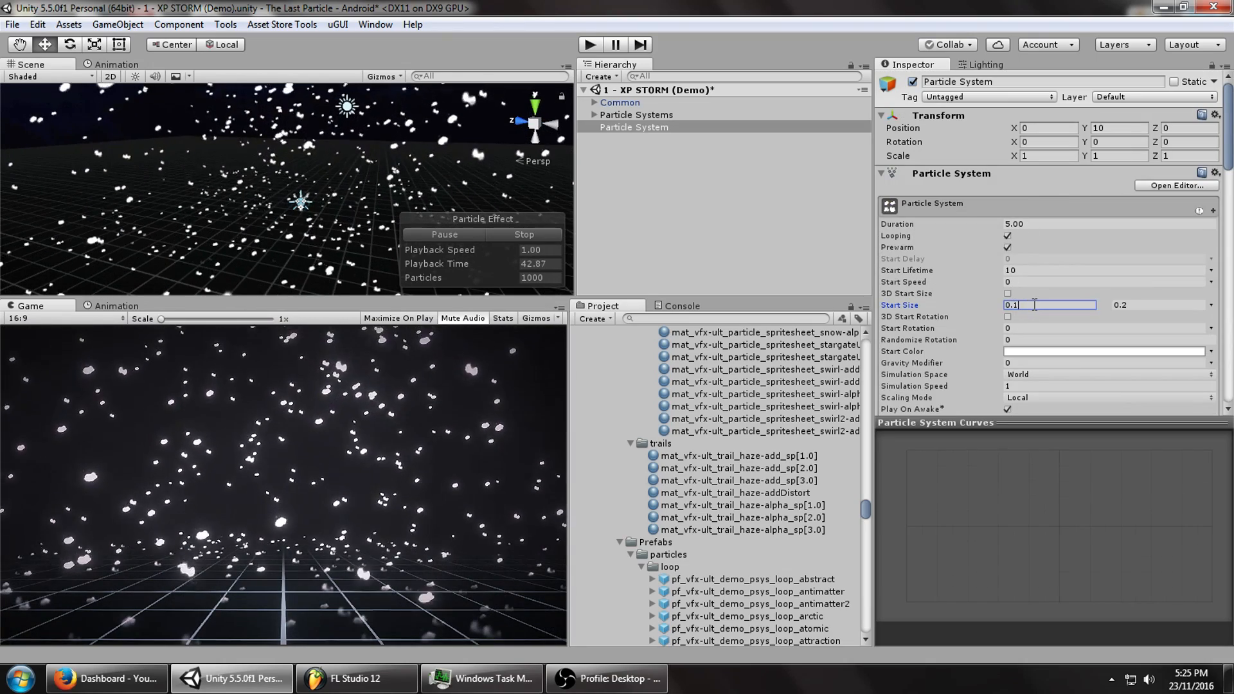
{"action": "key", "text": "BackSpace"}
{"action": "type", "text": "05"}
{"action": "left_click", "coordinate": [1142, 305]}
{"action": "type", "text": "/"}
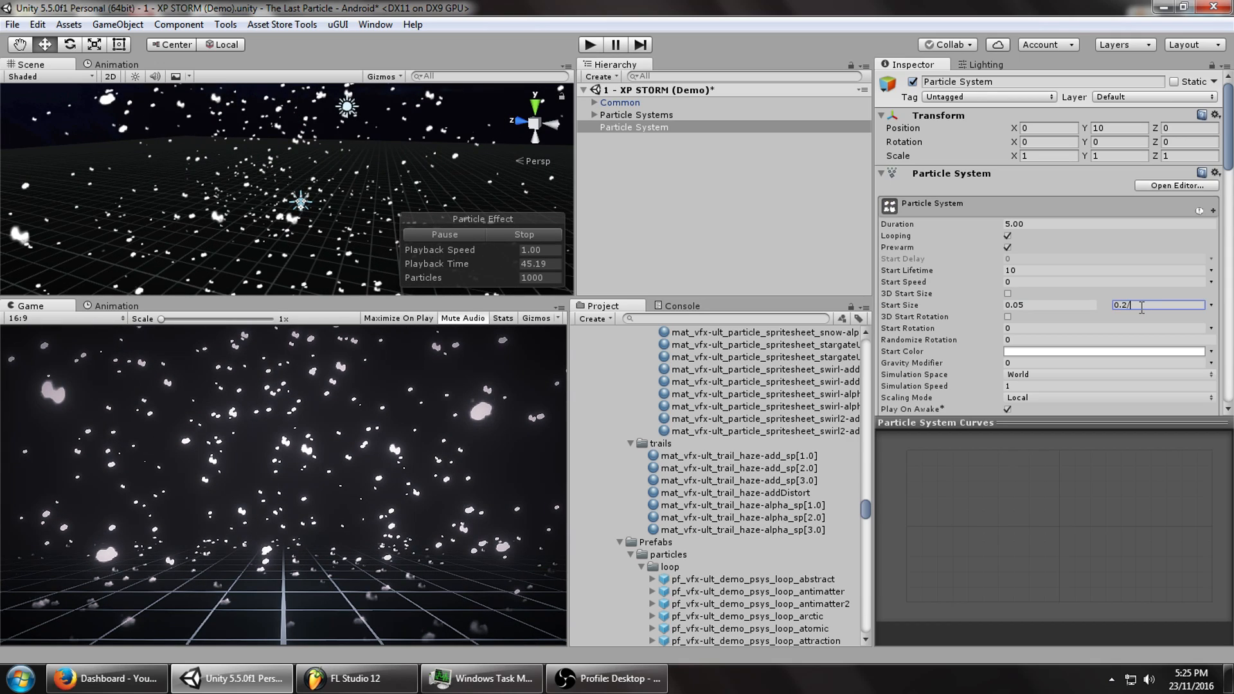
{"action": "type", "text": "2"}
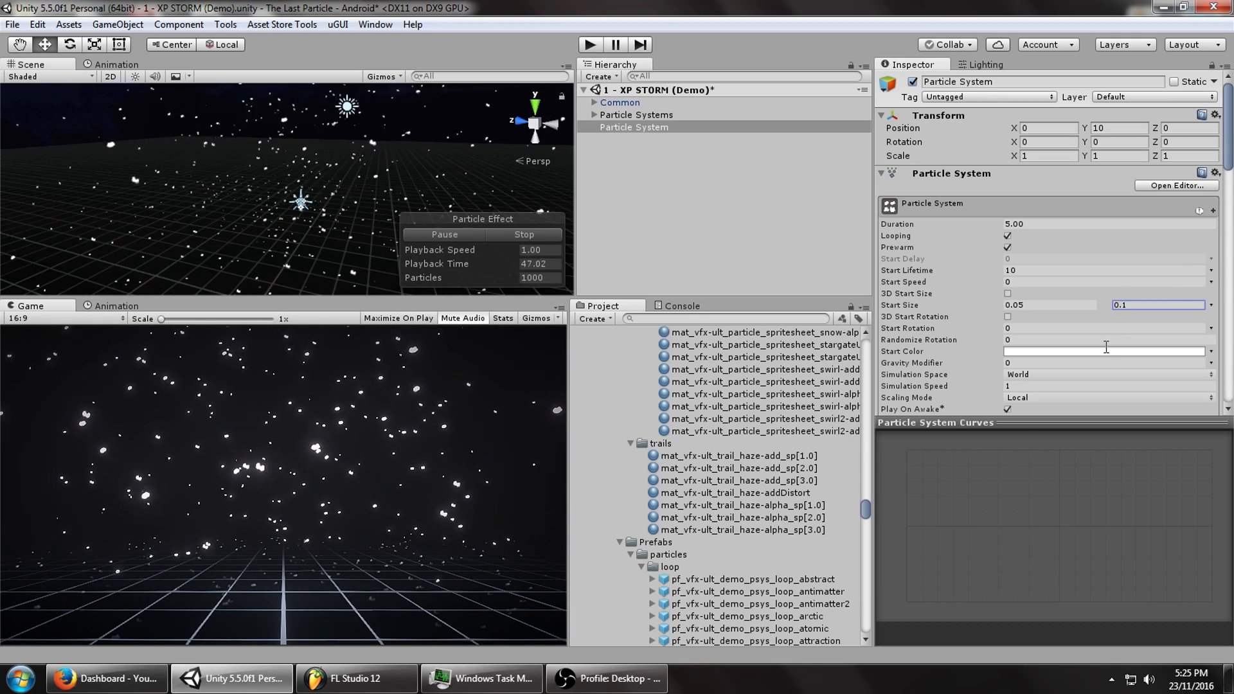
{"action": "left_click", "coordinate": [1106, 351]}
{"action": "left_click", "coordinate": [996, 592]}
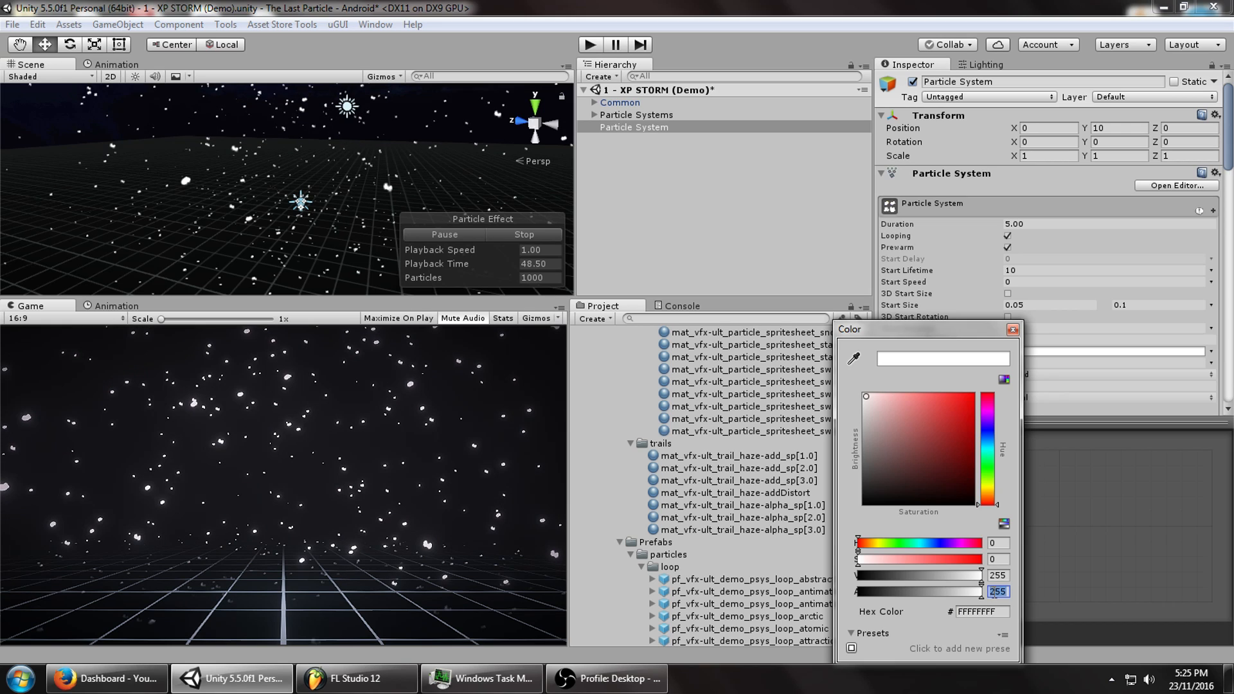
{"action": "type", "text": "128"}
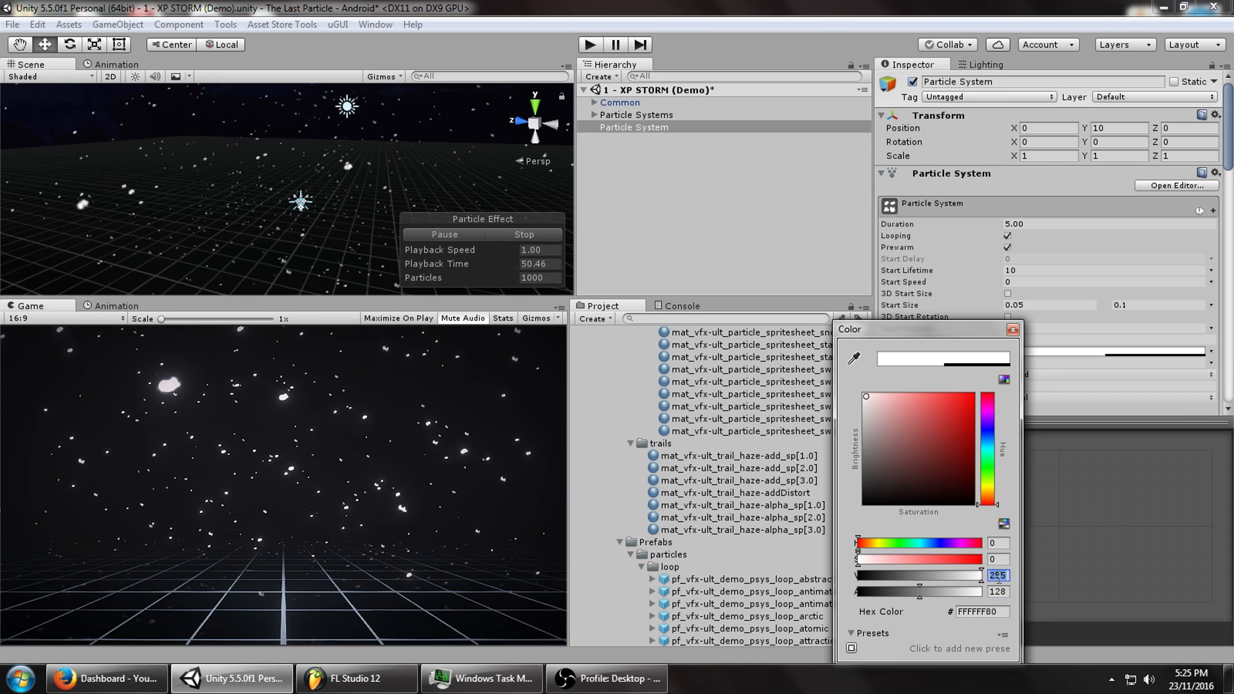
{"action": "type", "text": "128"}
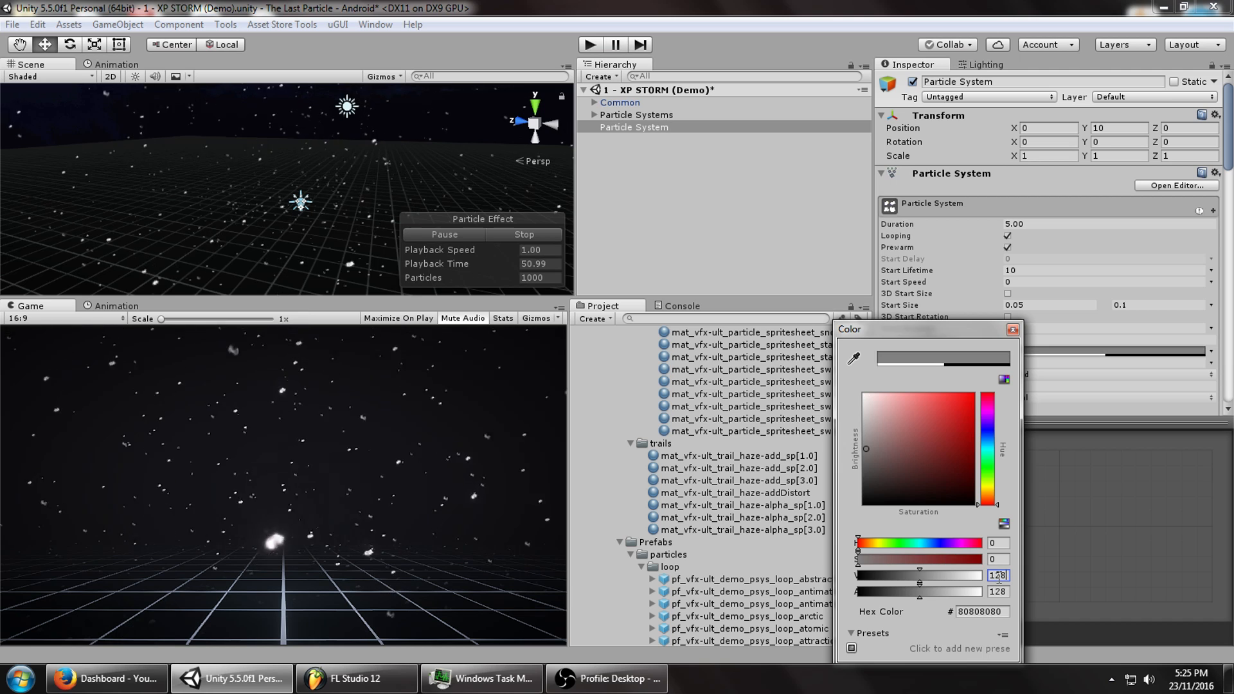
{"action": "left_click", "coordinate": [1013, 330]}
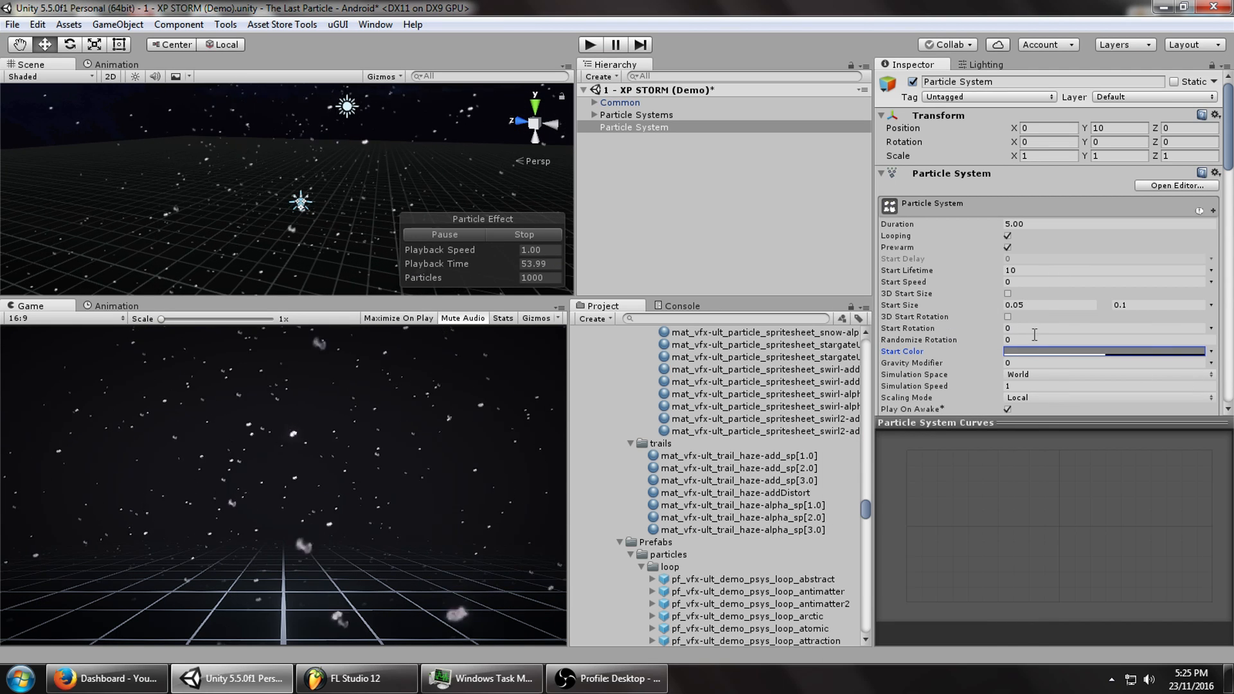
{"action": "left_click", "coordinate": [1211, 328]}
Set Start Rotation to Random Between Two Constants, restart the effect, and enable 3D Start Rotation.
{"action": "left_click", "coordinate": [1106, 374]}
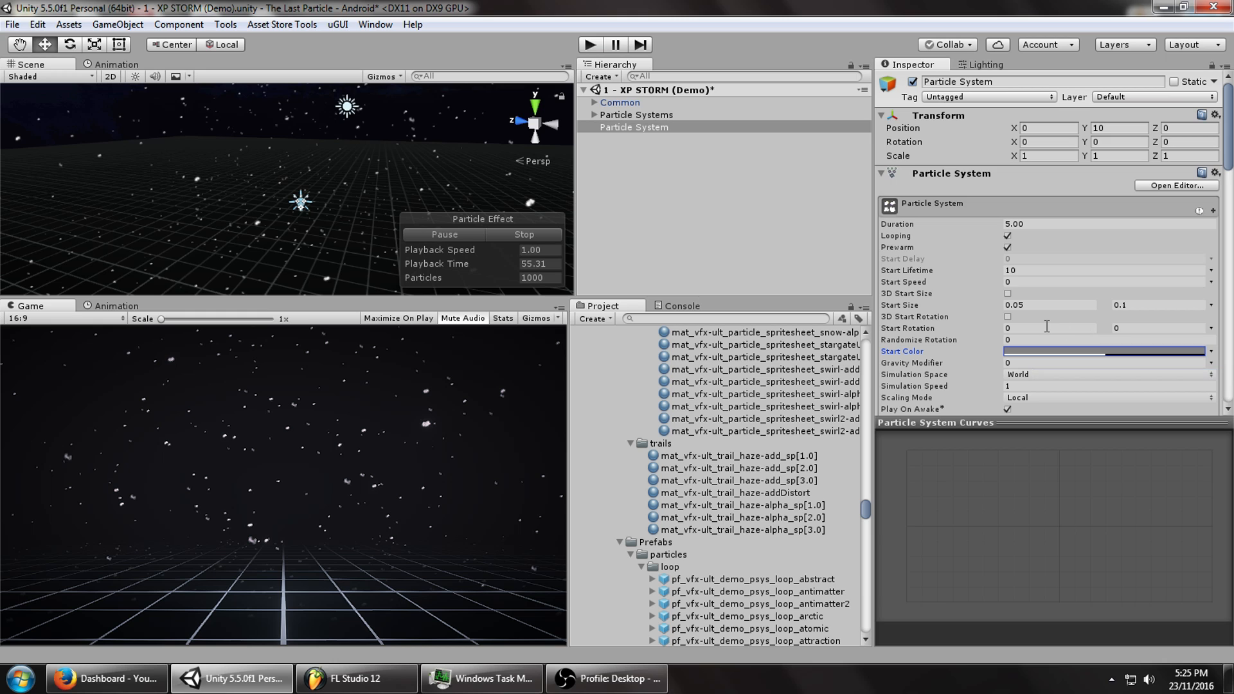
{"action": "left_click", "coordinate": [524, 234]}
{"action": "left_click", "coordinate": [464, 235]}
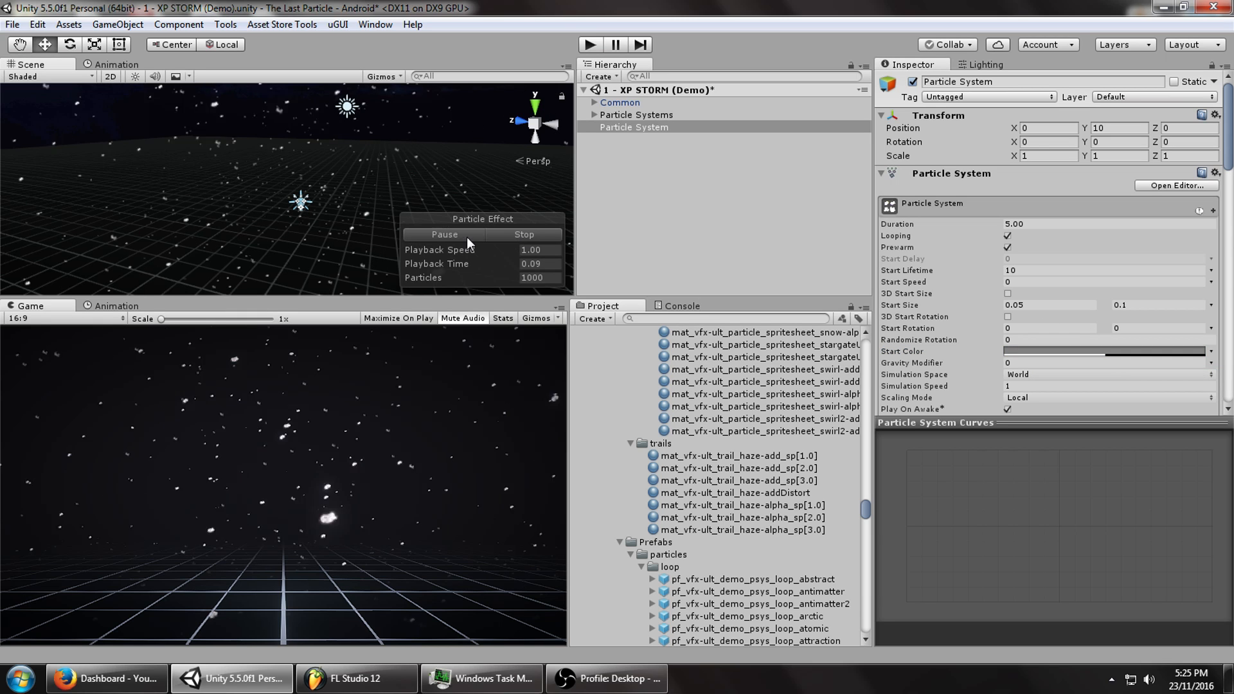
{"action": "left_click", "coordinate": [1007, 316]}
Enter start rotation X -15, Y -15 and Z from -360 to 360.
{"action": "left_click", "coordinate": [966, 329]}
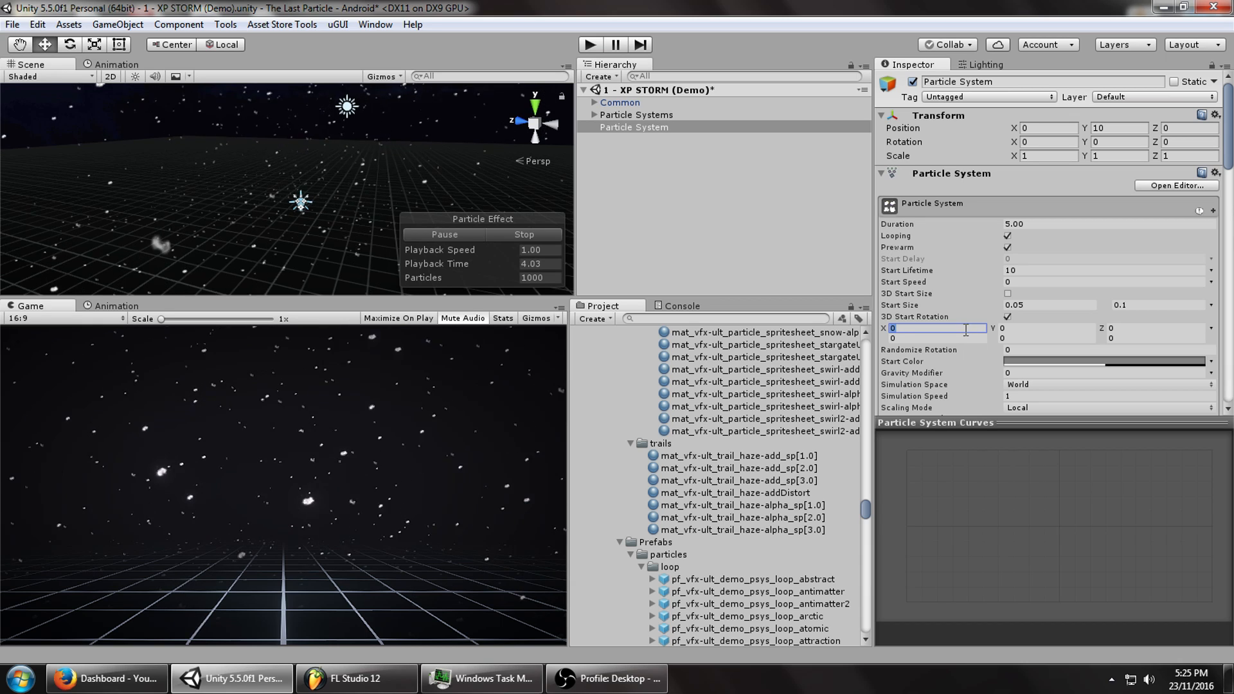
{"action": "type", "text": "-15"}
{"action": "key", "text": "Tab"}
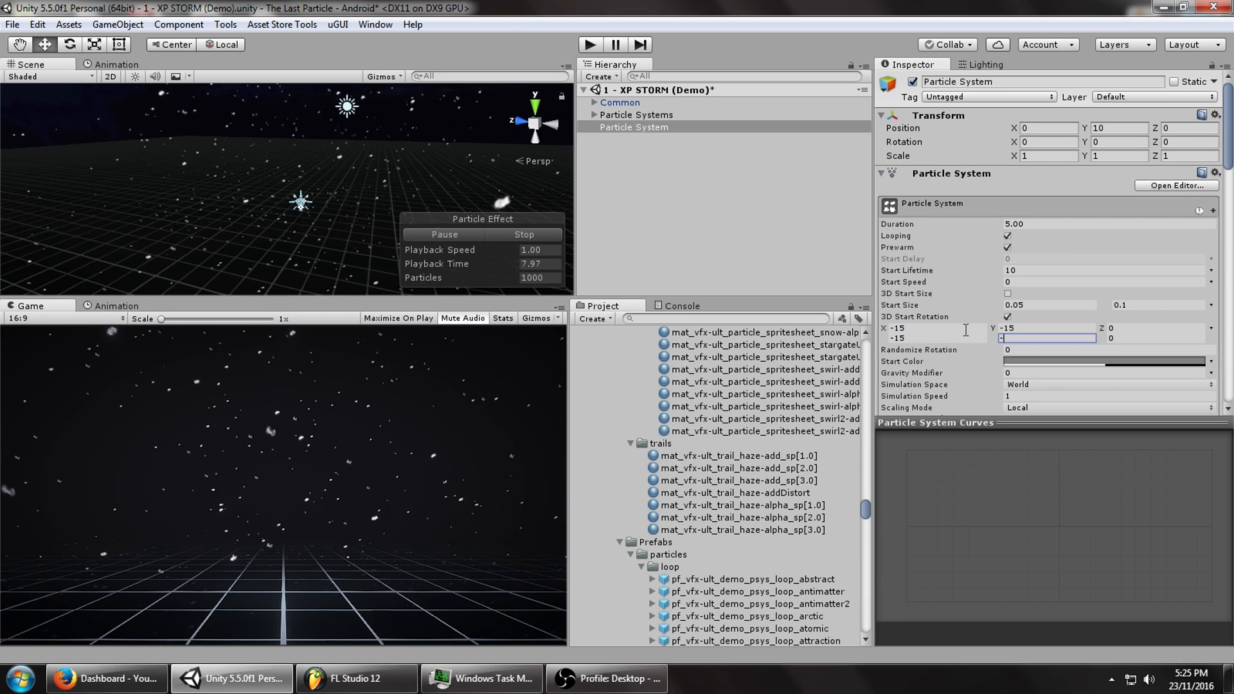
{"action": "type", "text": "-15"}
{"action": "key", "text": "Tab"}
{"action": "type", "text": "-360"}
{"action": "key", "text": "Tab"}
{"action": "type", "text": "36"}
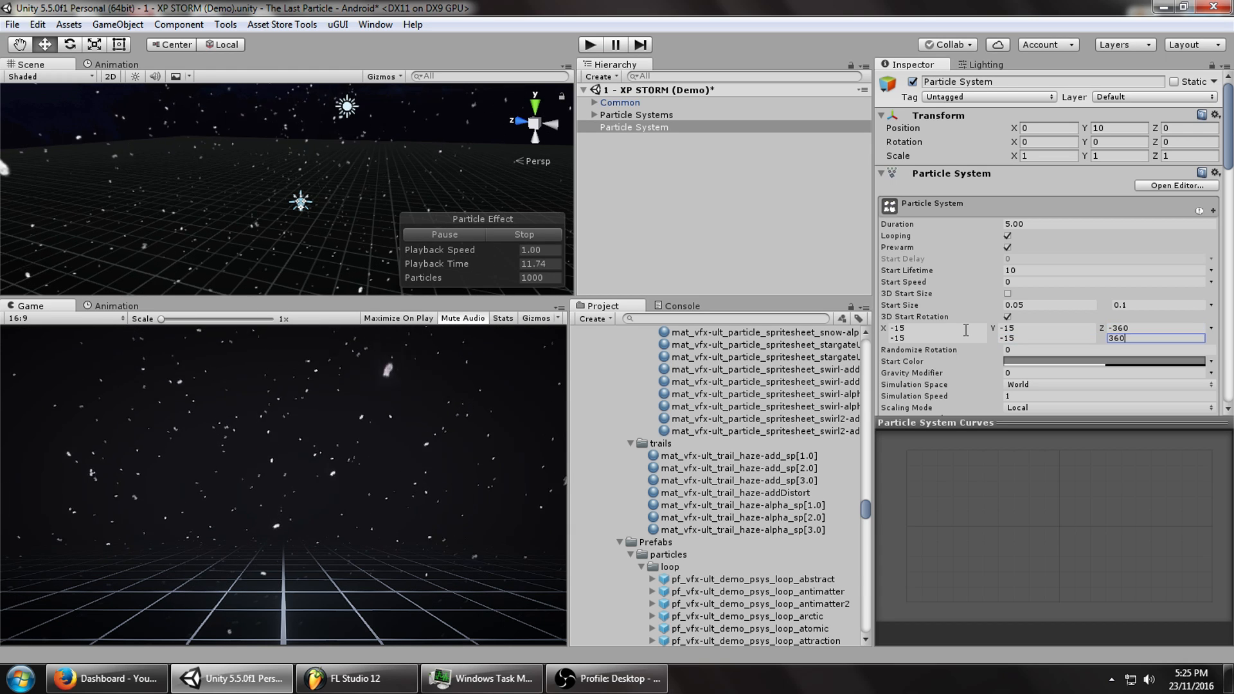
{"action": "left_click_drag", "start_coordinate": [257, 188], "coordinate": [303, 184], "text": "alt"}
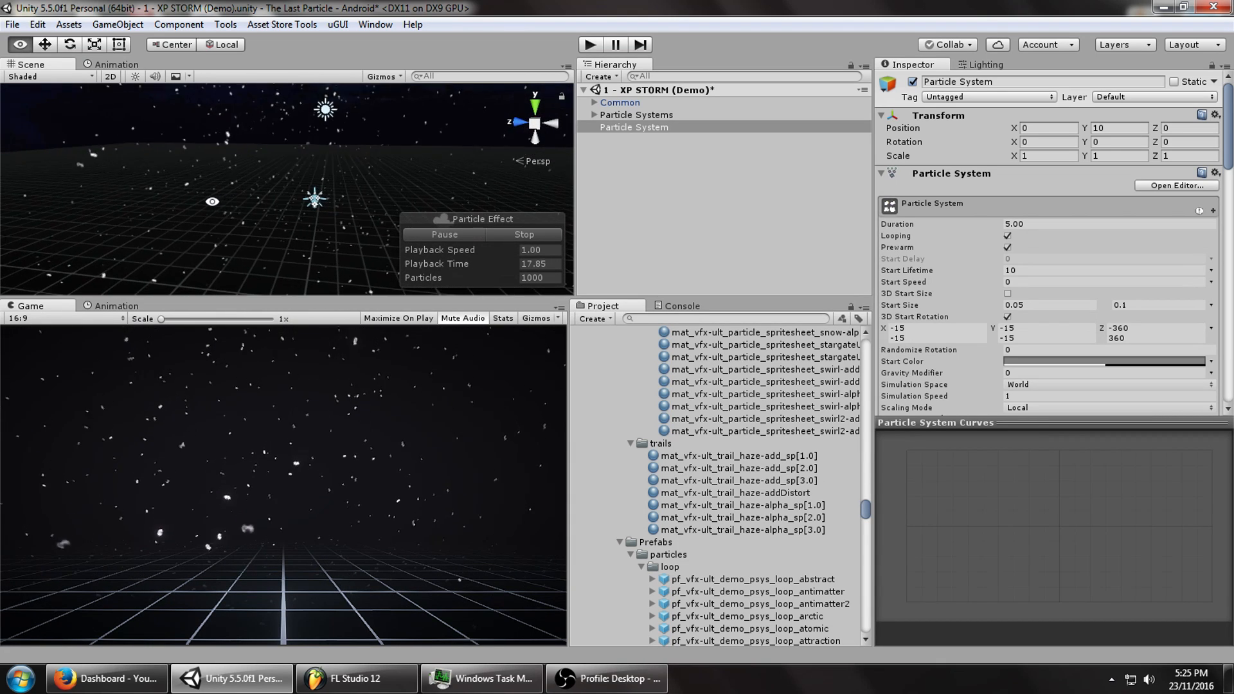
{"action": "left_click_drag", "start_coordinate": [1229, 103], "coordinate": [1223, 209]}
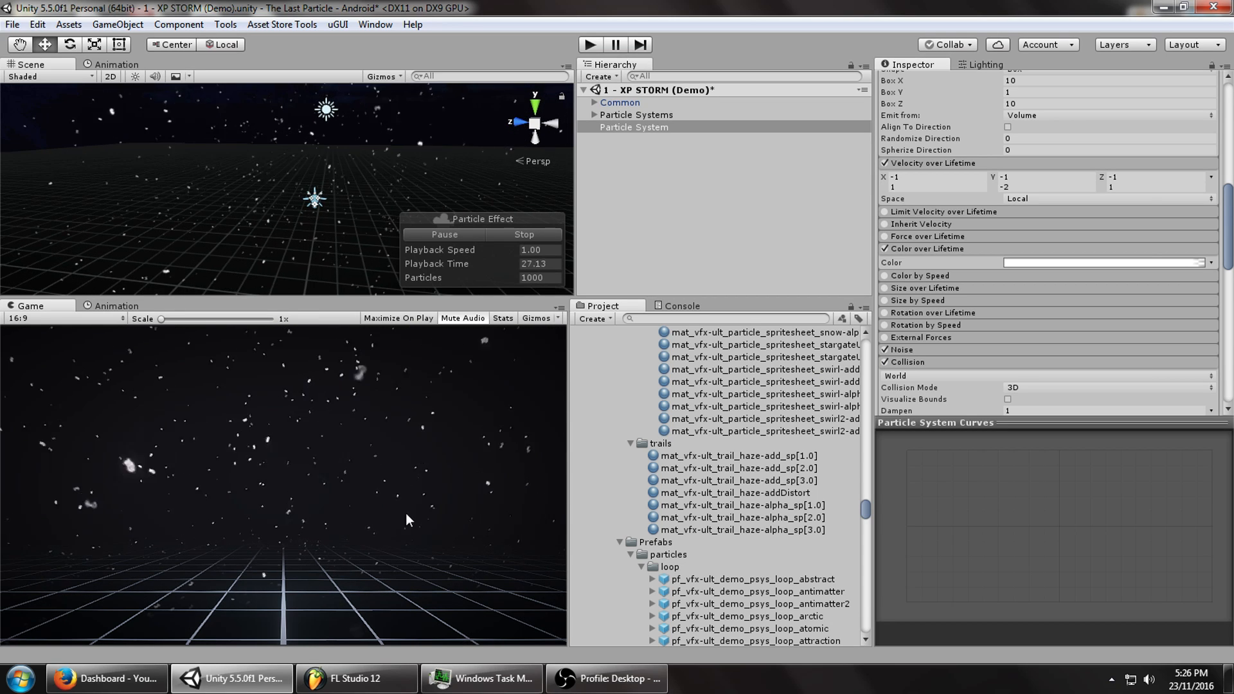
{"action": "left_click", "coordinate": [925, 349]}
{"action": "left_click", "coordinate": [924, 350]}
{"action": "scroll", "coordinate": [974, 337], "scroll_direction": "down", "scroll_amount": 10}
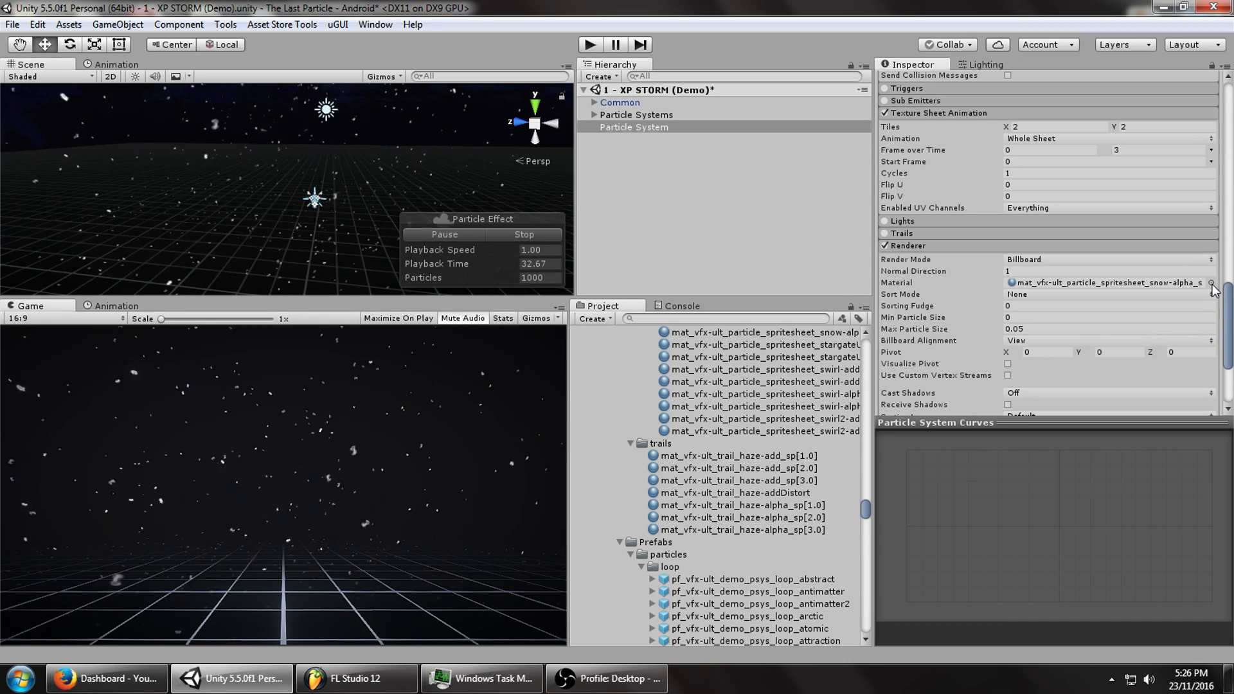
Assign the Default-Particle material to the Renderer, keeping Texture Sheet Animation enabled.
{"action": "left_click", "coordinate": [1211, 282]}
{"action": "type", "text": "defa"}
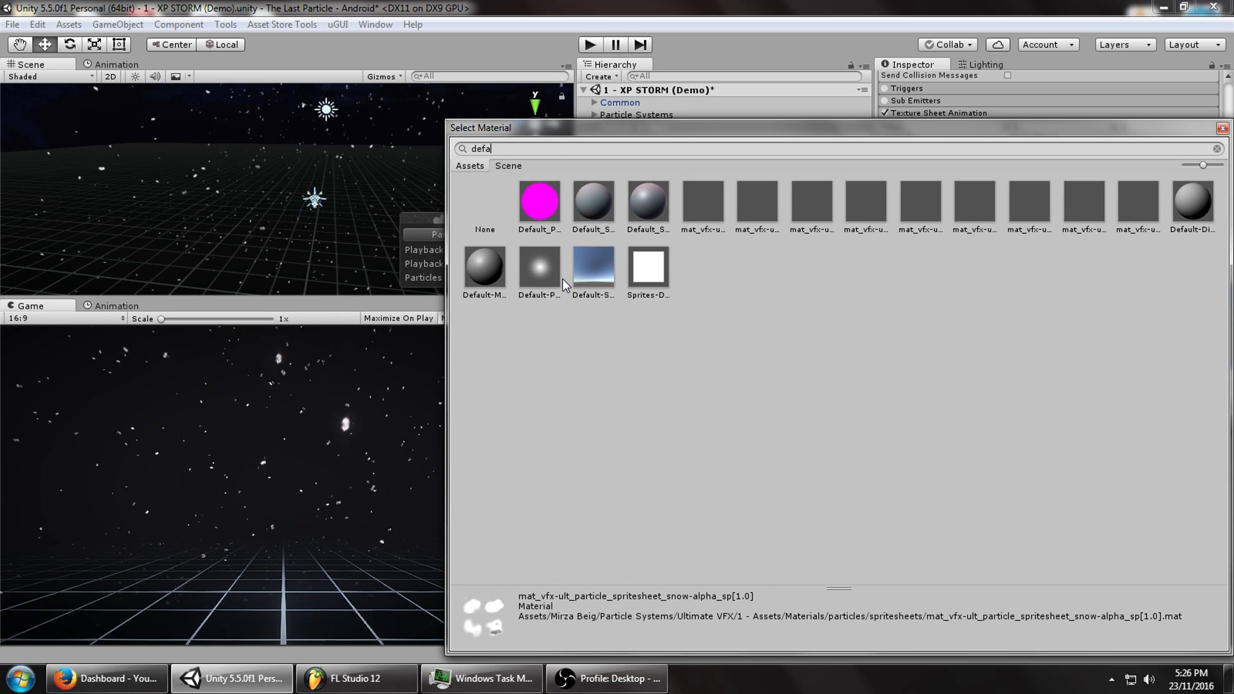
{"action": "left_click", "coordinate": [546, 277]}
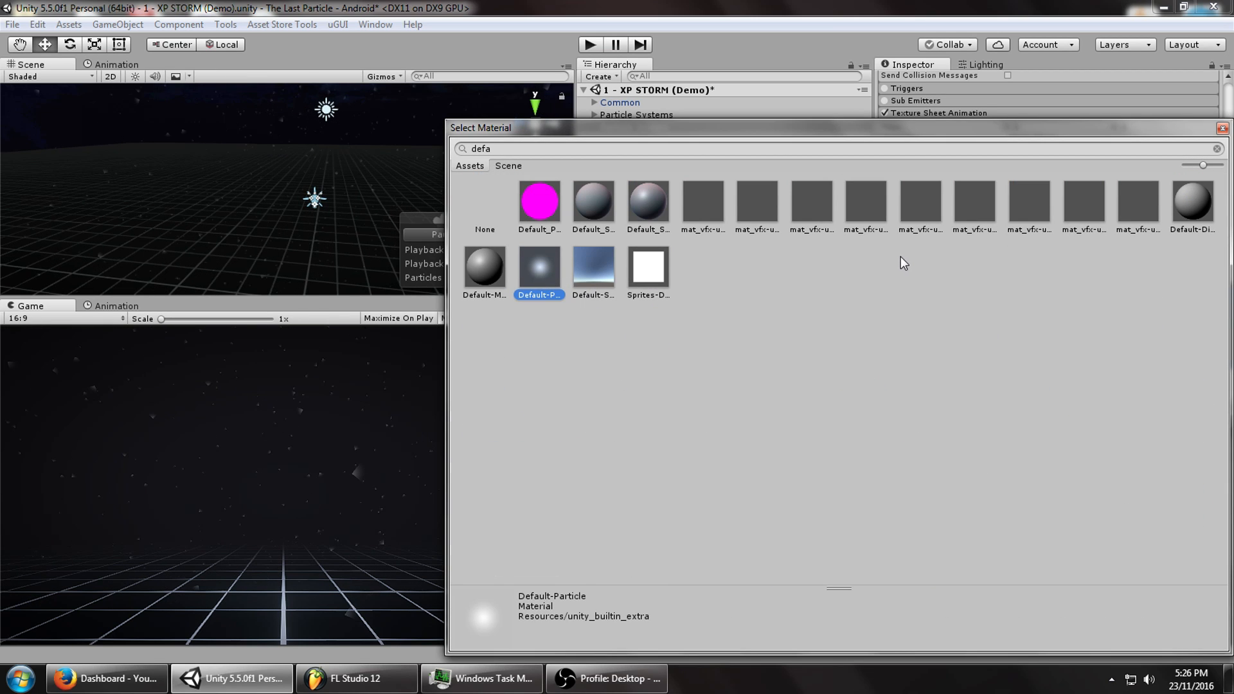
{"action": "left_click", "coordinate": [944, 3]}
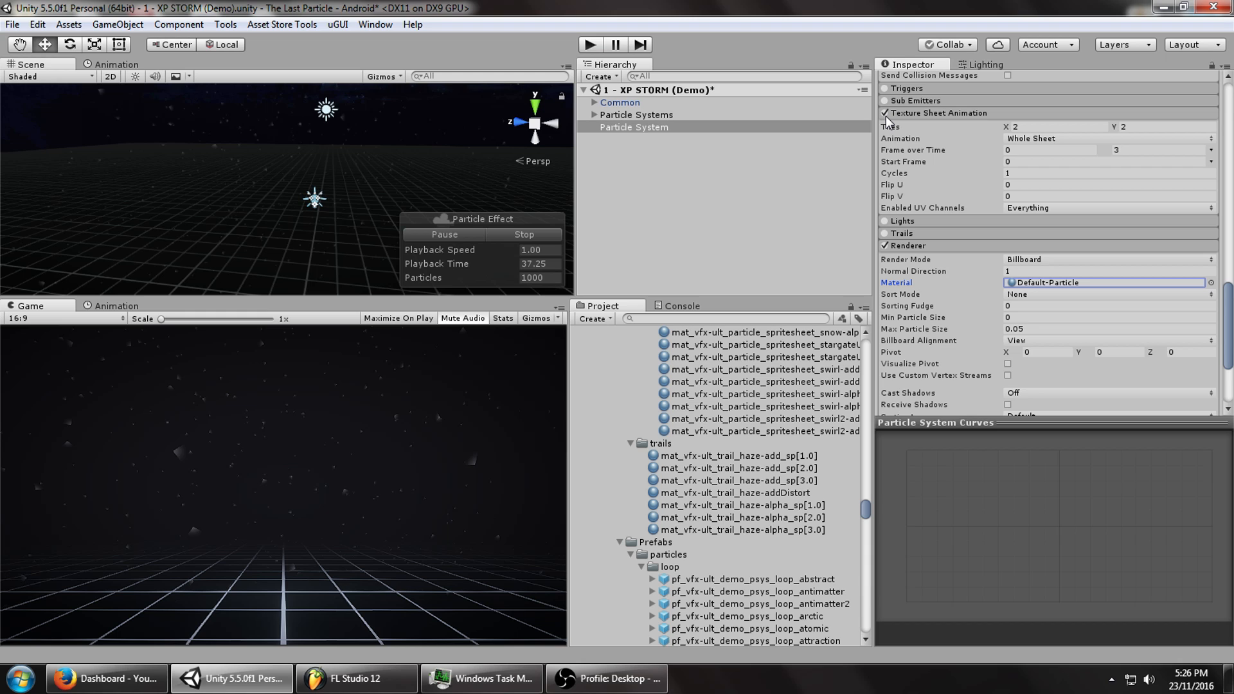
{"action": "left_click", "coordinate": [885, 114]}
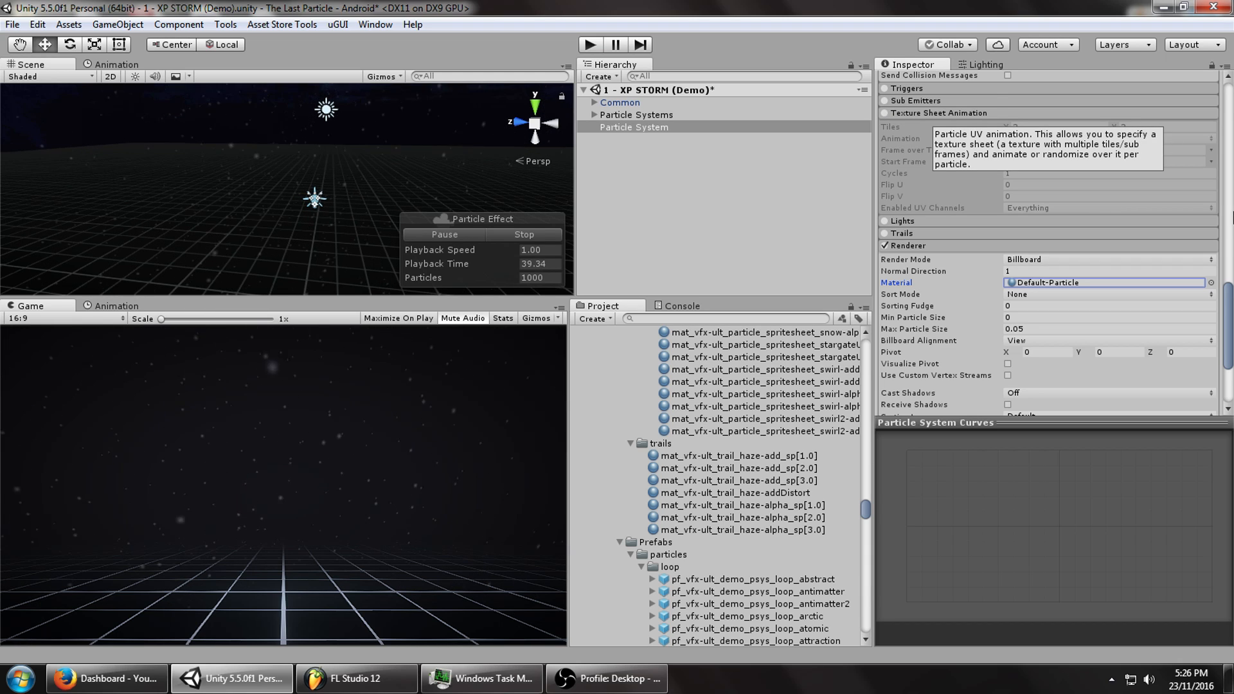
{"action": "key", "text": "ctrl+z"}
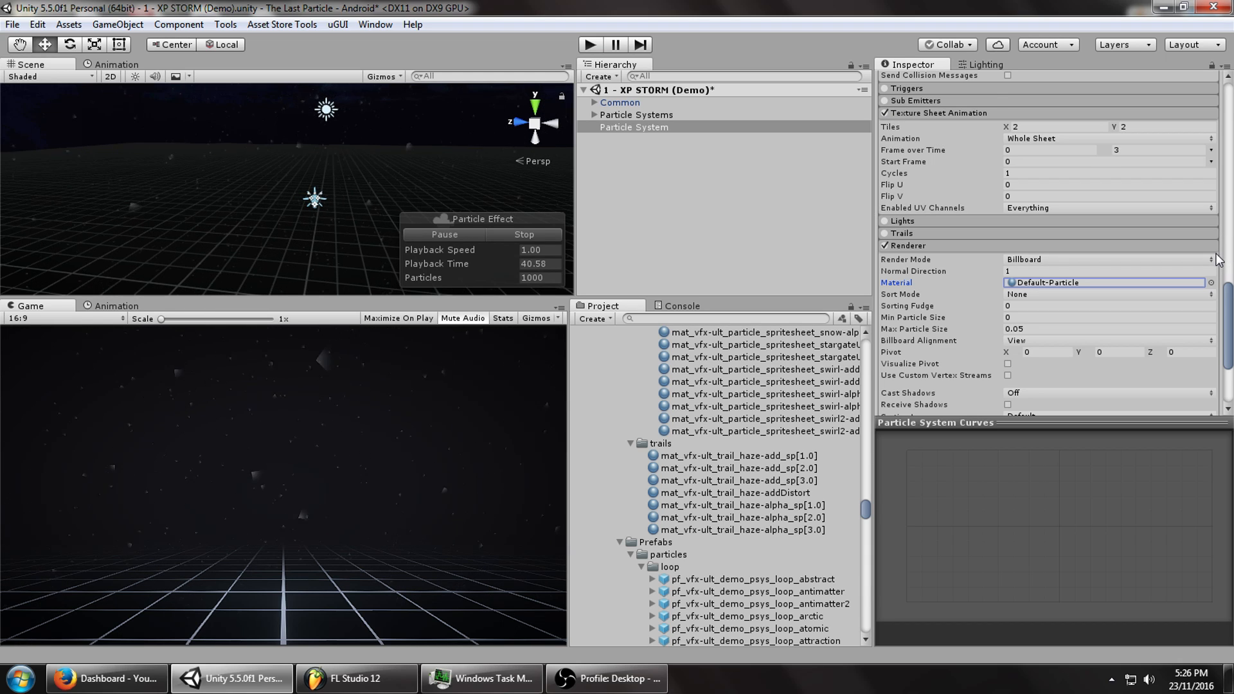